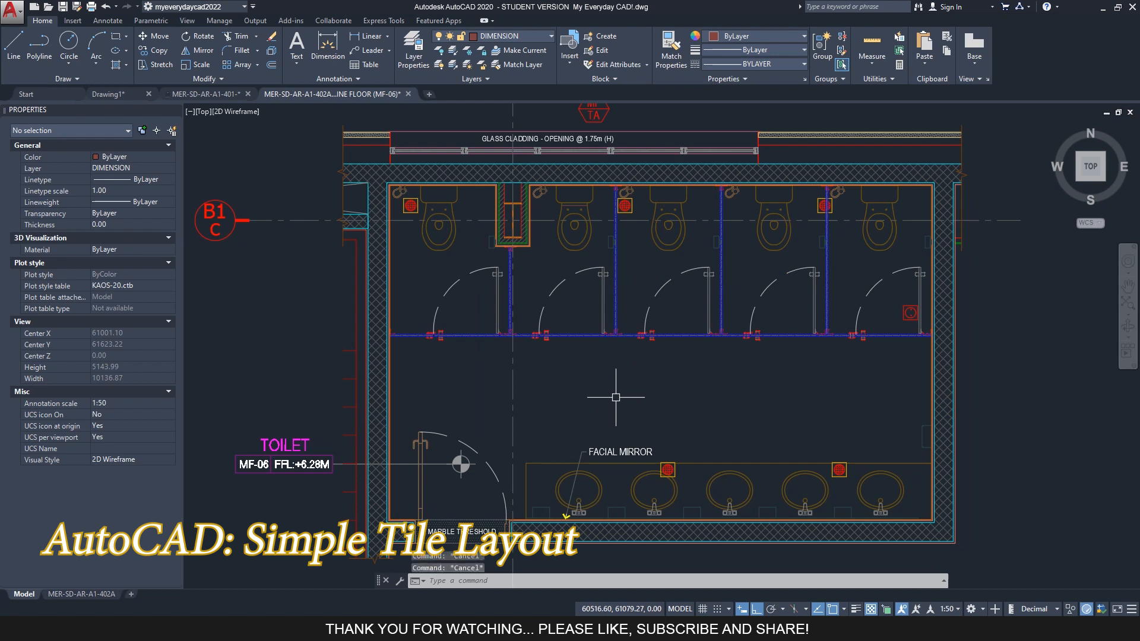
# Place a vertical construction line at the midpoint between the toilet room's left and right inner wall faces.
pyautogui.write('L')
pyautogui.press('Return')
pyautogui.click(653, 457)
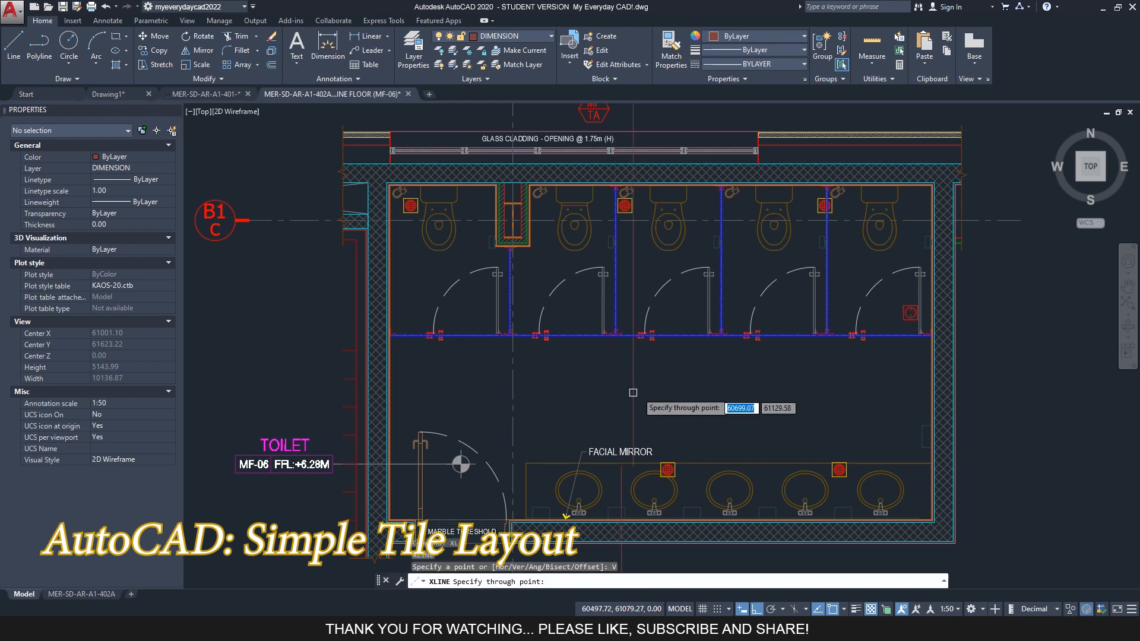
pyautogui.press('F8')
pyautogui.keyDown('shift'); pyautogui.rightClick(657, 390); pyautogui.keyUp('shift')
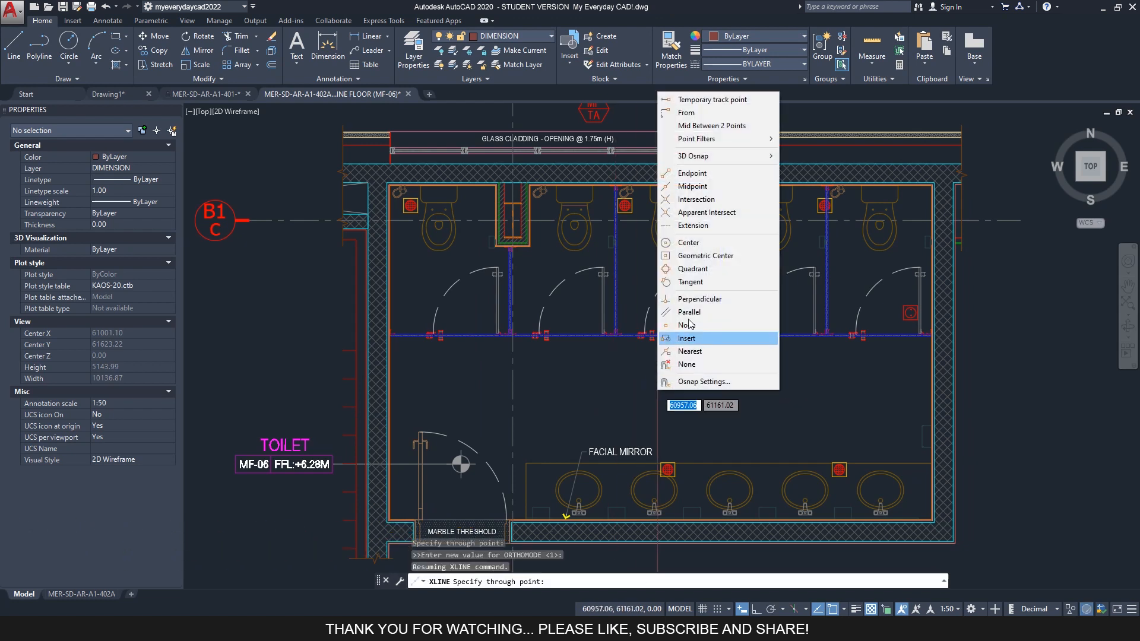
pyautogui.click(701, 125)
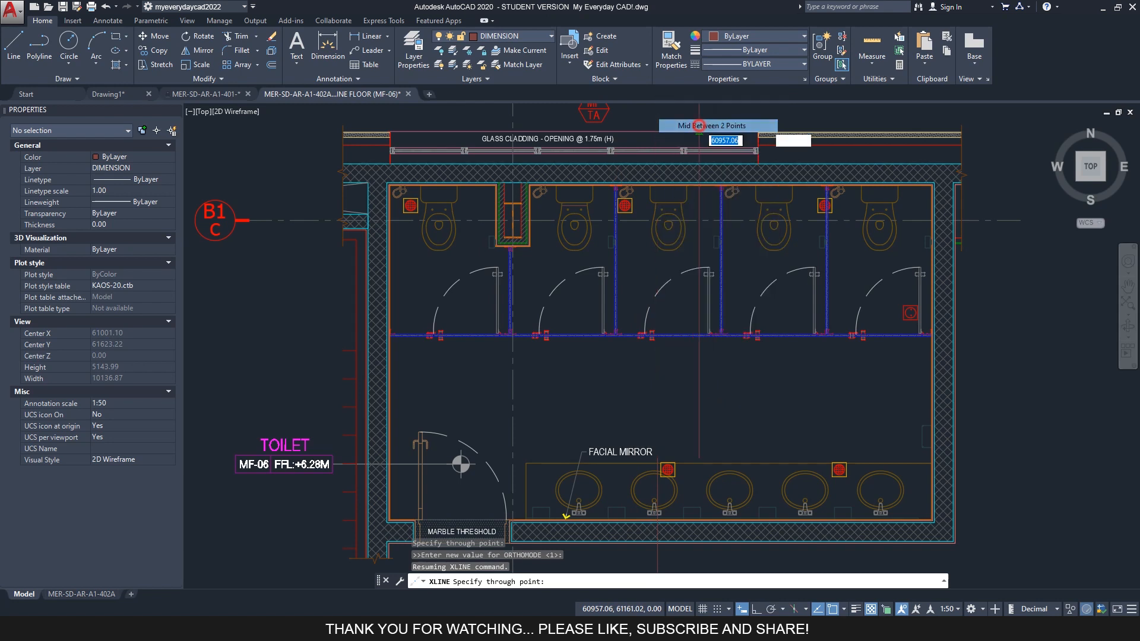
pyautogui.scroll(5, 397, 385)
pyautogui.click(374, 356)
pyautogui.scroll(-5, 374, 356)
pyautogui.scroll(5, 898, 392)
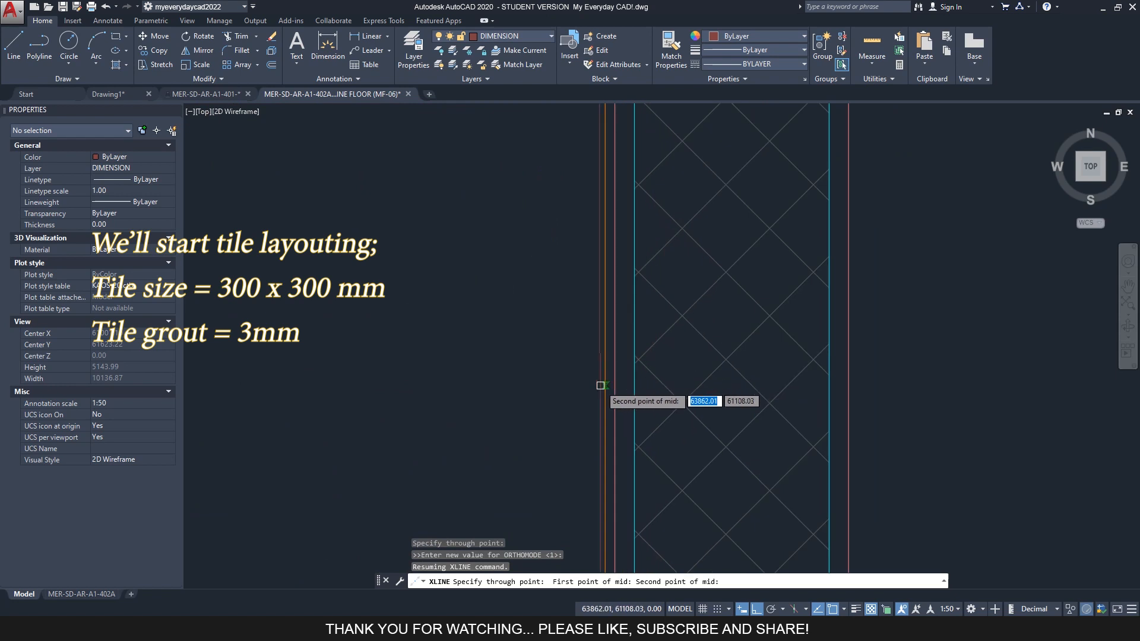
pyautogui.click(603, 392)
pyautogui.scroll(-10, 603, 392)
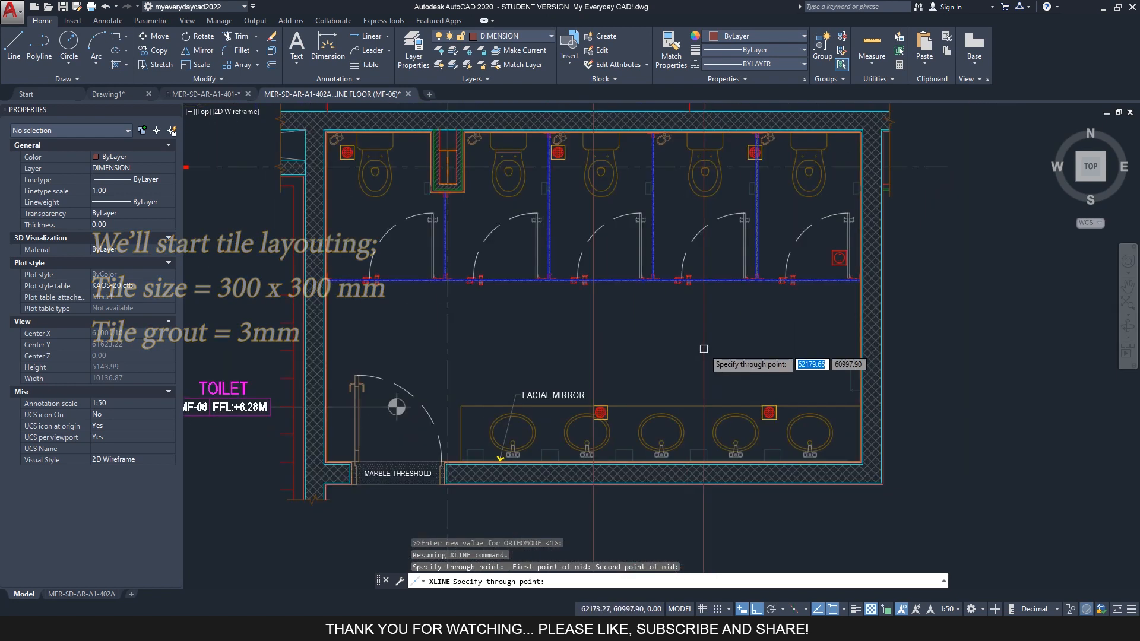
pyautogui.press('Escape')
# Trim the vertical construction line at the finish lines of the room's upper and lower walls.
pyautogui.scroll(5, 616, 270)
pyautogui.write('tr')
pyautogui.press('Return')
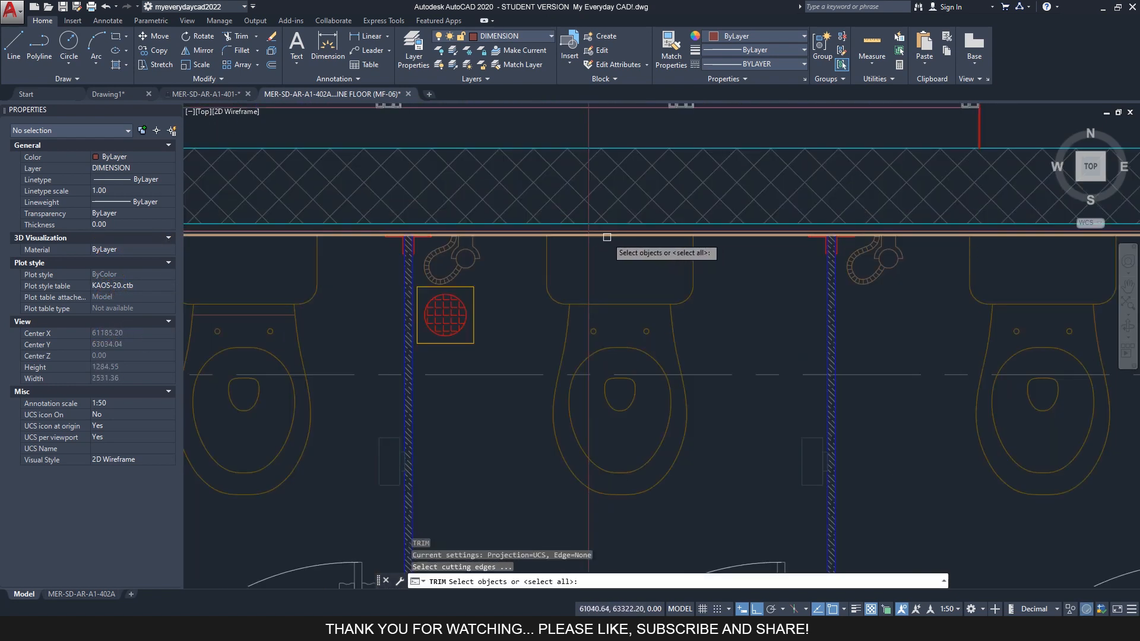
pyautogui.click(606, 236)
pyautogui.scroll(-3, 622, 242)
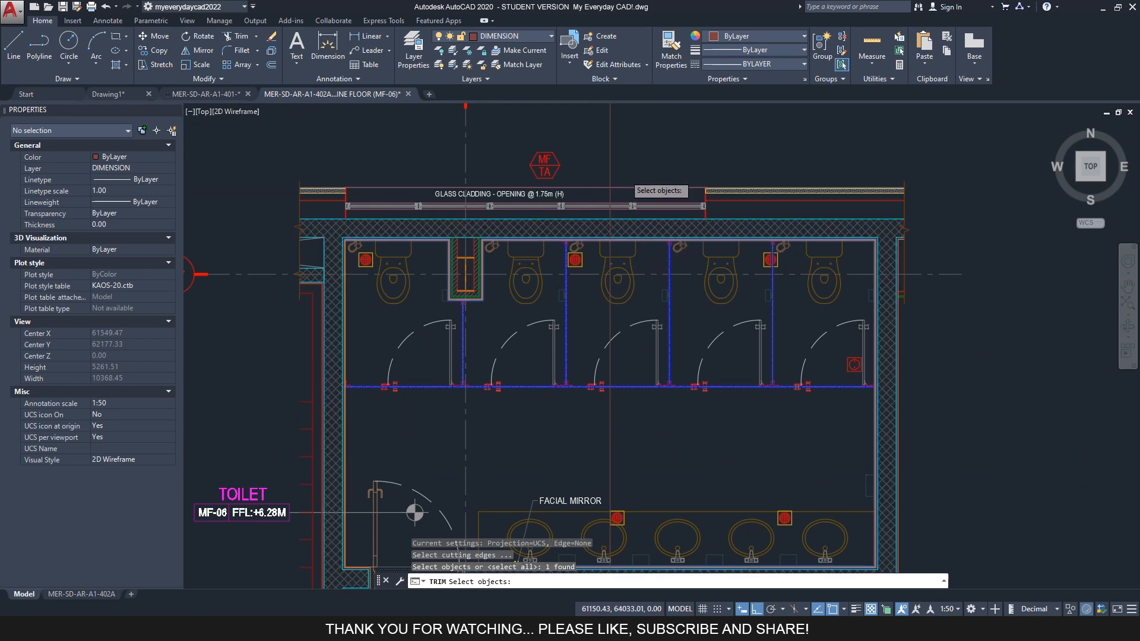
pyautogui.press('Return')
pyautogui.moveTo(654, 453); pyautogui.dragTo(670, 254, button='middle')
pyautogui.scroll(8, 590, 341)
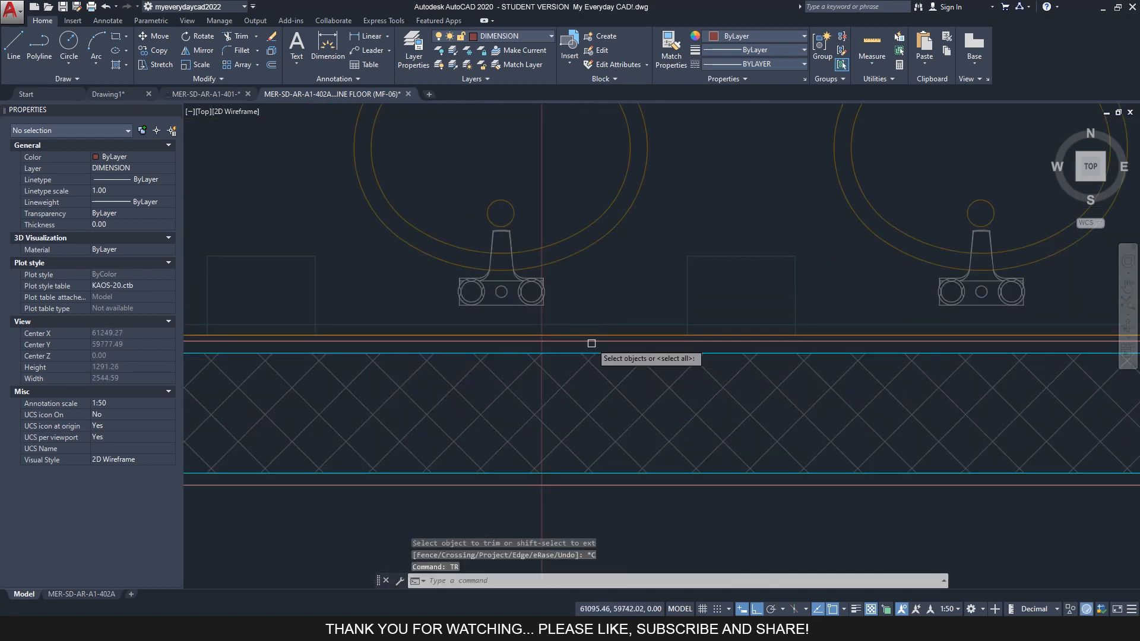
pyautogui.scroll(4, 543, 345)
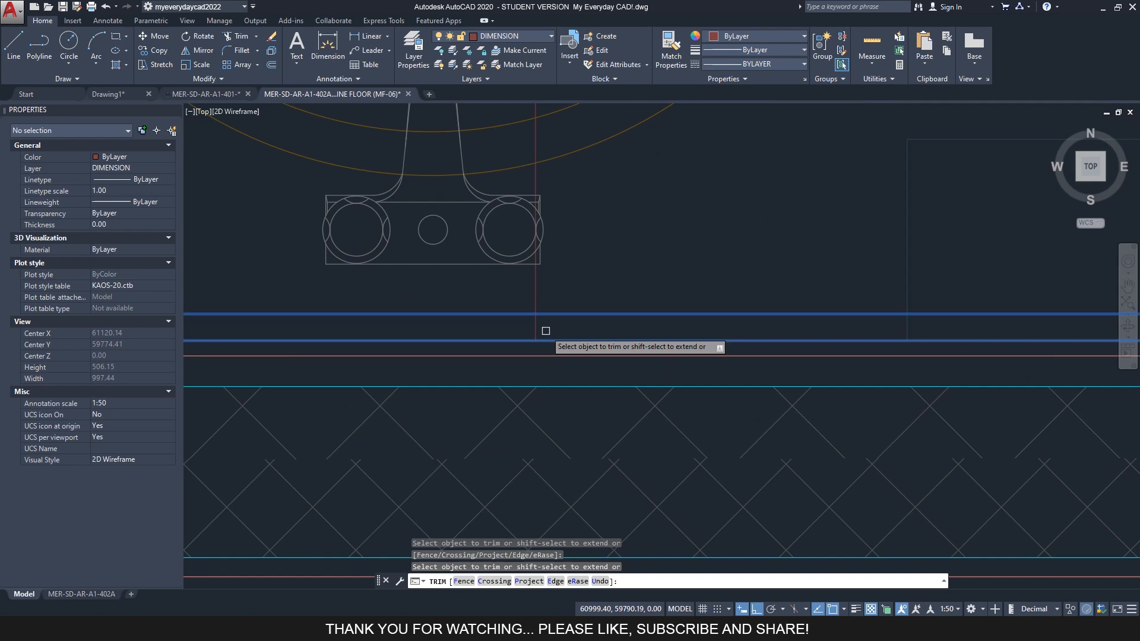
pyautogui.scroll(-4, 585, 394)
pyautogui.press('Escape')
# Extend the lower end of the vertical centre line to the lower wall's finish line.
pyautogui.scroll(4, 588, 372)
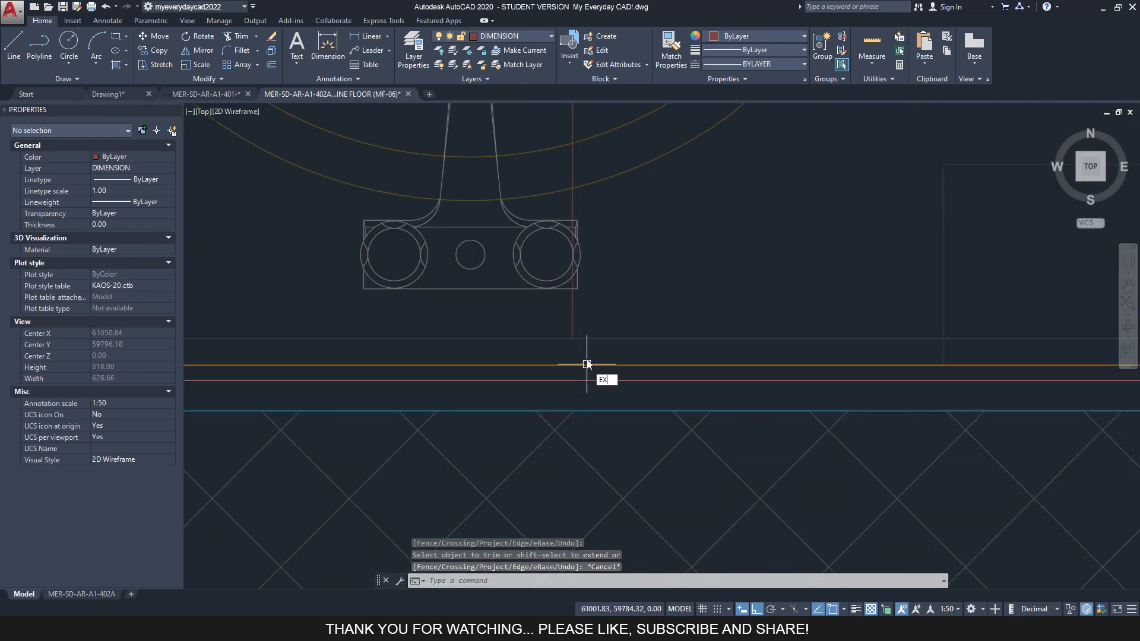
pyautogui.write('ex')
pyautogui.press('Return')
pyautogui.click(583, 365)
pyautogui.press('Return')
pyautogui.click(572, 329)
pyautogui.press('Escape')
pyautogui.press('Escape')
pyautogui.scroll(-10, 584, 427)
pyautogui.press('Escape')
# Assign the vertical centre line to the AJS-TILES 2 layer.
pyautogui.moveTo(598, 343); pyautogui.dragTo(612, 378, button='middle')
pyautogui.click(633, 322)
pyautogui.click(573, 337)
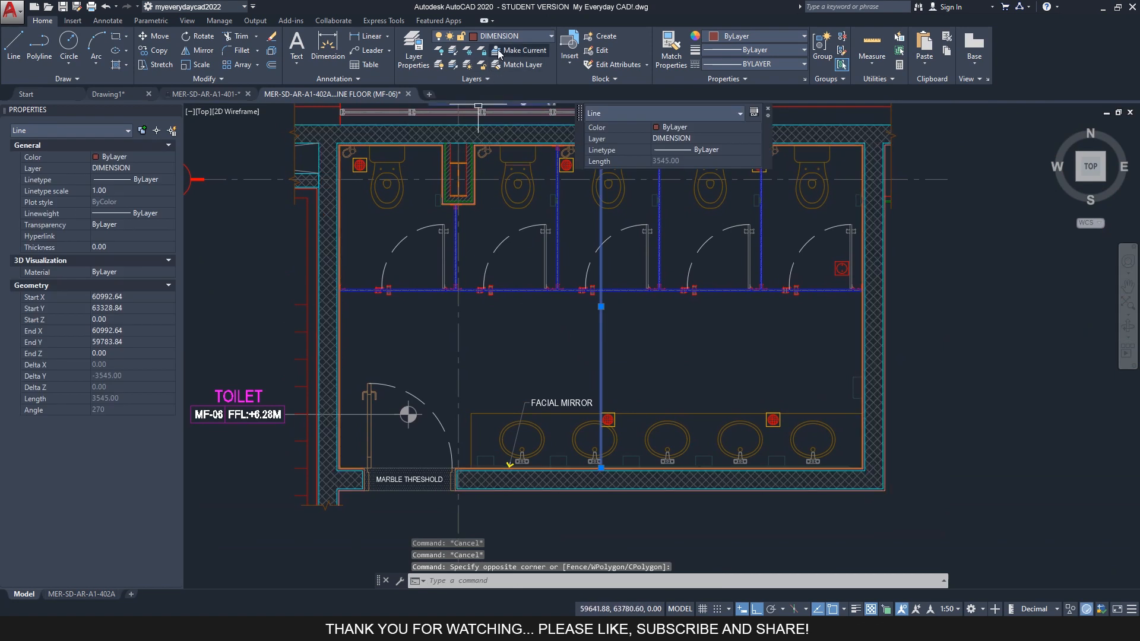
pyautogui.click(525, 37)
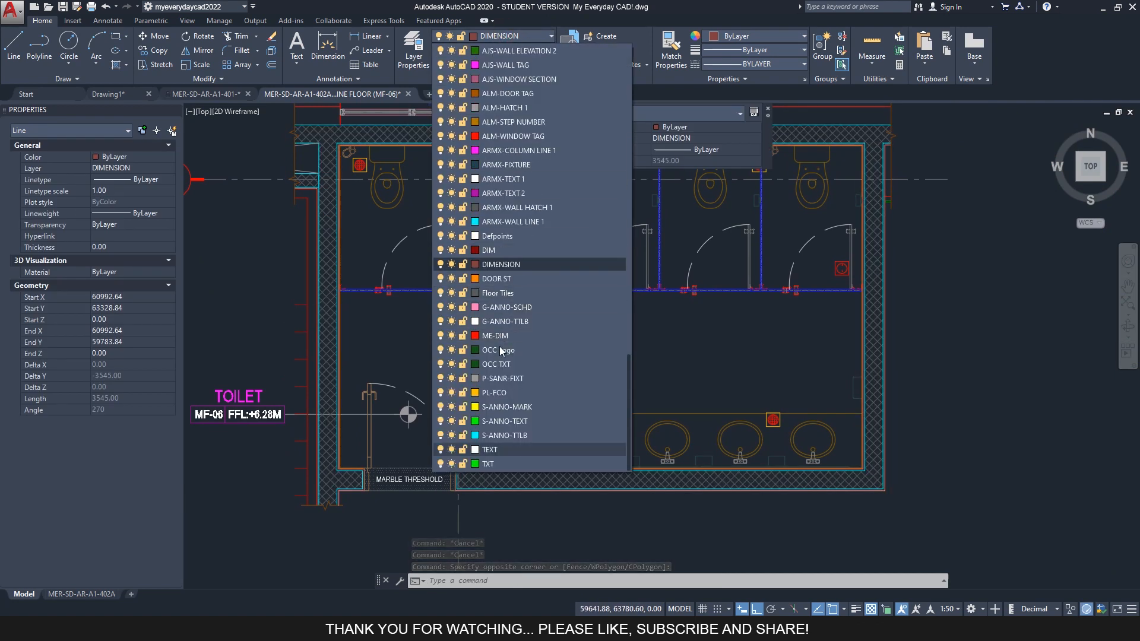
pyautogui.scroll(2, 533, 254)
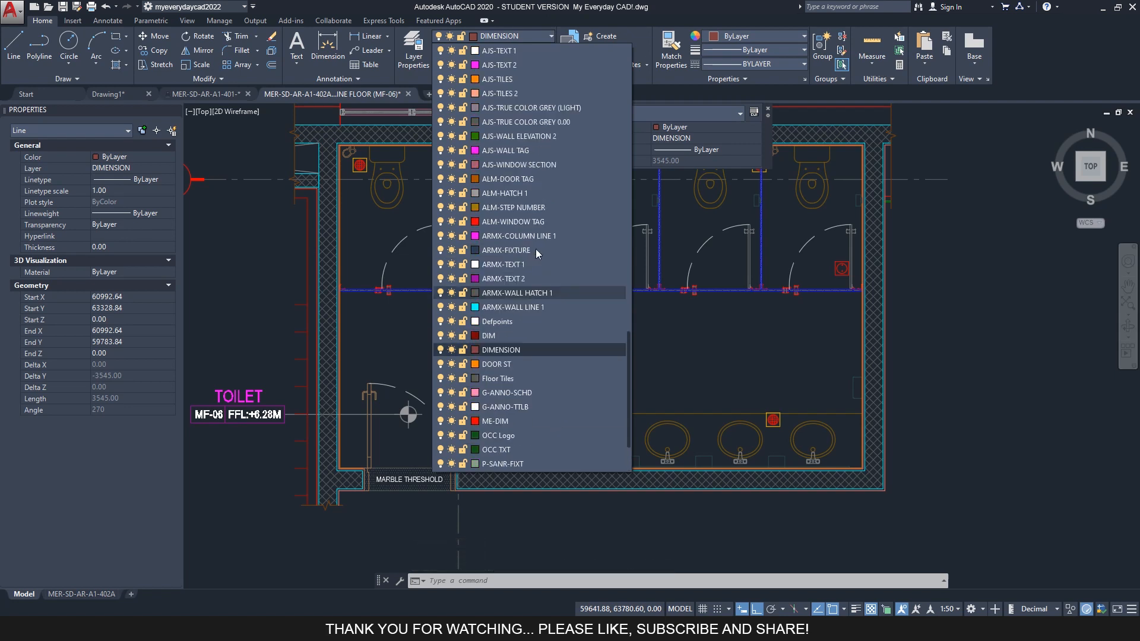
pyautogui.scroll(4, 534, 261)
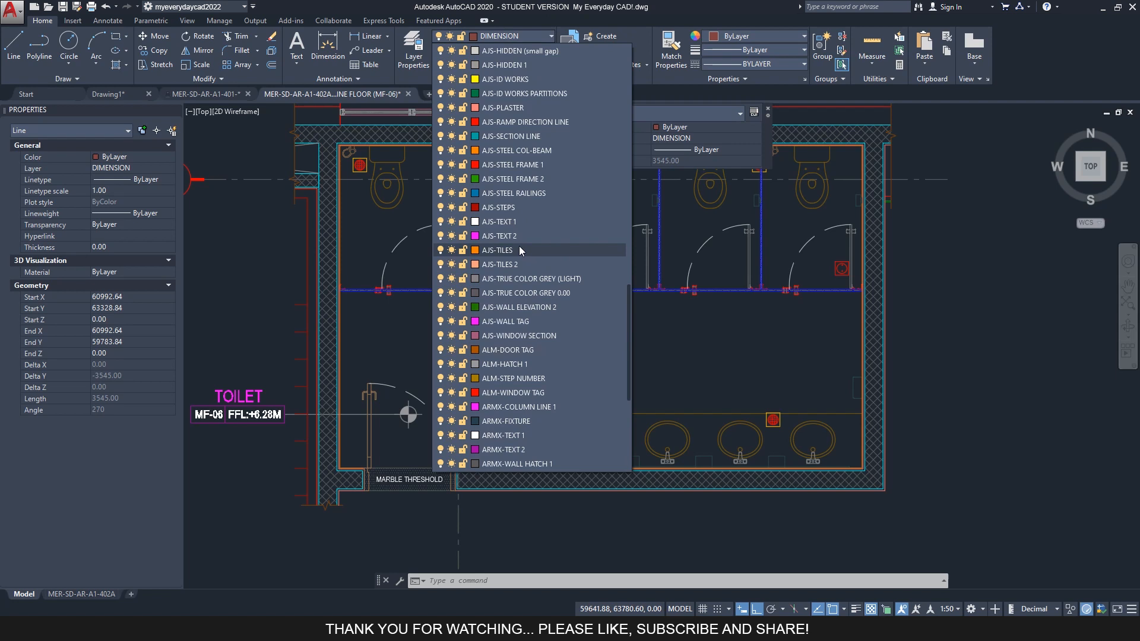
pyautogui.click(509, 268)
pyautogui.press('Escape')
pyautogui.moveTo(593, 356); pyautogui.dragTo(625, 361, button='middle')
pyautogui.moveTo(699, 343); pyautogui.dragTo(595, 356)
pyautogui.press('Escape')
pyautogui.press('Escape')
pyautogui.moveTo(599, 355); pyautogui.dragTo(553, 359, button='middle')
pyautogui.write('o')
pyautogui.press('space')
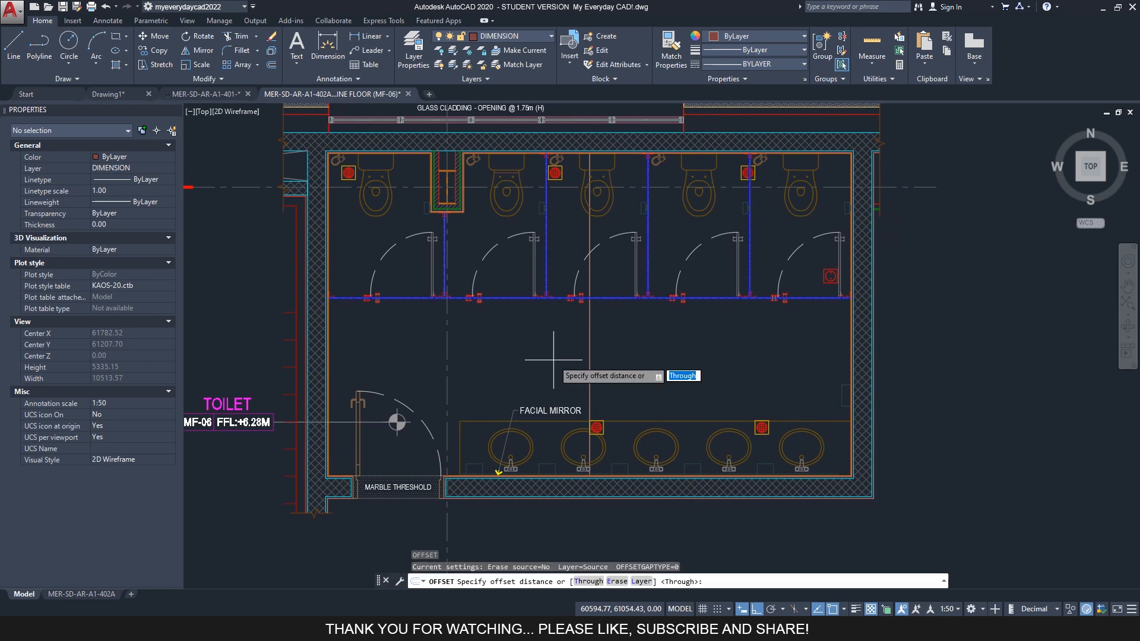
pyautogui.press('Escape')
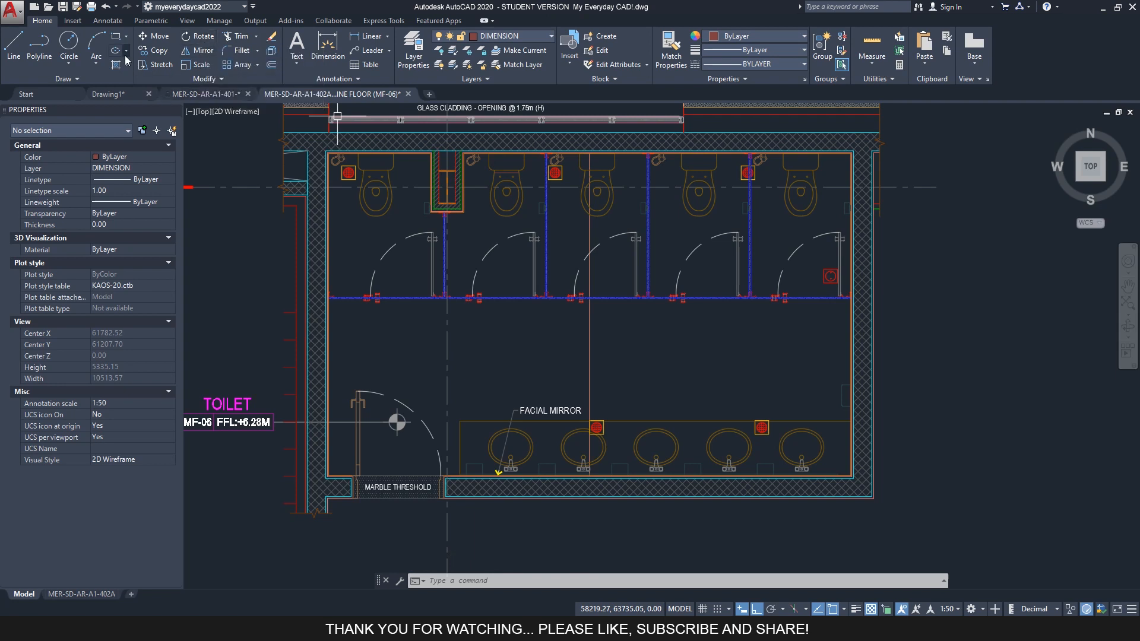
# Offset the room's vertical centre line 303 mm to the left for a 300 mm tile plus 3 mm grout.
pyautogui.click(216, 95)
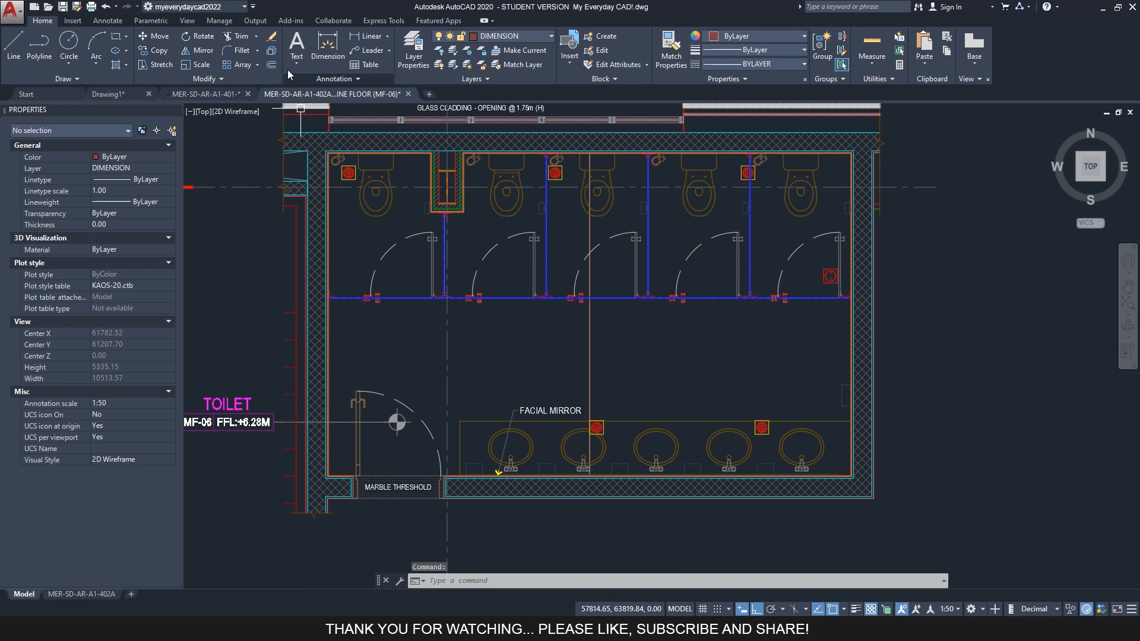
pyautogui.click(271, 66)
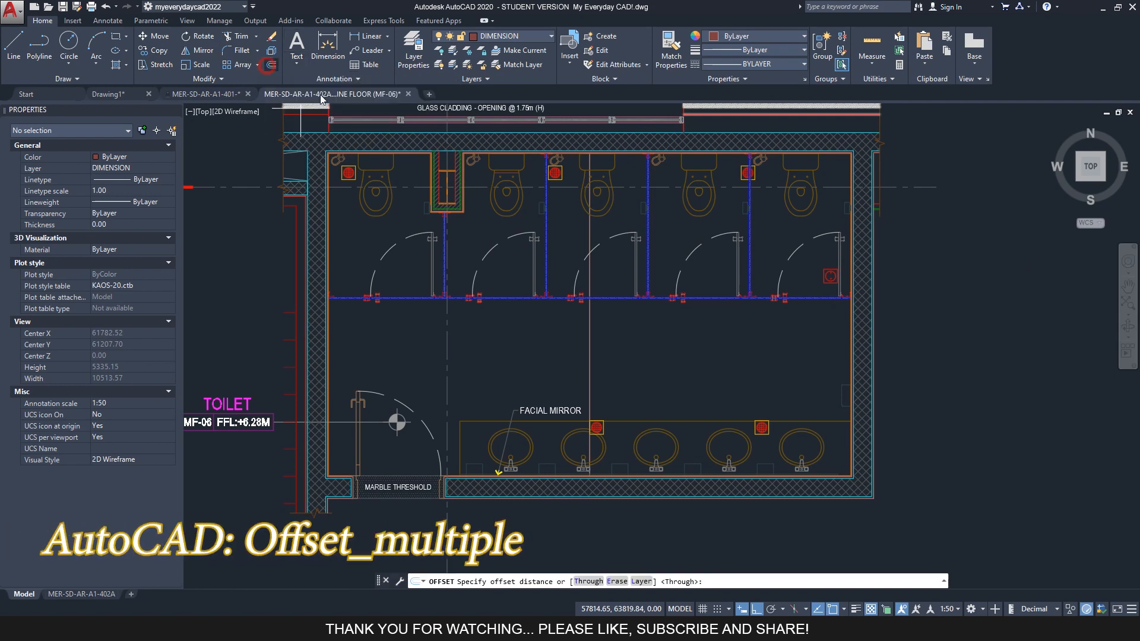
pyautogui.write('303')
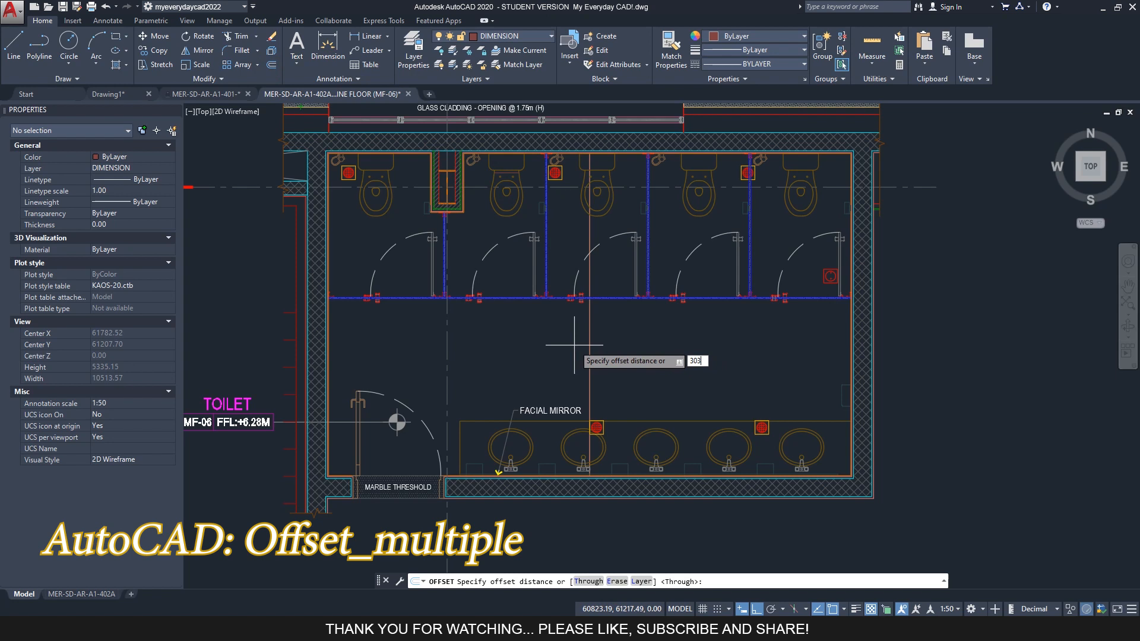
pyautogui.press('Return')
pyautogui.click(590, 350)
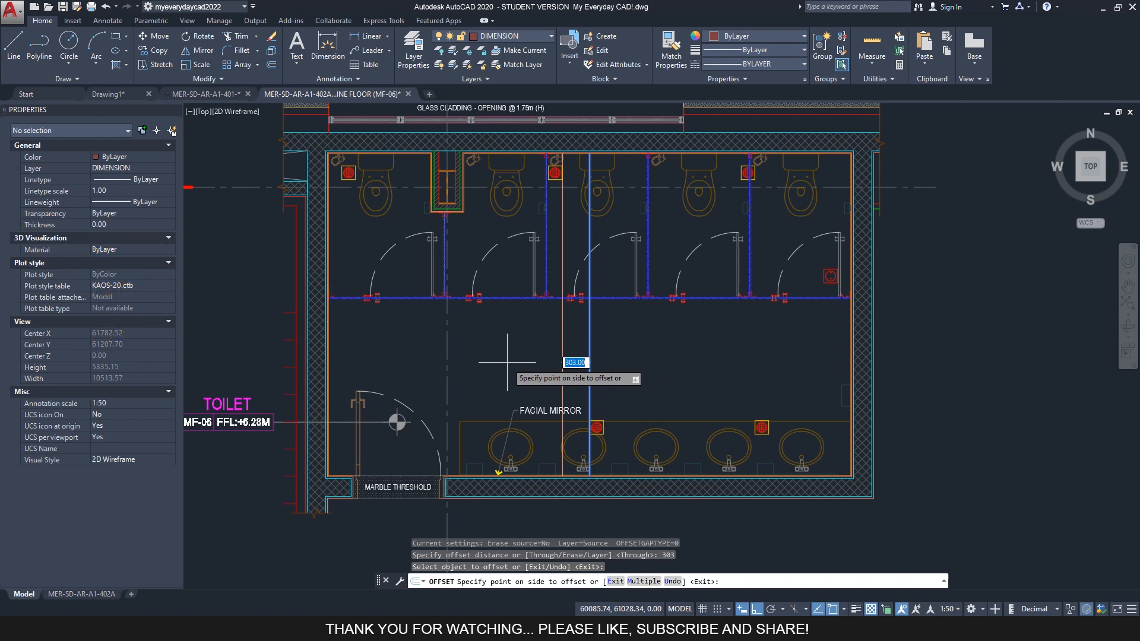
pyautogui.click(507, 361)
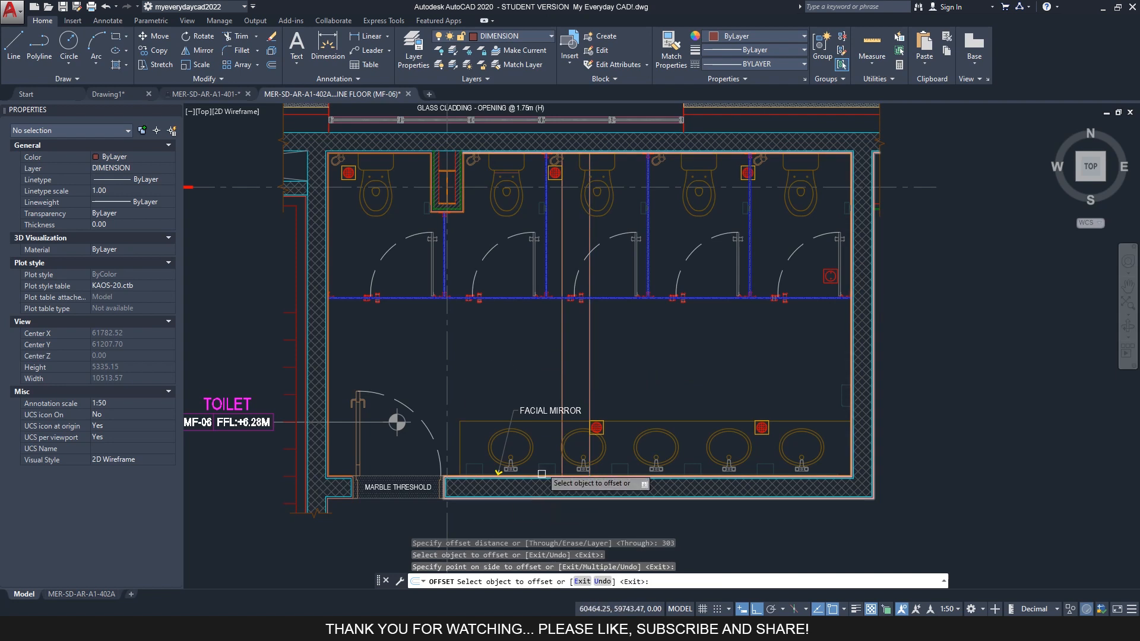
# Repeat the 303 mm offset leftward from the new tile line with the Multiple option, up to the left wall.
pyautogui.click(562, 360)
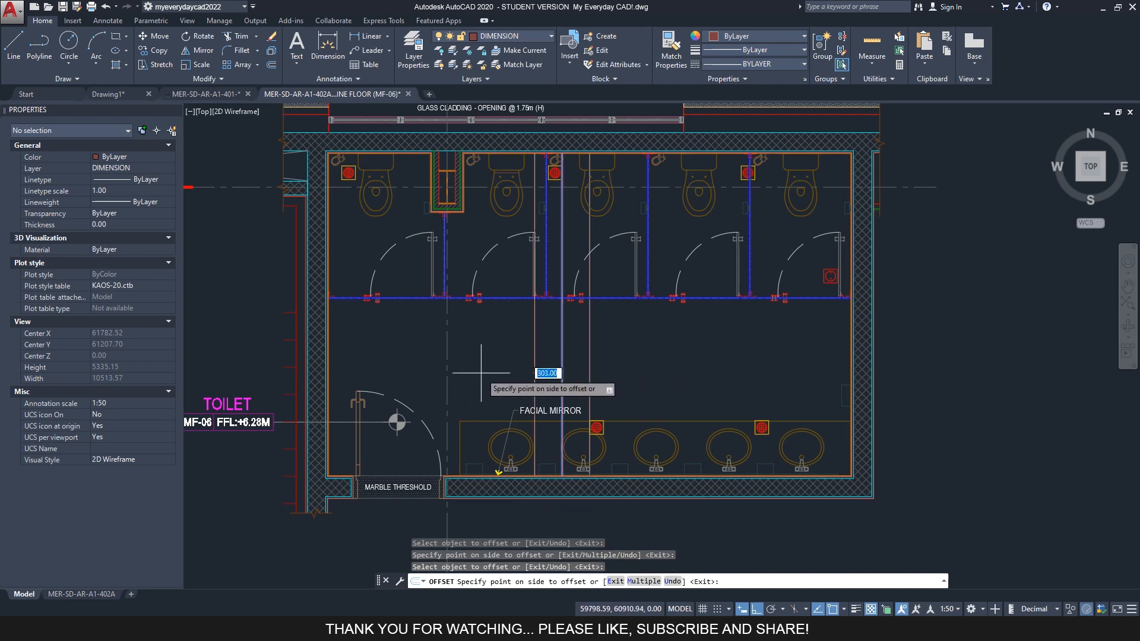
pyautogui.press('Return')
pyautogui.click(389, 372)
pyautogui.click(303, 368)
pyautogui.click(285, 367)
pyautogui.click(283, 367)
pyautogui.click(262, 363)
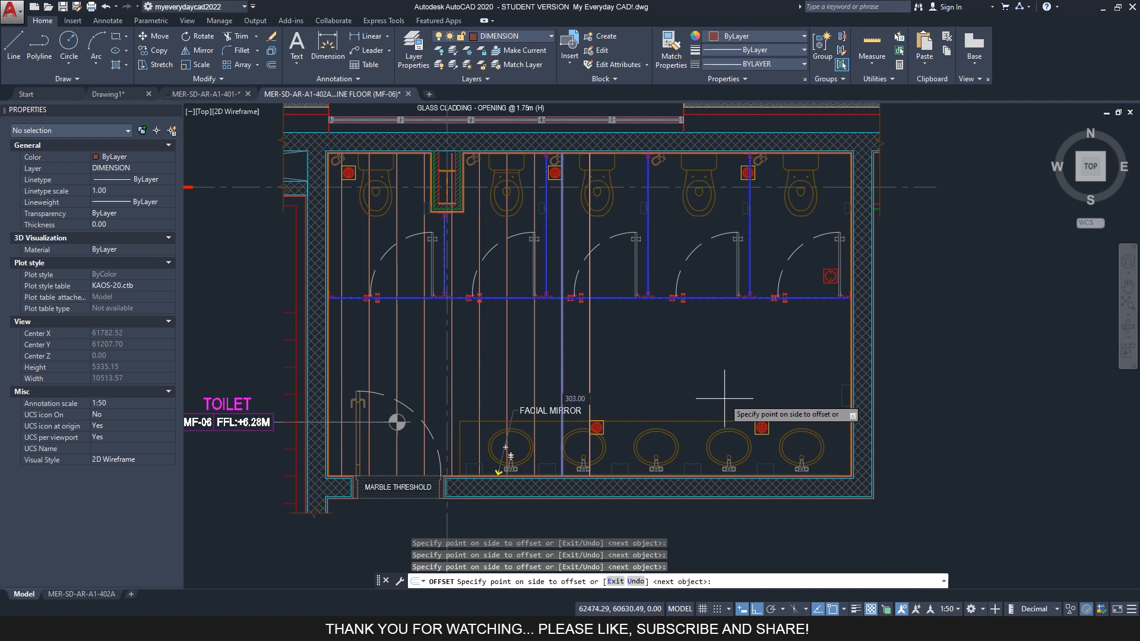
pyautogui.press('Return')
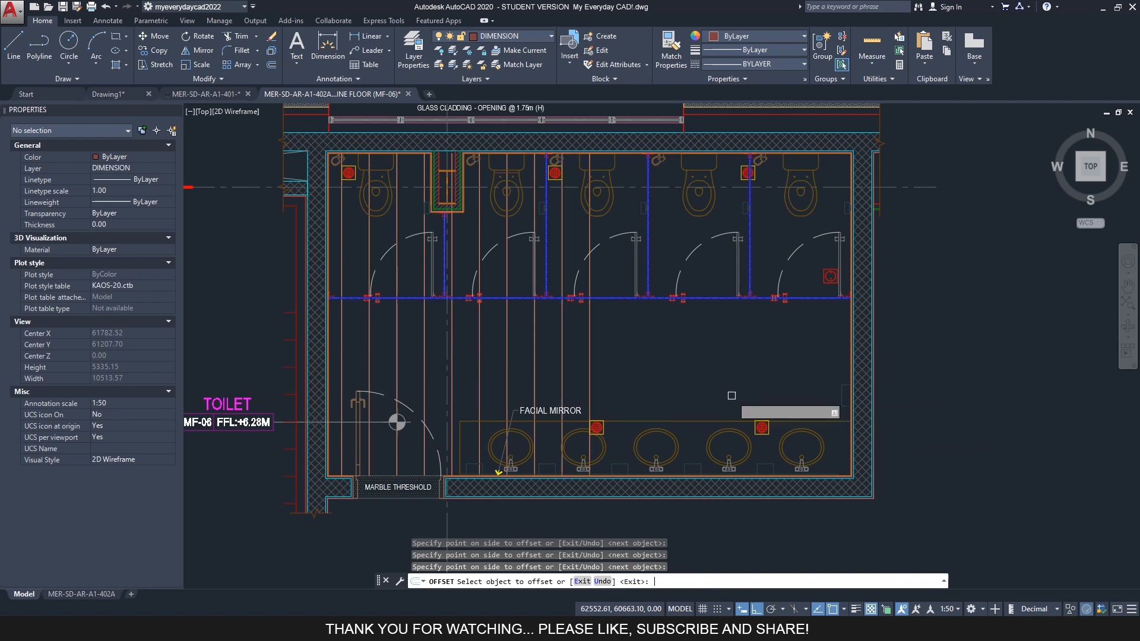
# Offset the centre line repeatedly to the right at 303 mm spacing with the Multiple option, across to the right wall.
pyautogui.click(590, 367)
pyautogui.press('Return')
pyautogui.click(879, 374)
pyautogui.click(944, 374)
pyautogui.click(982, 374)
pyautogui.click(993, 374)
pyautogui.click(993, 373)
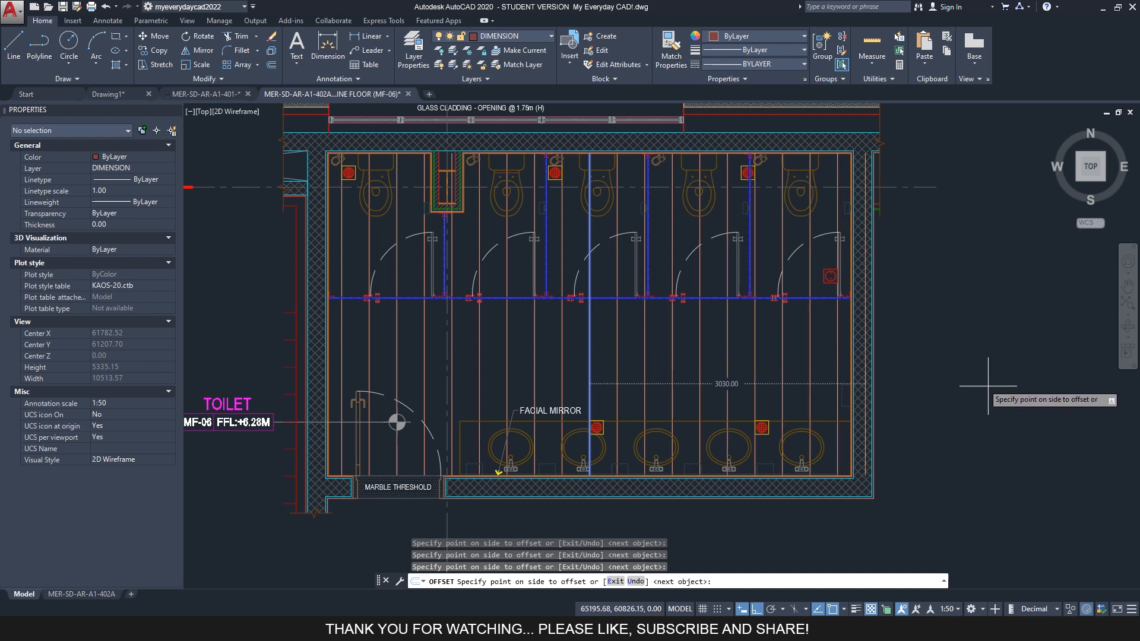
pyautogui.press('Return')
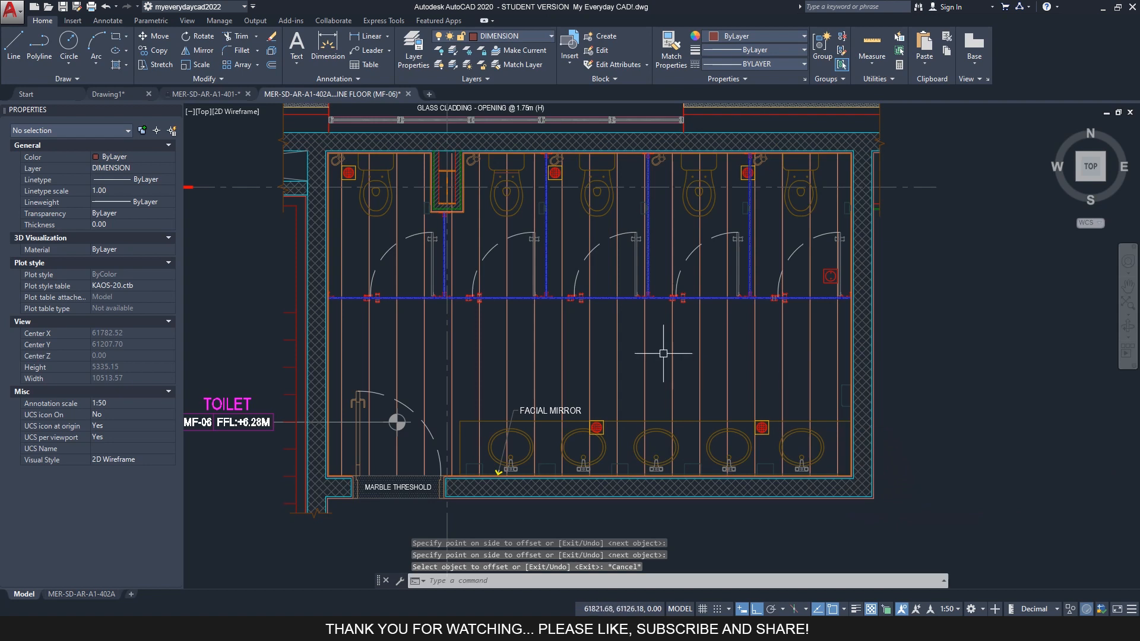
pyautogui.press('Escape')
# Check the cut-tile width between the left wall and the nearest vertical tile line with a distance measurement.
pyautogui.scroll(2, 334, 344)
pyautogui.write('DIST')
pyautogui.press('Return')
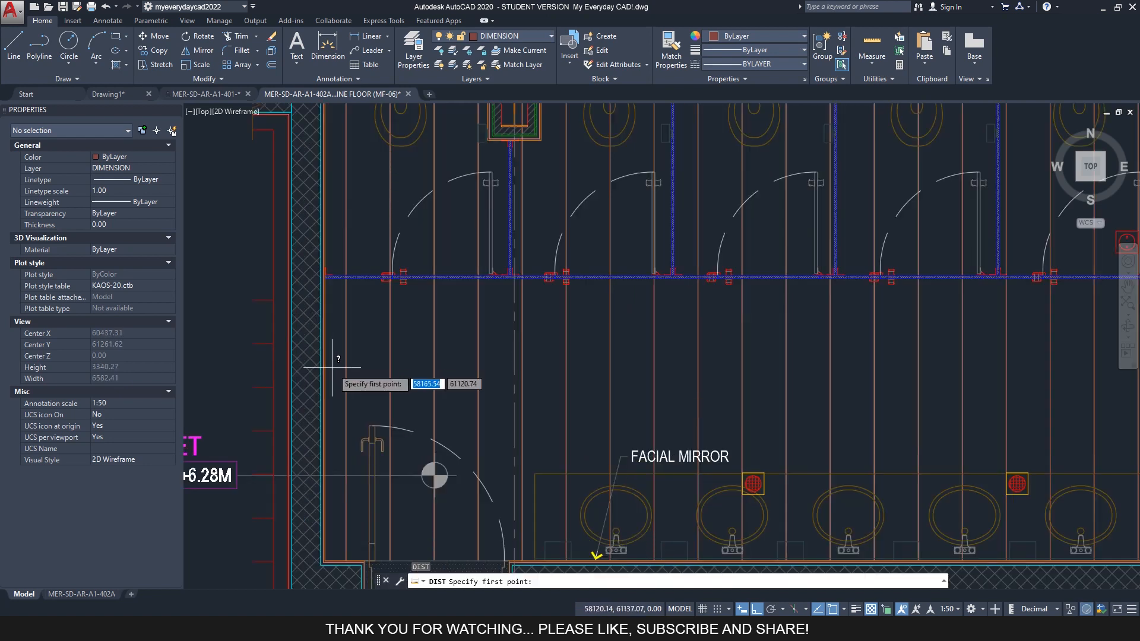
pyautogui.scroll(2, 328, 374)
pyautogui.click(320, 375)
pyautogui.scroll(-4, 276, 346)
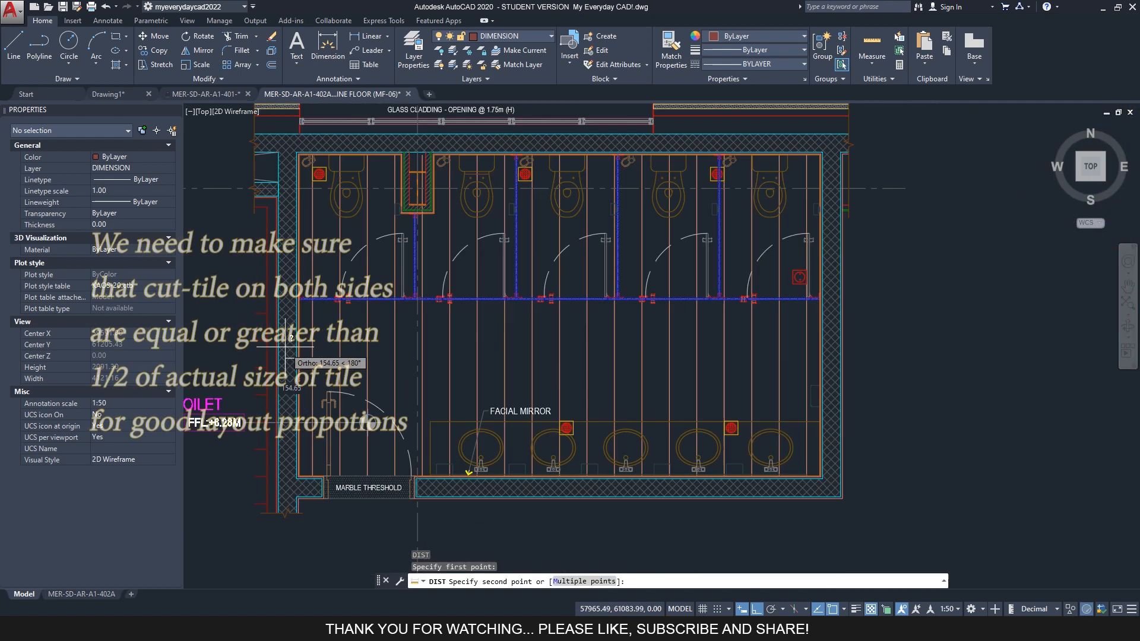
pyautogui.press('Escape')
# Check the cut-tile width between the last vertical tile line and the right wall with a distance measurement.
pyautogui.moveTo(772, 354); pyautogui.dragTo(557, 354, button='middle')
pyautogui.scroll(6, 562, 348)
pyautogui.press('Return')
pyautogui.click(618, 403)
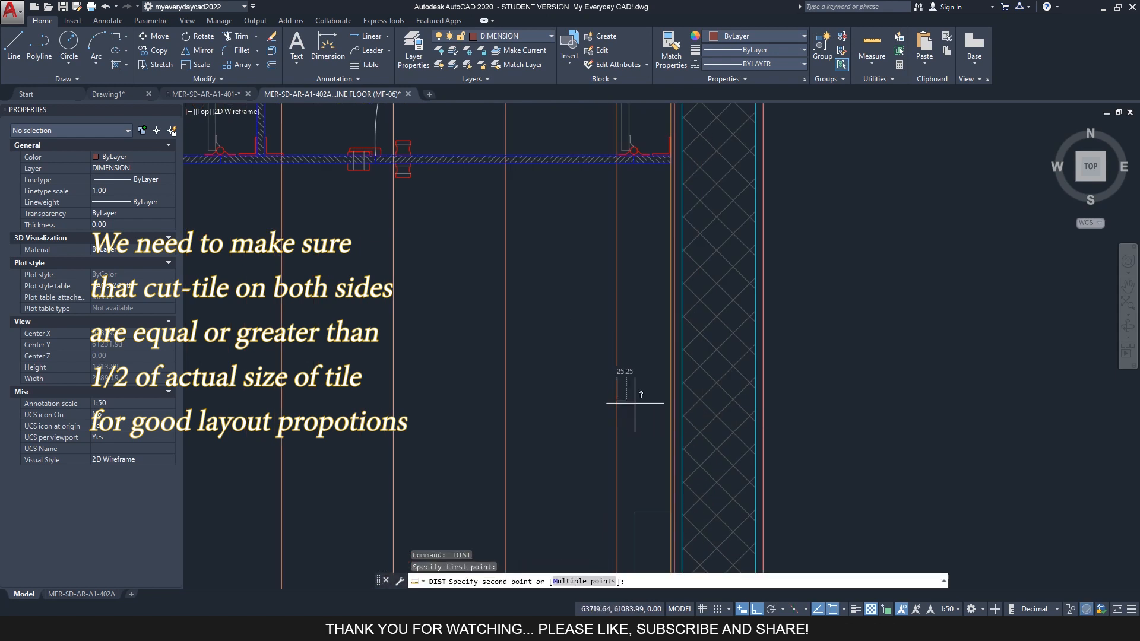
pyautogui.scroll(-5, 669, 401)
pyautogui.press('Escape')
pyautogui.press('Escape')
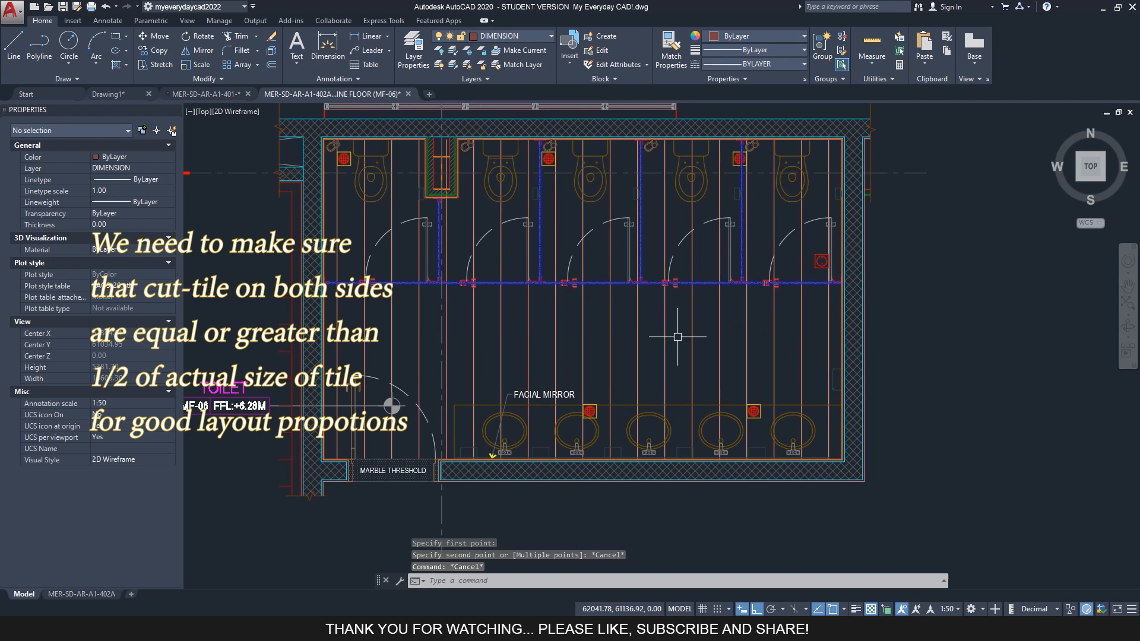
pyautogui.write('m')
pyautogui.press('Return')
pyautogui.press('Escape')
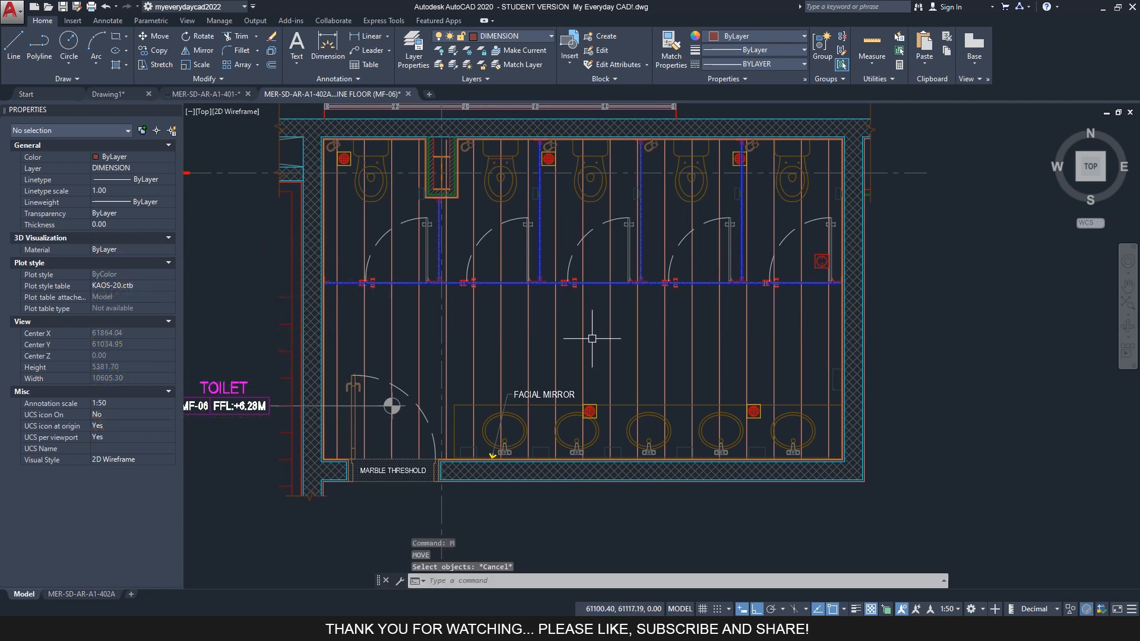
pyautogui.press('Return')
pyautogui.click(585, 334)
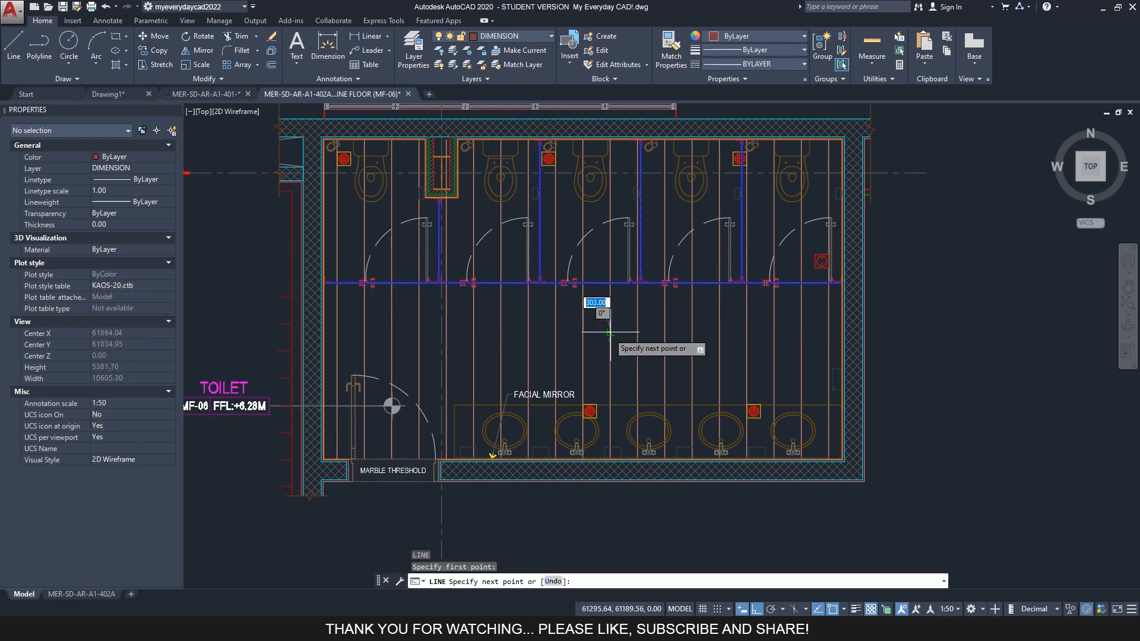
pyautogui.press('Escape')
# Move all the vertical tile lines 151.5 mm to the left.
pyautogui.write('m')
pyautogui.press('Return')
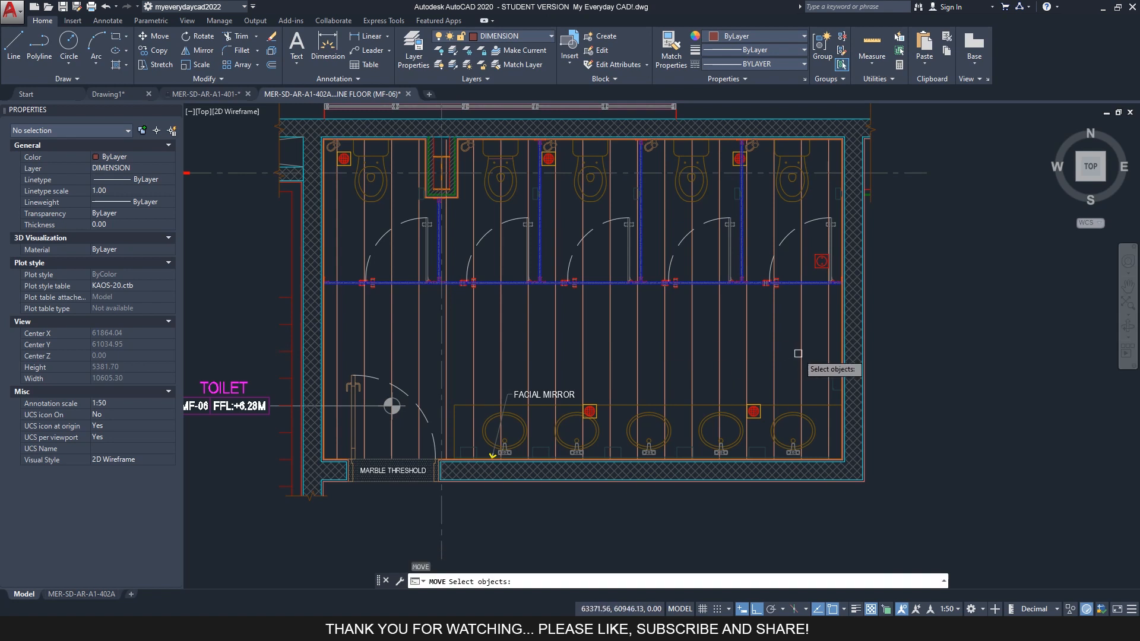
pyautogui.click(830, 351)
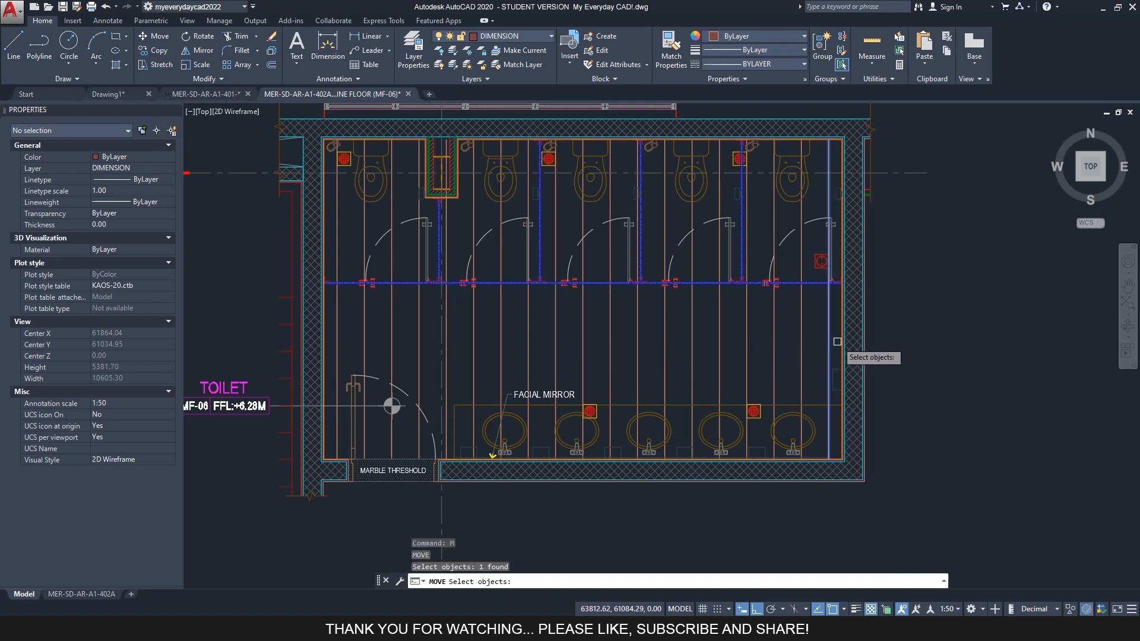
pyautogui.click(837, 341)
pyautogui.click(460, 336)
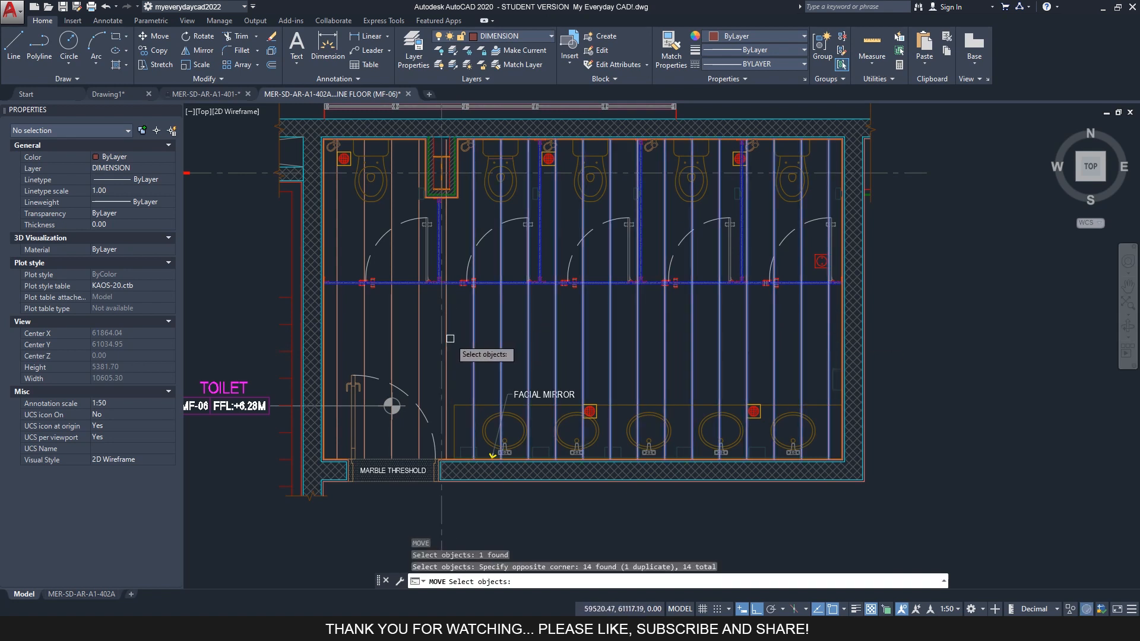
pyautogui.click(441, 340)
pyautogui.click(332, 337)
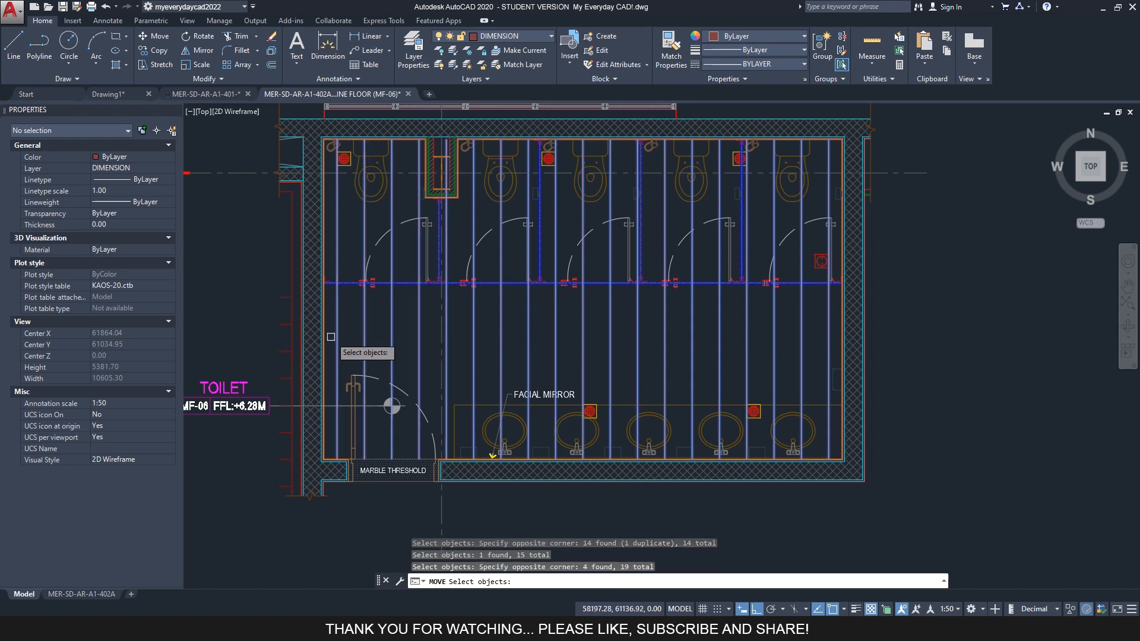
pyautogui.moveTo(667, 369); pyautogui.dragTo(631, 392, button='middle')
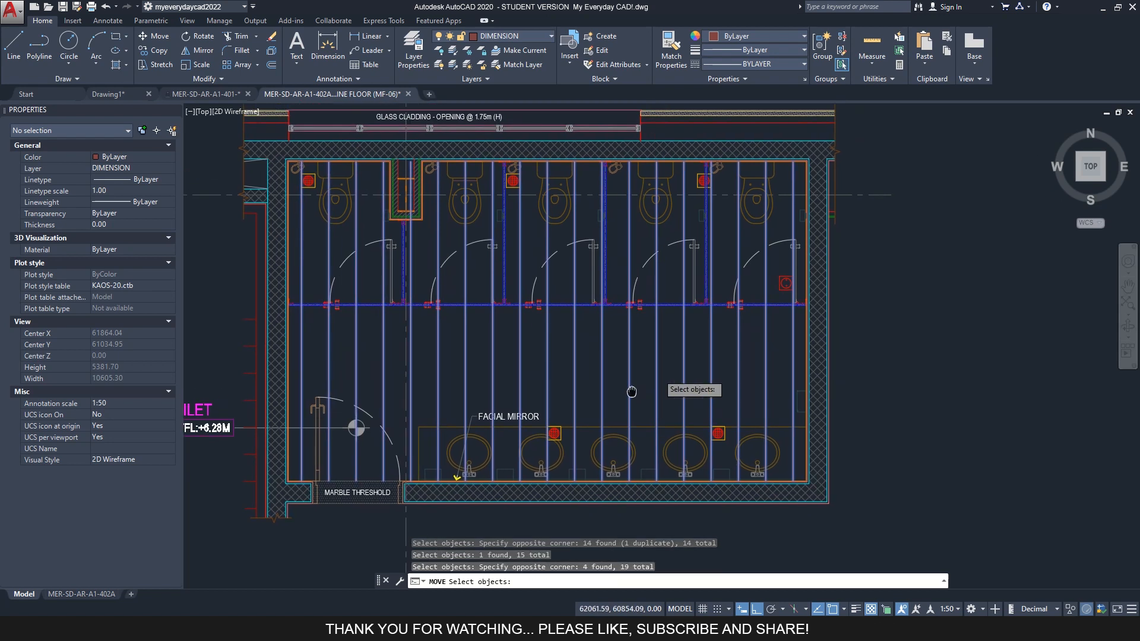
pyautogui.scroll(2, 523, 371)
pyautogui.moveTo(534, 376)
pyautogui.mouseDown(button='middle')
pyautogui.moveTo(573, 326)
pyautogui.moveTo(551, 311)
pyautogui.moveTo(551, 360)
pyautogui.mouseUp(button='middle')
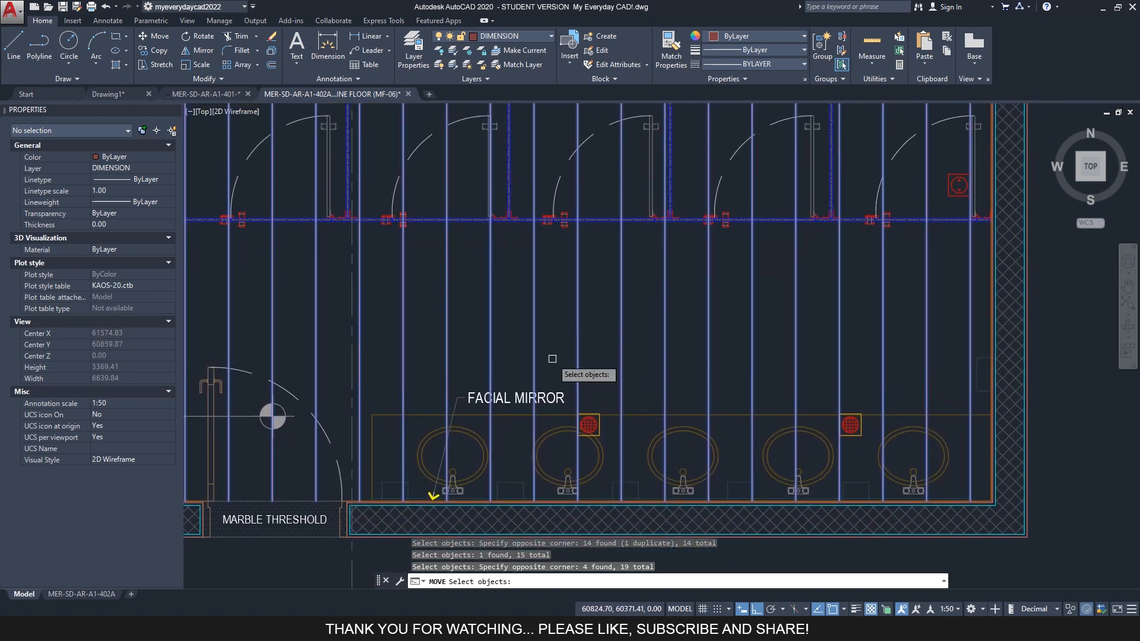
pyautogui.scroll(2, 573, 330)
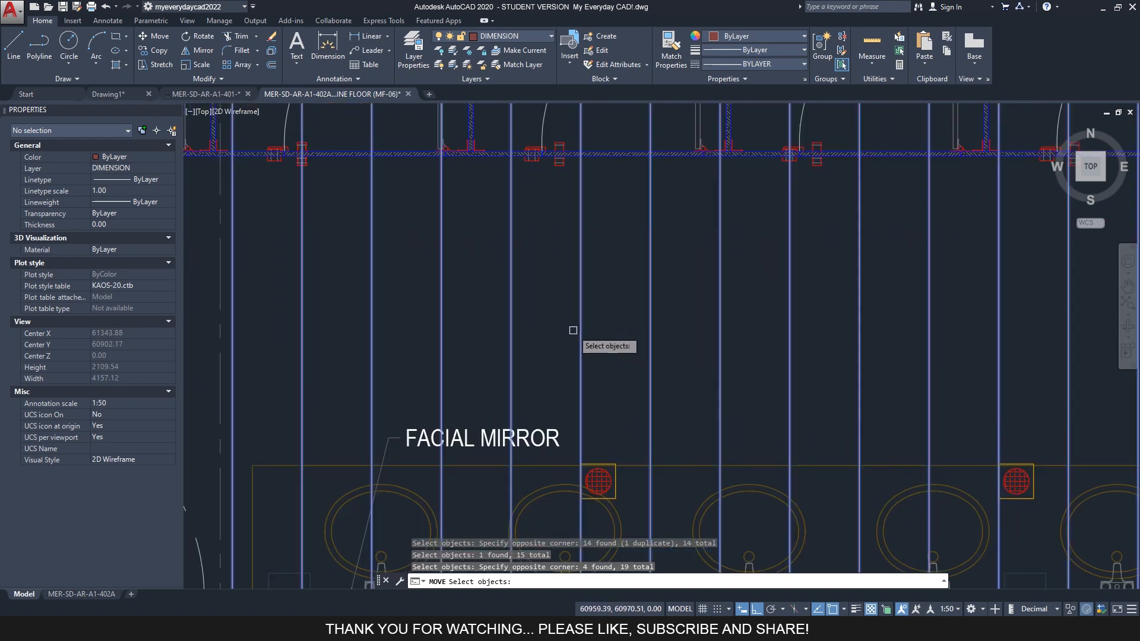
pyautogui.press('Return')
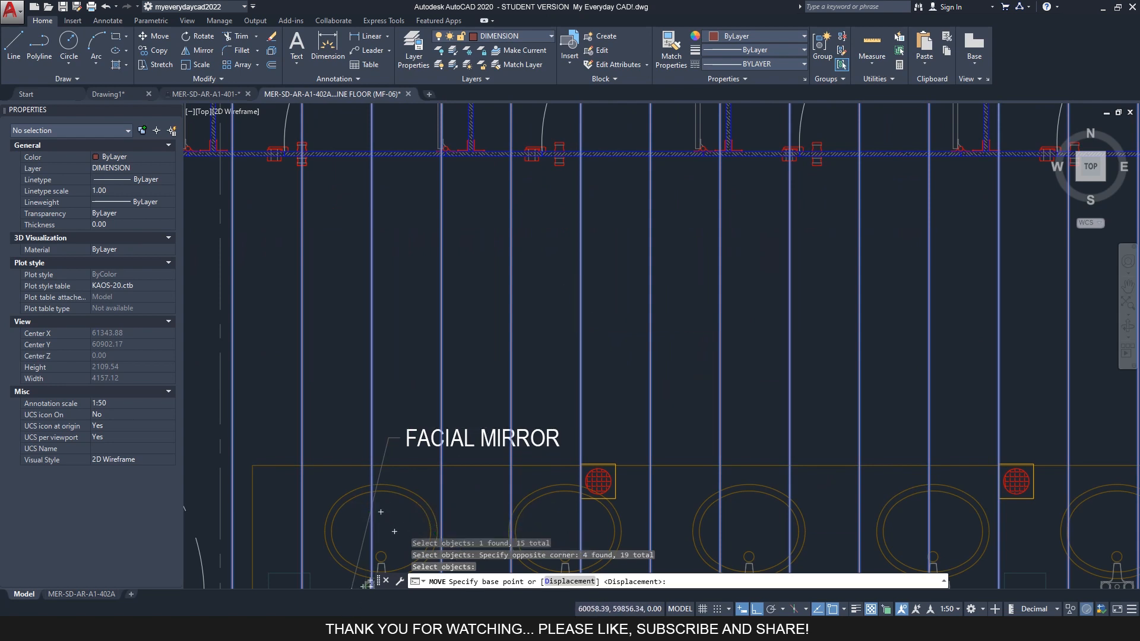
pyautogui.click(357, 629)
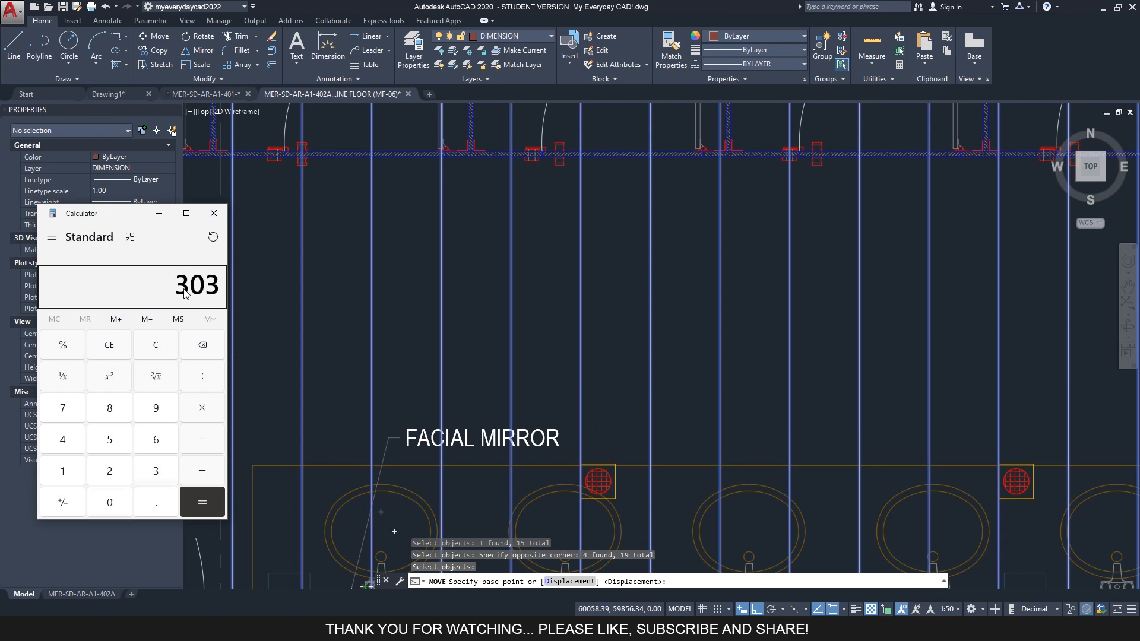
pyautogui.click(160, 215)
pyautogui.click(649, 366)
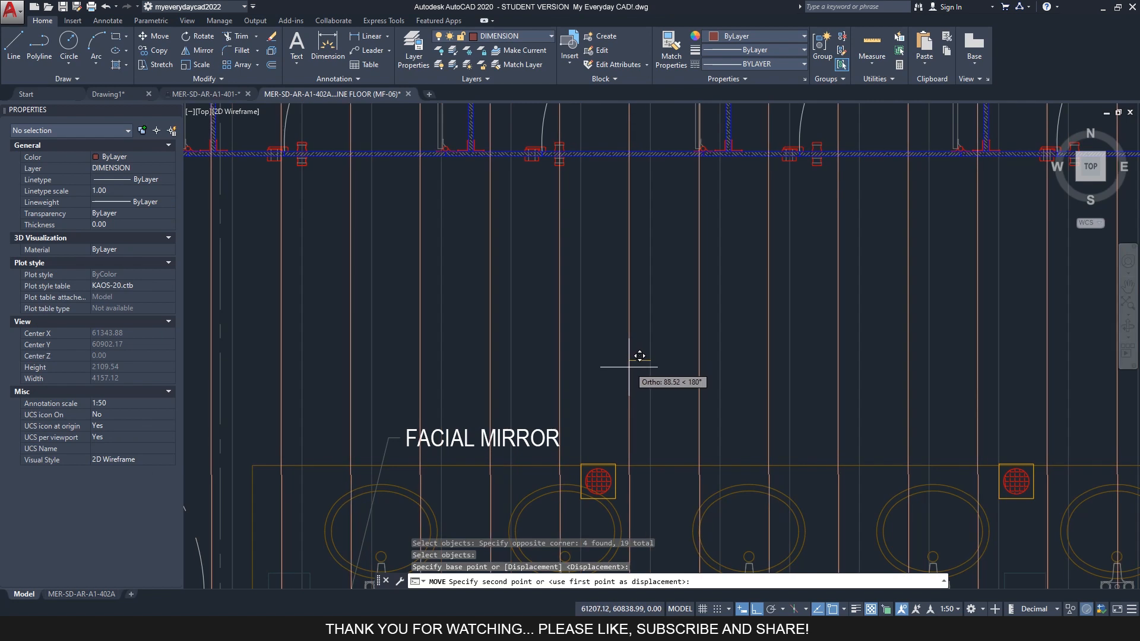
pyautogui.write('1')
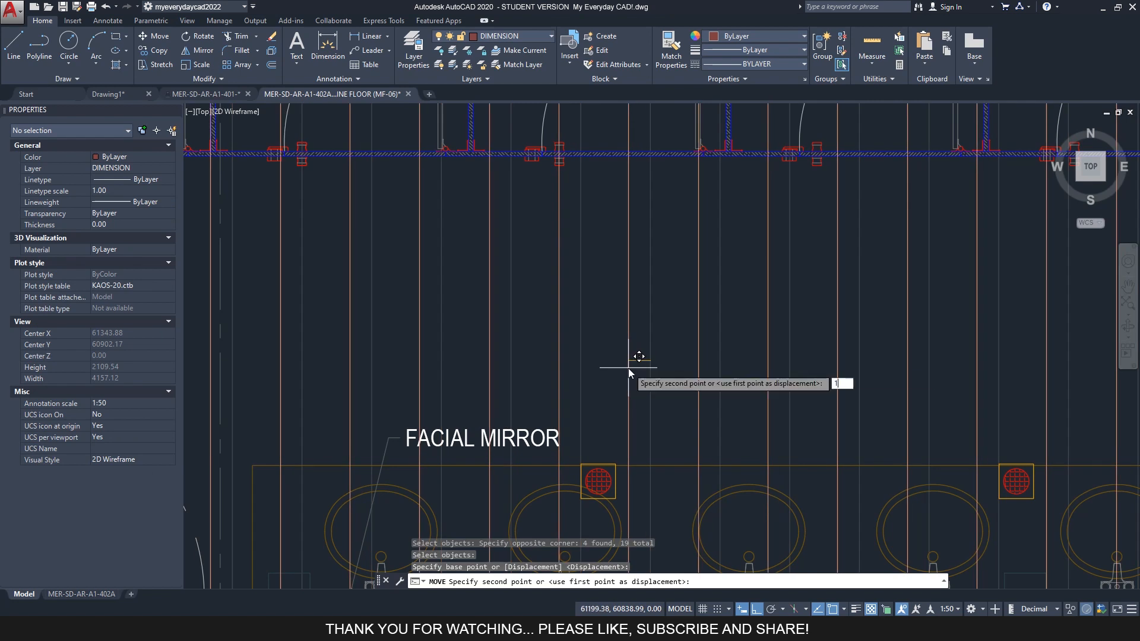
pyautogui.write('51.5')
pyautogui.press('Return')
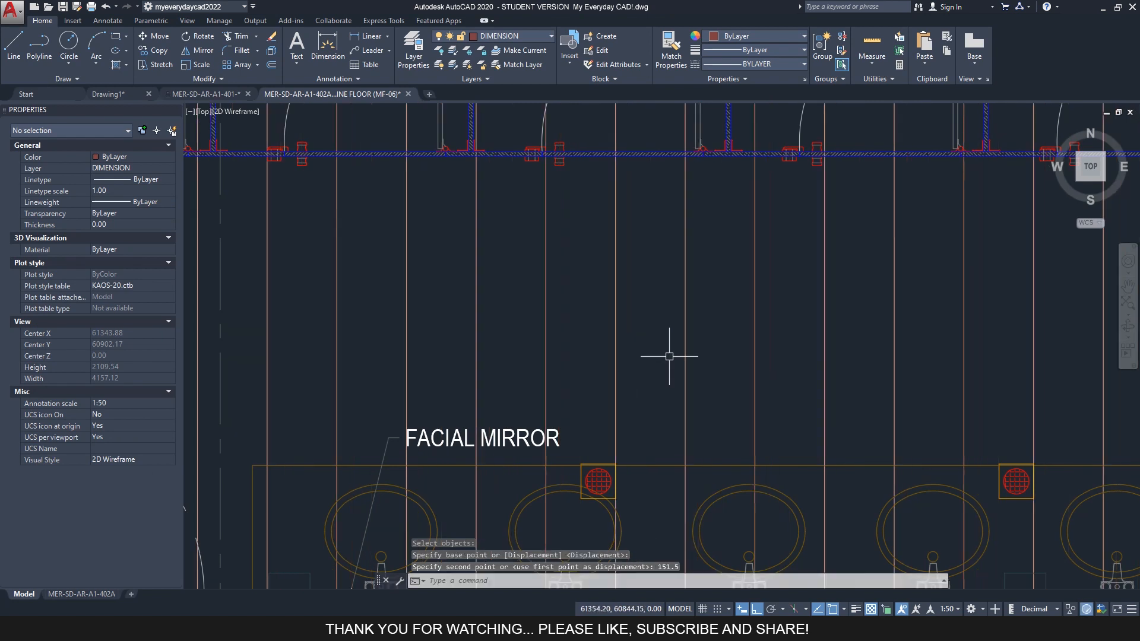
# Check the cut-tile width between the last vertical tile line and the right wall with a distance measurement.
pyautogui.scroll(-2, 657, 364)
pyautogui.moveTo(581, 343); pyautogui.dragTo(552, 362, button='middle')
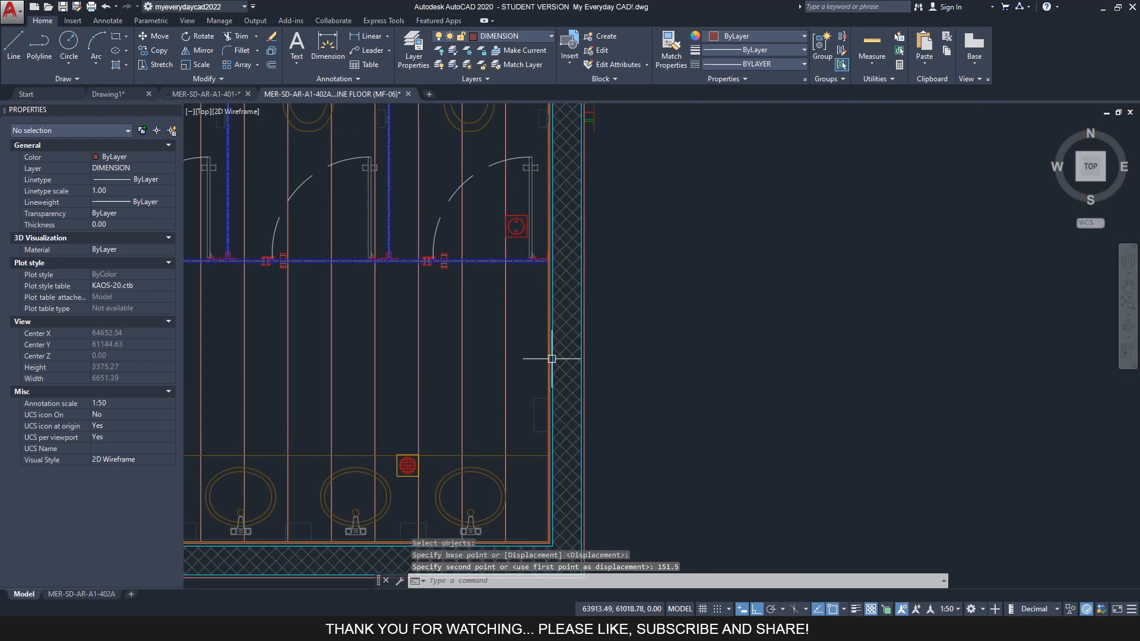
pyautogui.scroll(3, 554, 364)
pyautogui.write('di')
pyautogui.press('Return')
pyautogui.click(452, 335)
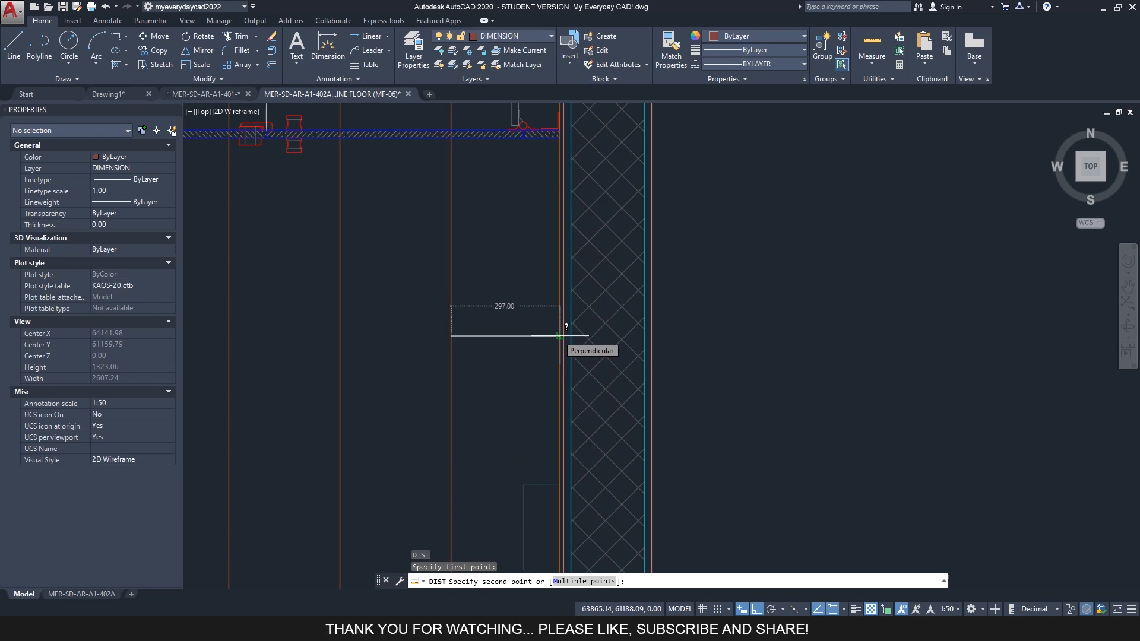
pyautogui.scroll(-5, 558, 337)
pyautogui.press('Escape')
# Erase the leftmost vertical tile line lying against the left wall finish.
pyautogui.scroll(5, 554, 361)
pyautogui.scroll(4, 562, 376)
pyautogui.click(545, 393)
pyautogui.scroll(-8, 356, 369)
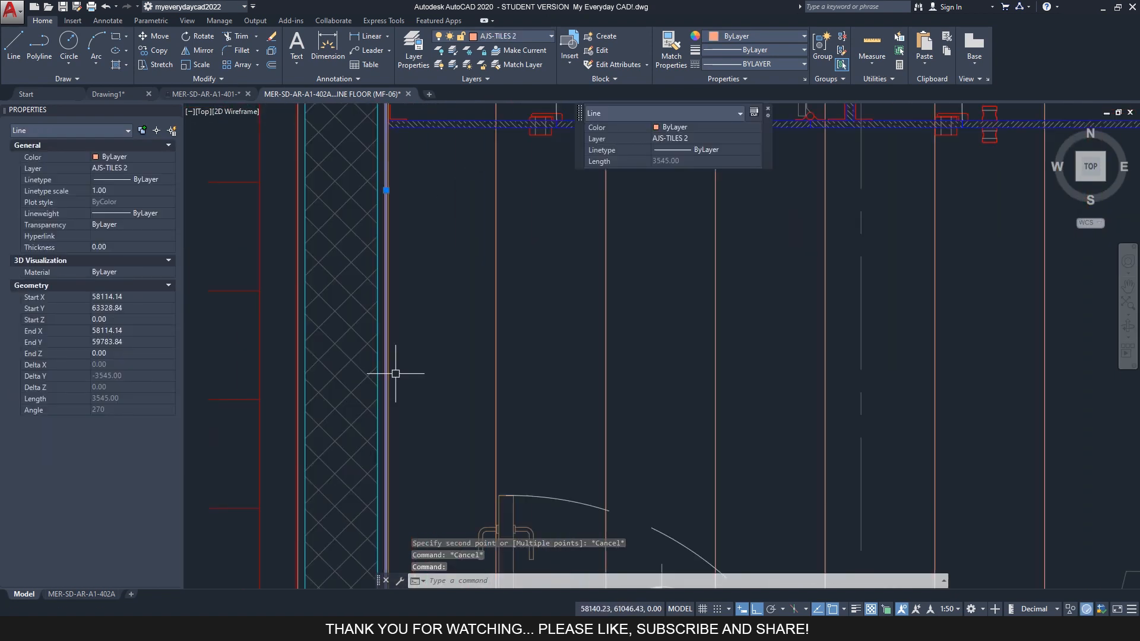
pyautogui.press('Return')
pyautogui.scroll(-10, 444, 372)
pyautogui.press('Escape')
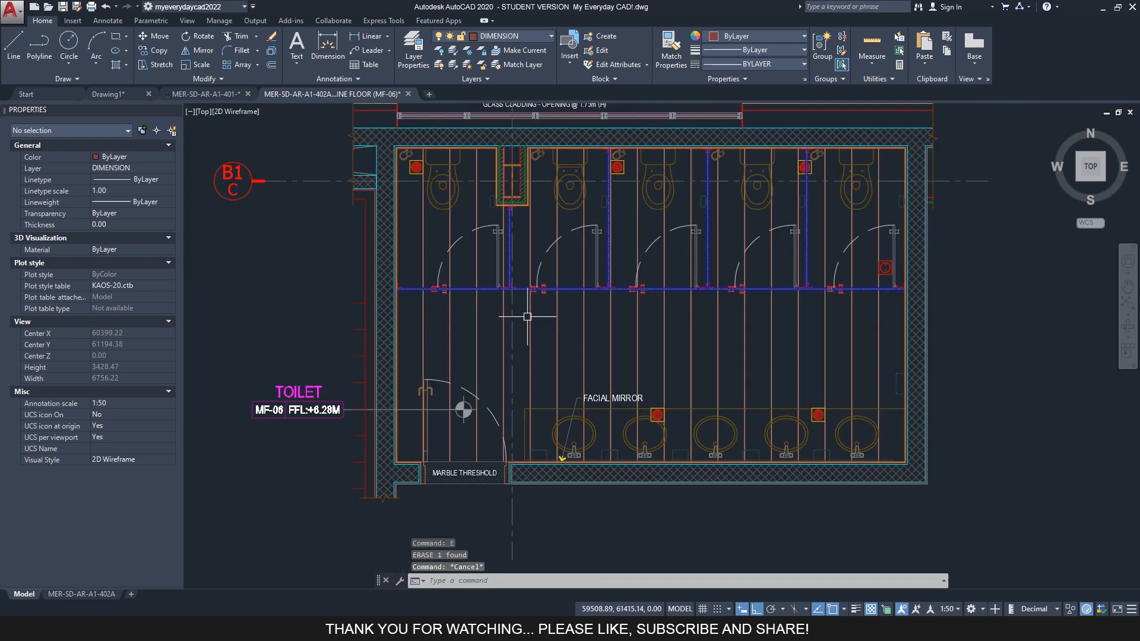
# Examine how the shifted vertical tile lines fall around the toilet cubicles and the column at the upper wall.
pyautogui.moveTo(461, 281); pyautogui.dragTo(459, 322, button='middle')
pyautogui.press('Escape')
pyautogui.scroll(3, 433, 254)
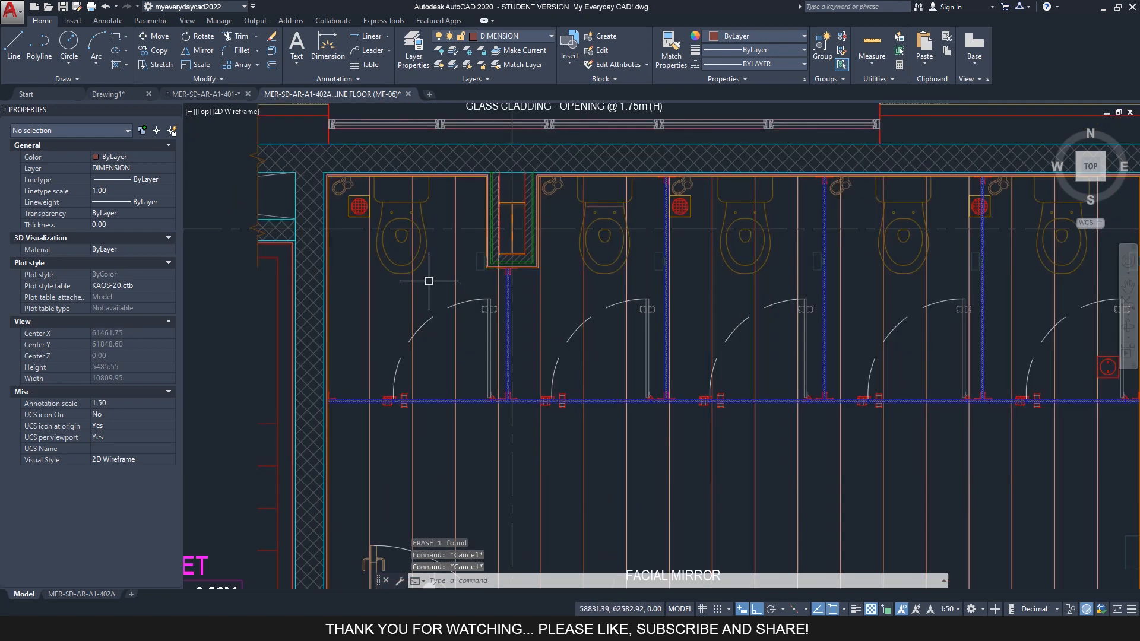
pyautogui.scroll(4, 381, 249)
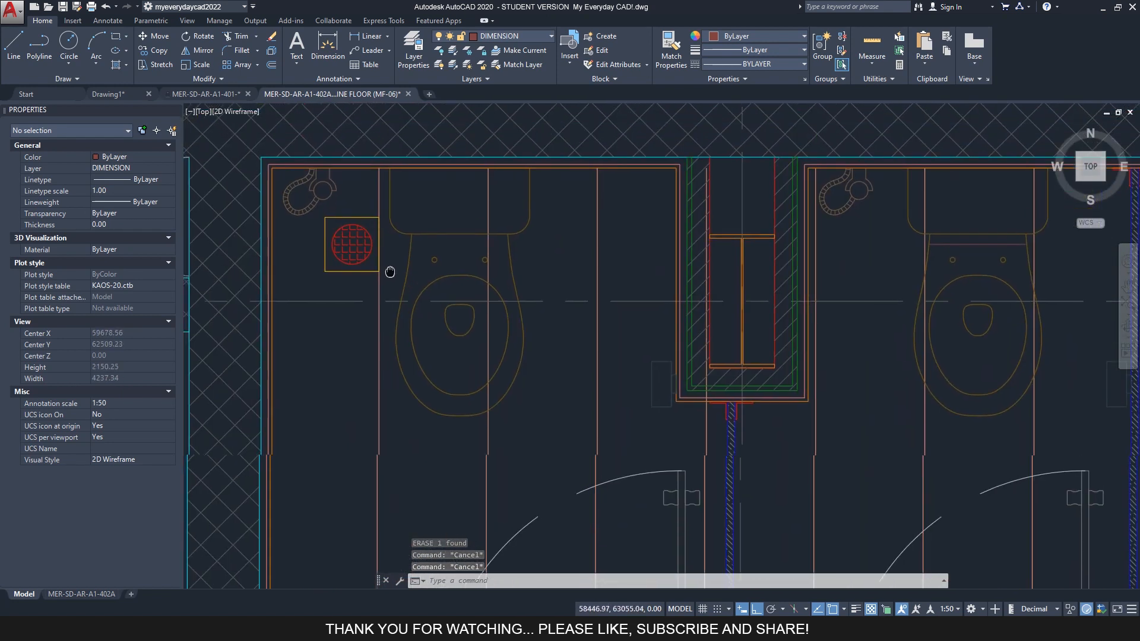
pyautogui.scroll(-1, 480, 193)
pyautogui.moveTo(538, 315)
pyautogui.mouseDown(button='middle')
pyautogui.moveTo(476, 308)
pyautogui.moveTo(461, 289)
pyautogui.moveTo(494, 350)
pyautogui.mouseUp(button='middle')
pyautogui.scroll(2, 476, 307)
pyautogui.scroll(-1, 466, 273)
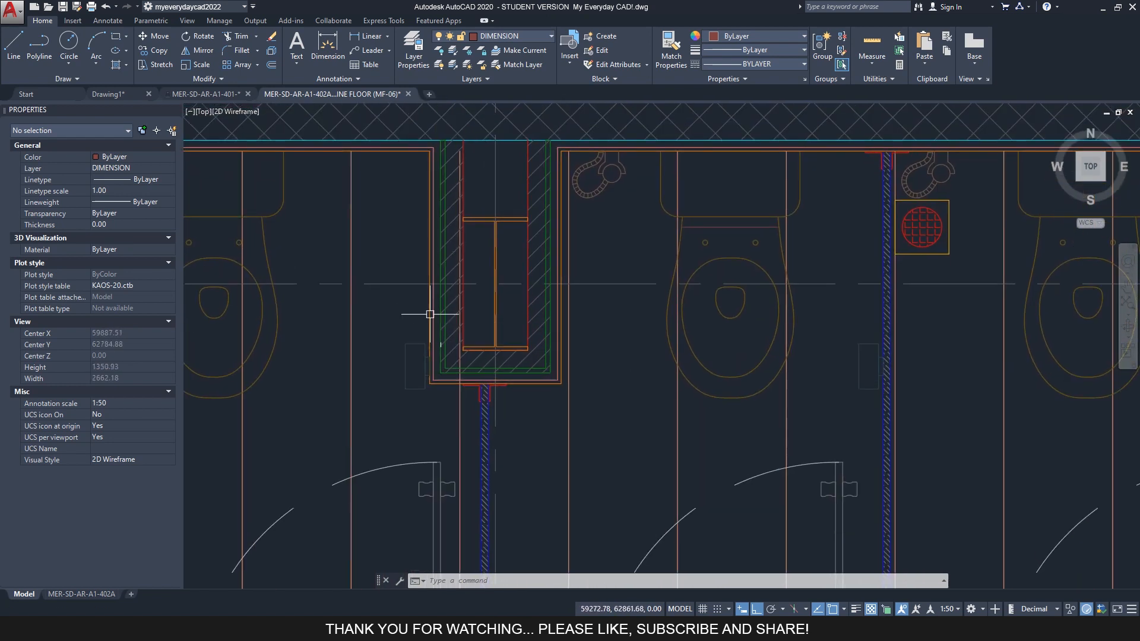
pyautogui.scroll(-5, 440, 318)
pyautogui.scroll(1, 440, 244)
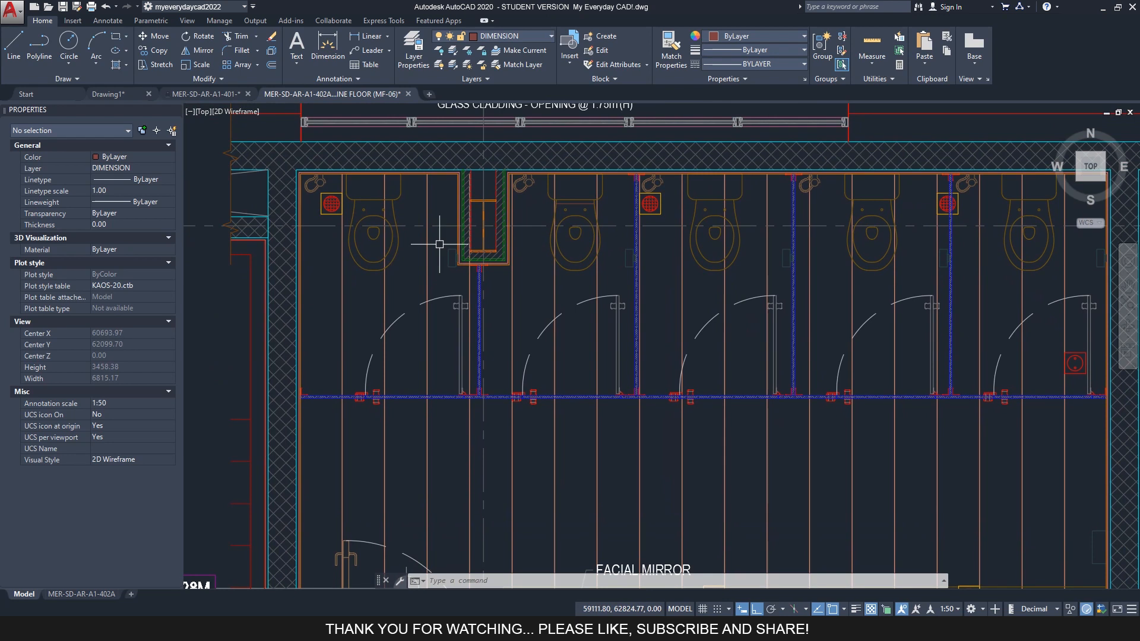
pyautogui.moveTo(471, 246); pyautogui.dragTo(407, 239, button='middle')
pyautogui.scroll(-1, 411, 238)
pyautogui.moveTo(521, 395); pyautogui.dragTo(513, 387, button='middle')
pyautogui.press('Escape')
pyautogui.press('Escape')
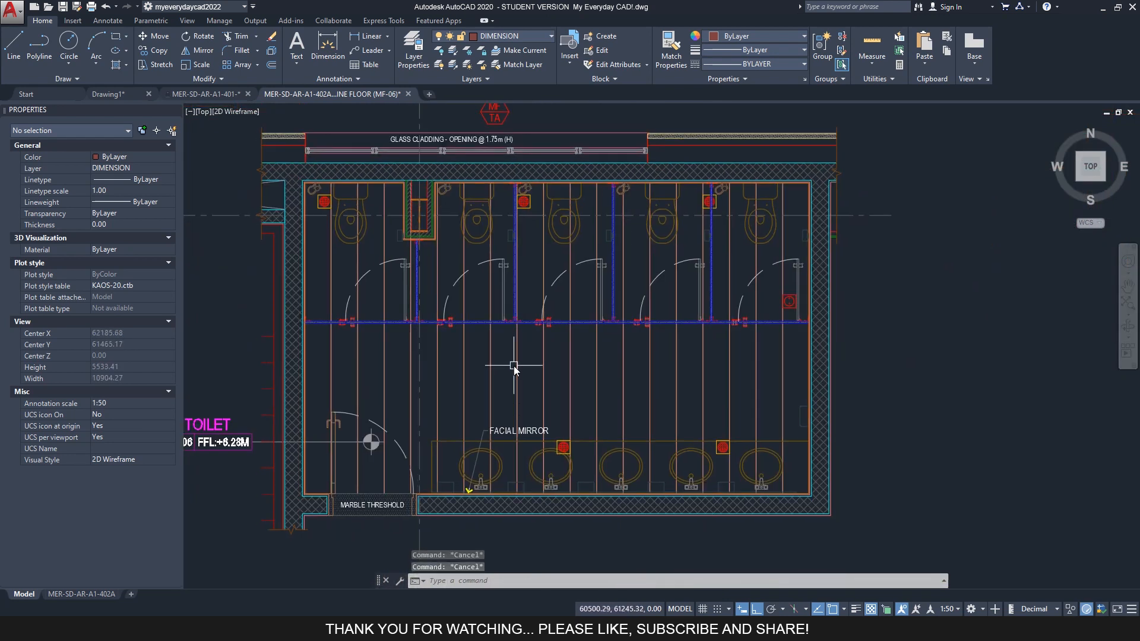
pyautogui.write('l')
pyautogui.press('Return')
pyautogui.scroll(2, 775, 347)
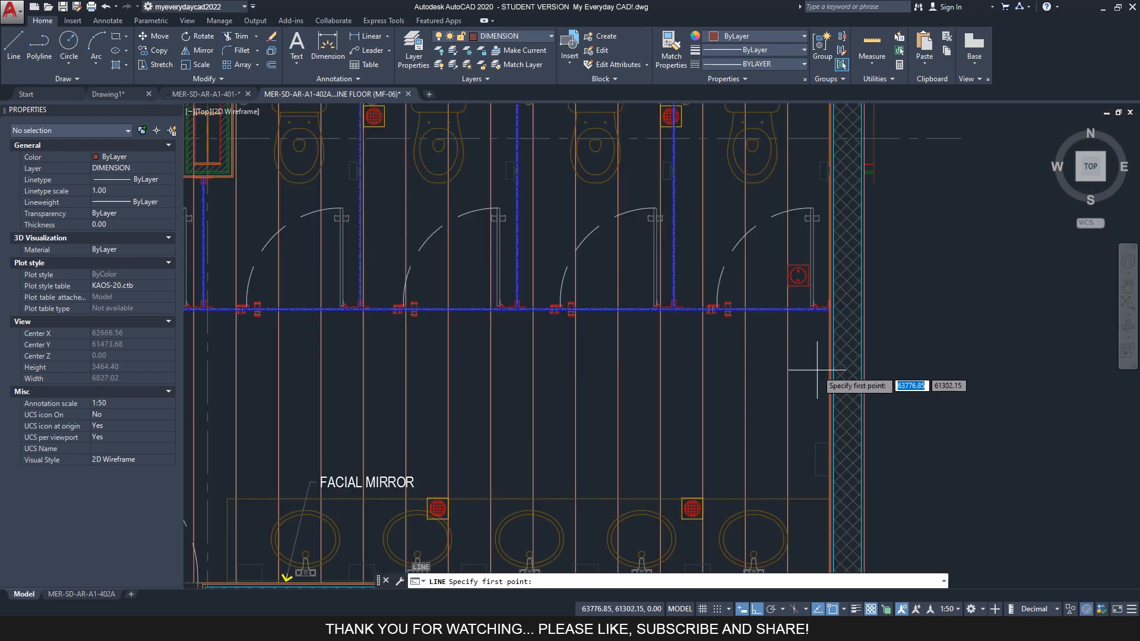
pyautogui.scroll(1, 814, 351)
pyautogui.scroll(-3, 802, 356)
pyautogui.scroll(3, 593, 358)
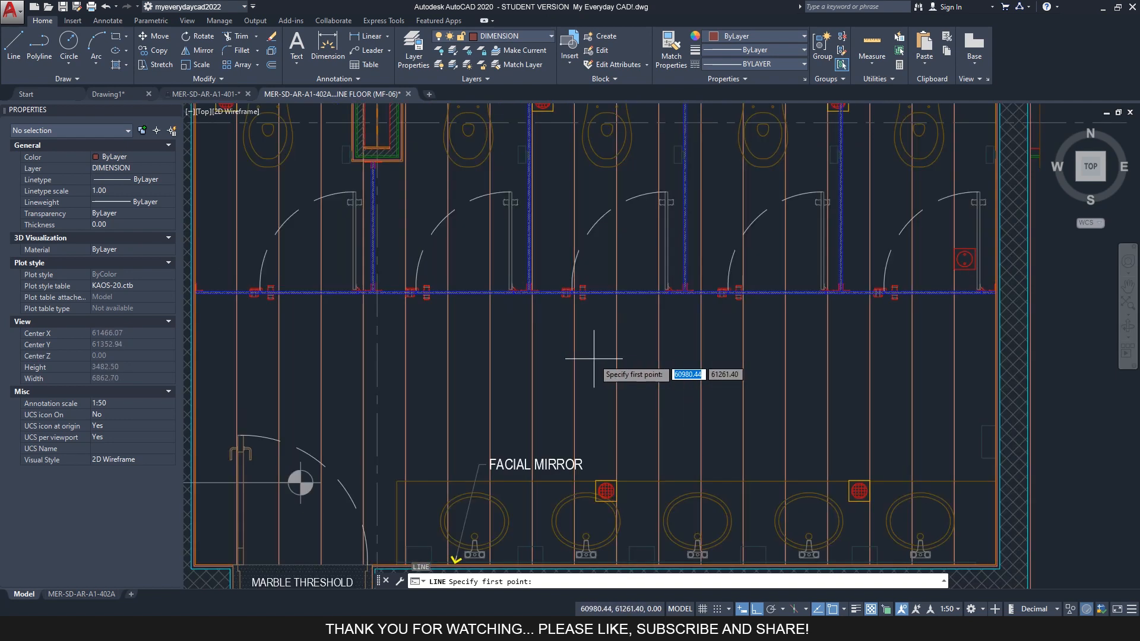
pyautogui.press('Escape')
# Place a horizontal construction line through the midpoint of a vertical tile line in the middle of the room.
pyautogui.write('XL')
pyautogui.press('Return')
pyautogui.write('H')
pyautogui.press('Return')
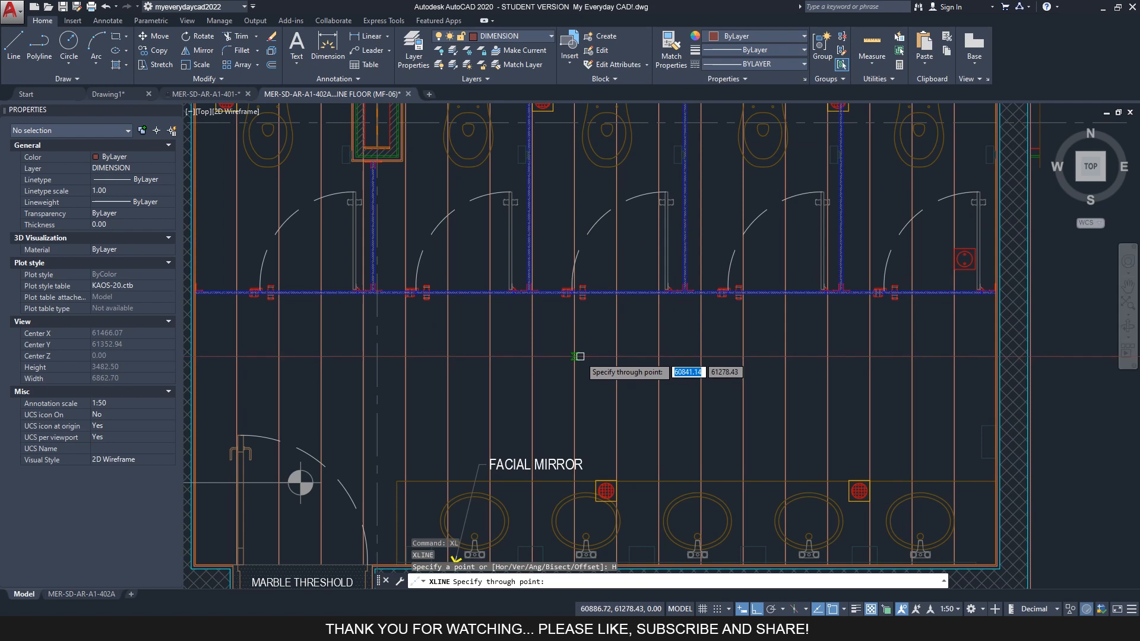
pyautogui.keyDown('shift'); pyautogui.rightClick(578, 356); pyautogui.keyUp('shift')
pyautogui.press('m')
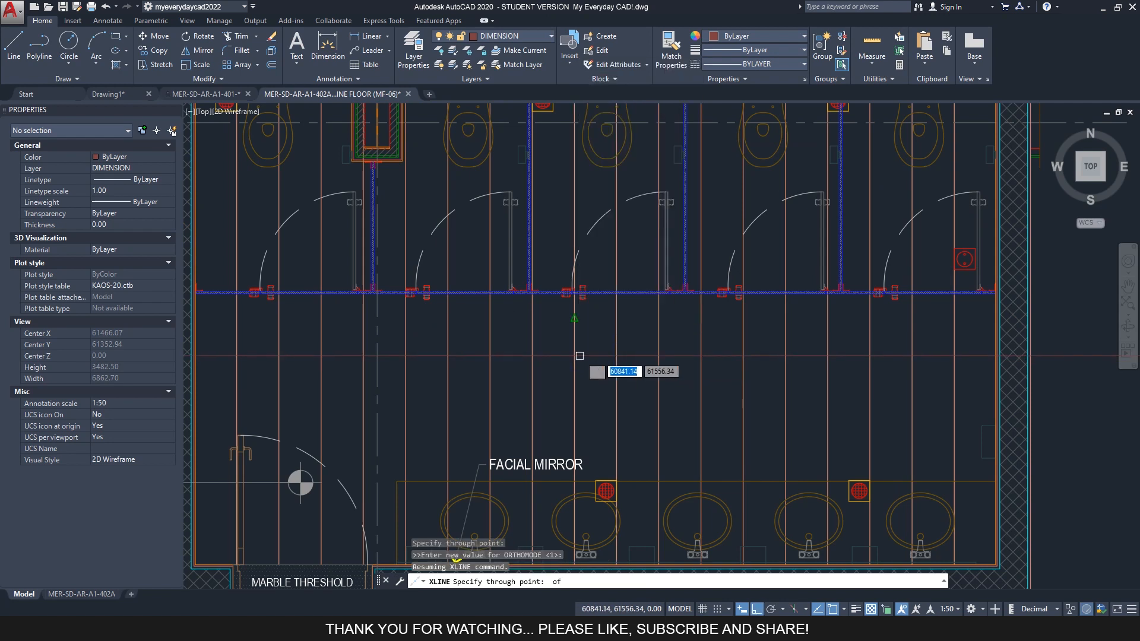
pyautogui.press('Escape')
# Match the horizontal construction line's properties to those of a vertical tile line.
pyautogui.moveTo(378, 371); pyautogui.dragTo(530, 371, button='middle')
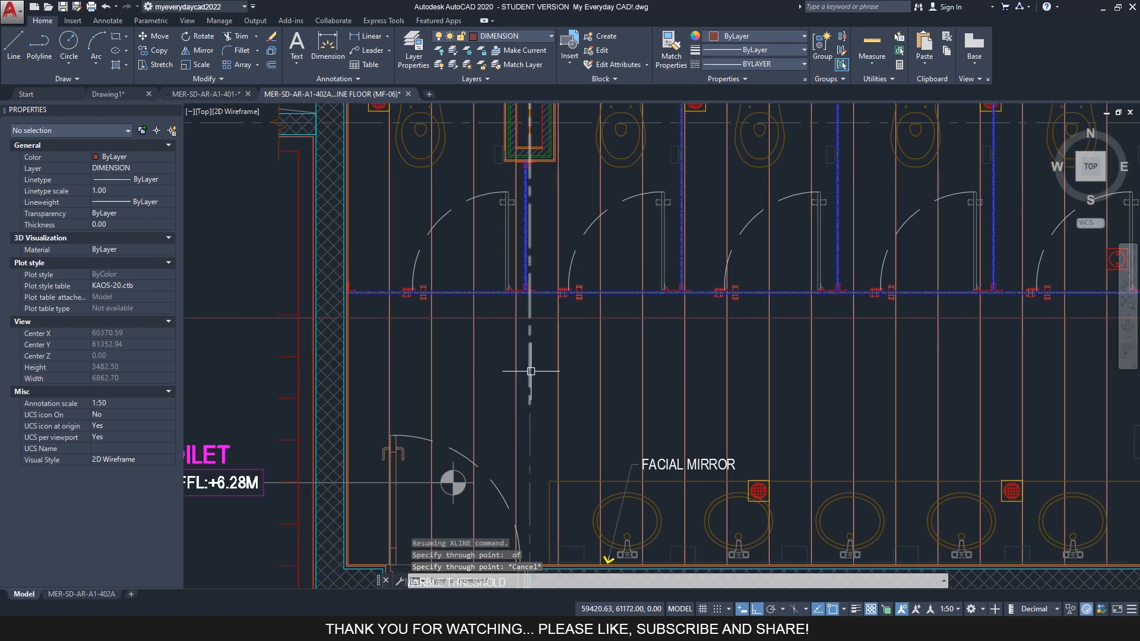
pyautogui.write('MA')
pyautogui.press('Return')
pyautogui.click(470, 365)
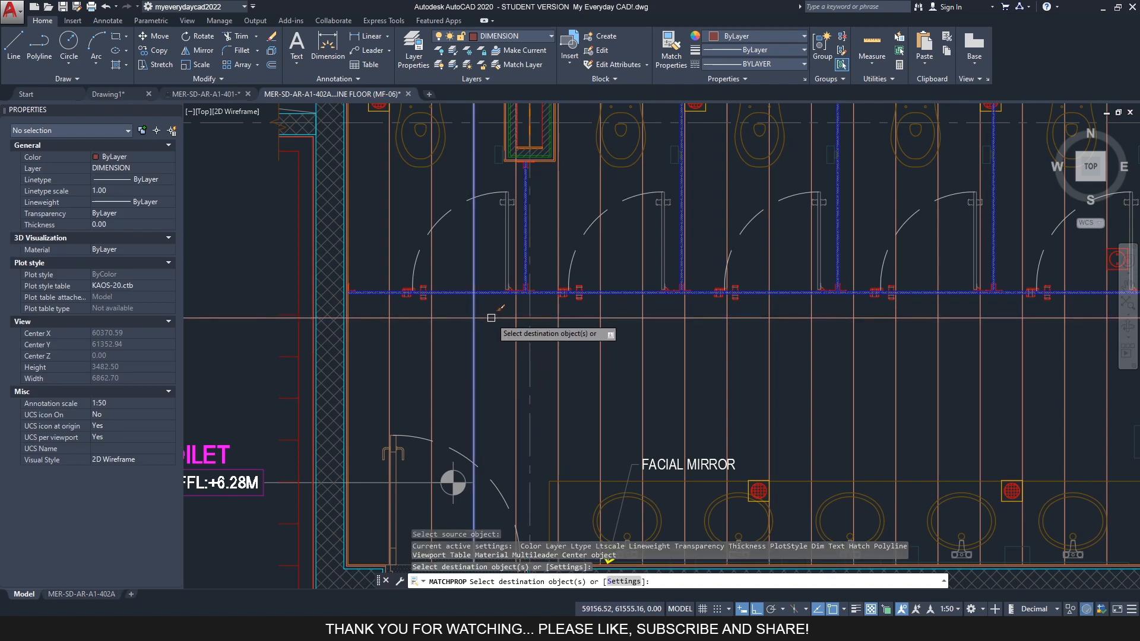
pyautogui.press('Escape')
# Trim the part of the horizontal tile line that extends beyond the left wall finish.
pyautogui.scroll(8, 355, 322)
pyautogui.write('TR')
pyautogui.press('Return')
pyautogui.click(309, 290)
pyautogui.press('Return')
pyautogui.click(291, 295)
pyautogui.scroll(-9, 295, 333)
pyautogui.press('Escape')
# Trim the part of the horizontal tile line that extends beyond the right wall finish.
pyautogui.moveTo(824, 347); pyautogui.dragTo(505, 350, button='middle')
pyautogui.press('Escape')
pyautogui.scroll(7, 582, 332)
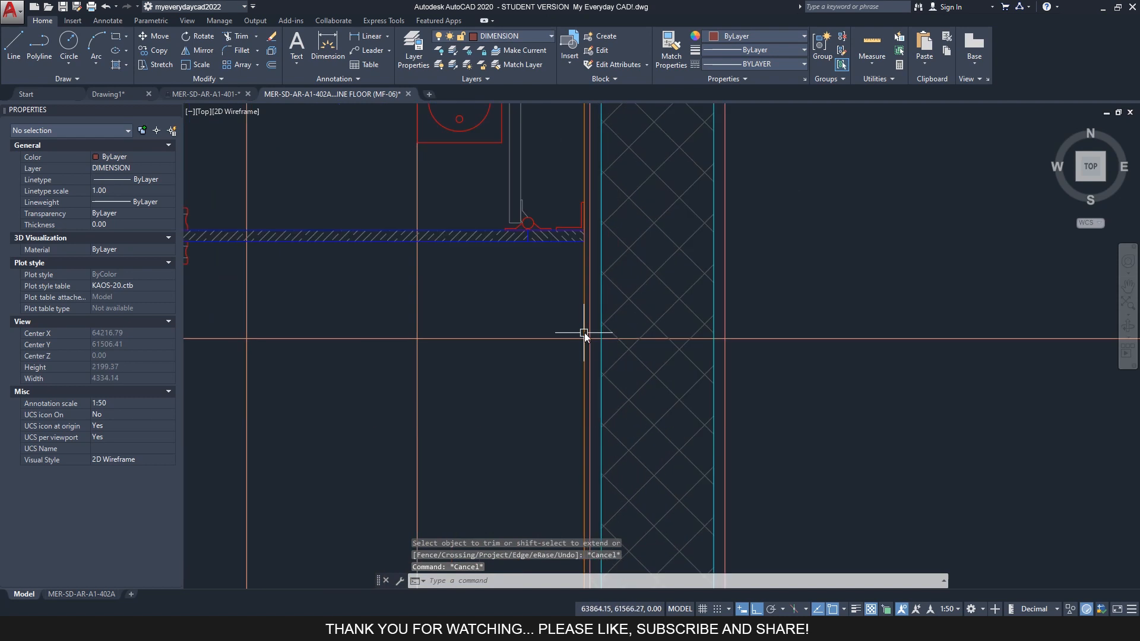
pyautogui.write('TR')
pyautogui.press('Return')
pyautogui.click(580, 326)
pyautogui.press('Return')
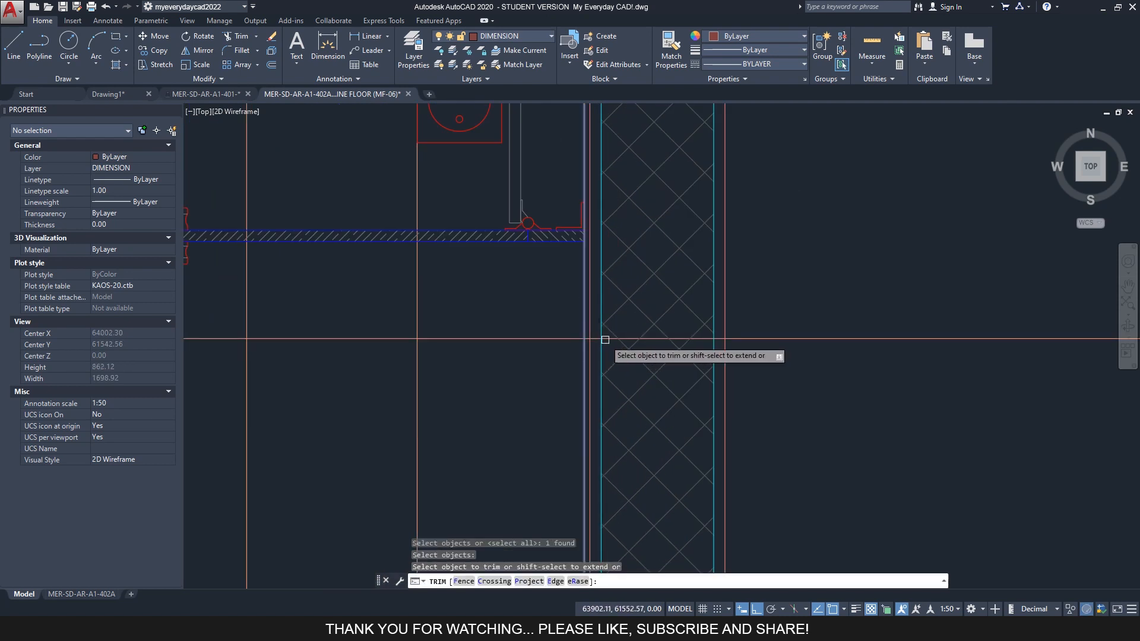
pyautogui.scroll(-4, 771, 346)
pyautogui.scroll(-1, 783, 347)
pyautogui.press('Escape')
pyautogui.moveTo(409, 351); pyautogui.dragTo(799, 356, button='middle')
pyautogui.moveTo(576, 380); pyautogui.dragTo(539, 382, button='middle')
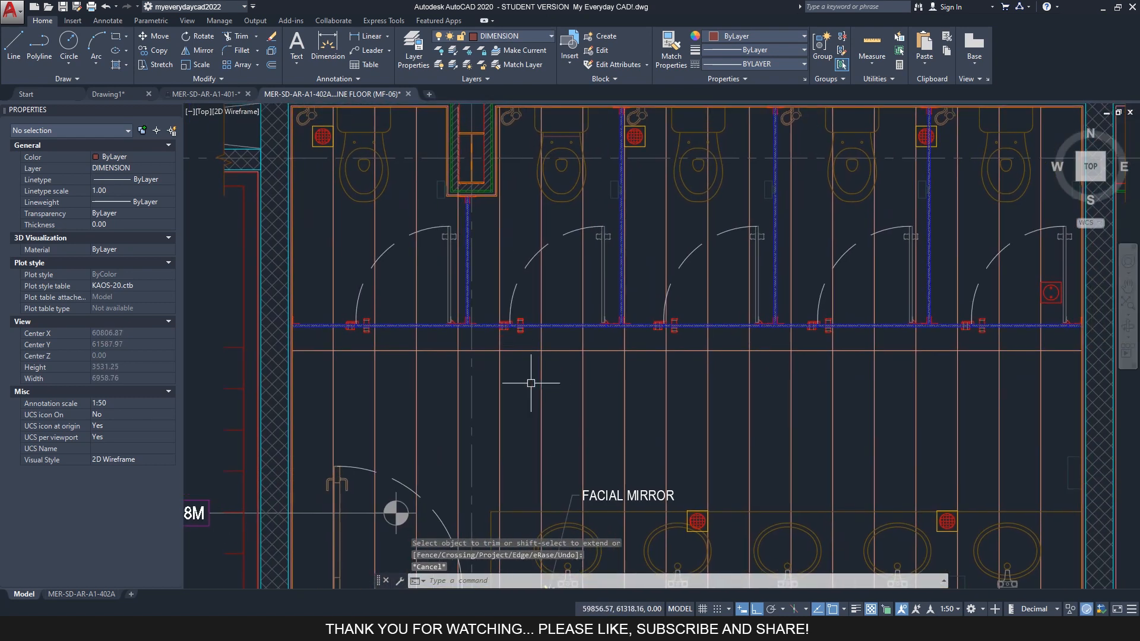
# Offset the horizontal tile line repeatedly downward at 303 mm spacing with the Multiple option, toward the lower wall.
pyautogui.press('Return')
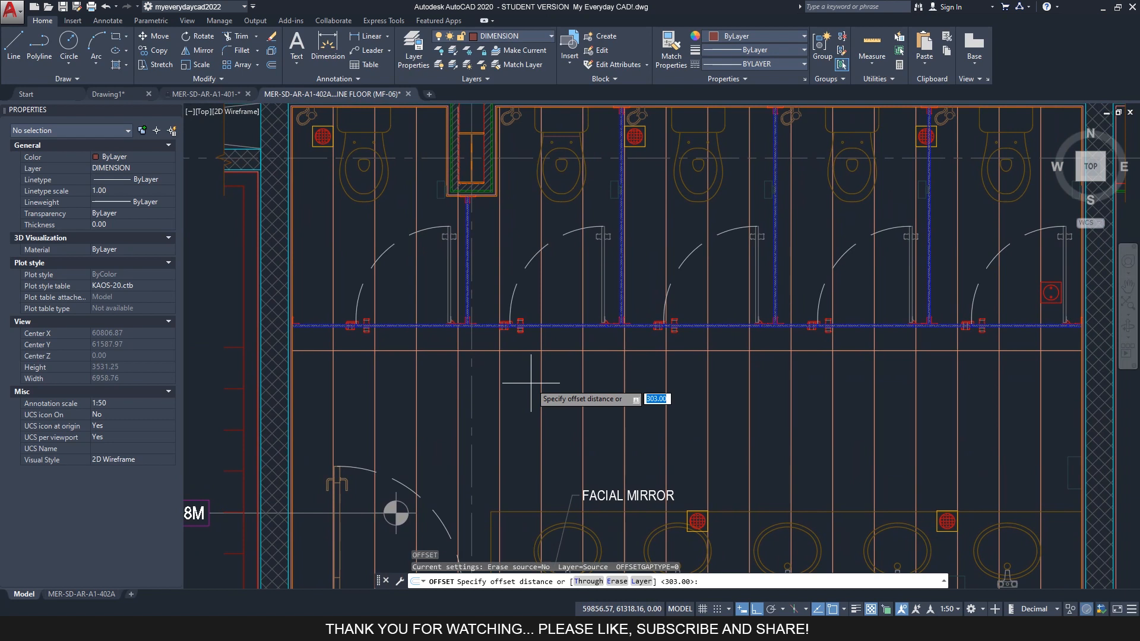
pyautogui.press('Return')
pyautogui.moveTo(645, 362); pyautogui.dragTo(508, 428, button='middle')
pyautogui.click(548, 417)
pyautogui.moveTo(537, 492)
pyautogui.mouseDown(button='middle')
pyautogui.moveTo(554, 329)
pyautogui.moveTo(581, 255)
pyautogui.mouseUp(button='middle')
pyautogui.write('m')
pyautogui.press('Return')
pyautogui.click(569, 466)
pyautogui.click(568, 474)
pyautogui.click(570, 479)
pyautogui.click(563, 482)
# Continue the multiple 303 mm offset of the horizontal centre line upward to the upper wall, finishing the tile grid.
pyautogui.moveTo(584, 218); pyautogui.dragTo(559, 528, button='middle')
pyautogui.moveTo(571, 375); pyautogui.dragTo(571, 426, button='middle')
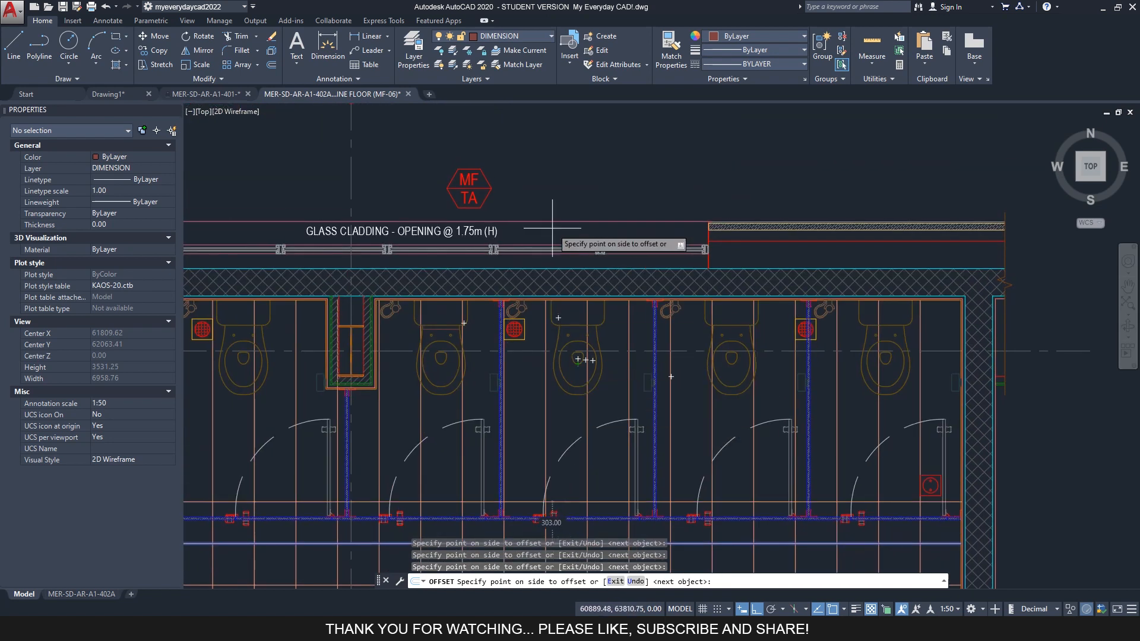
pyautogui.click(560, 164)
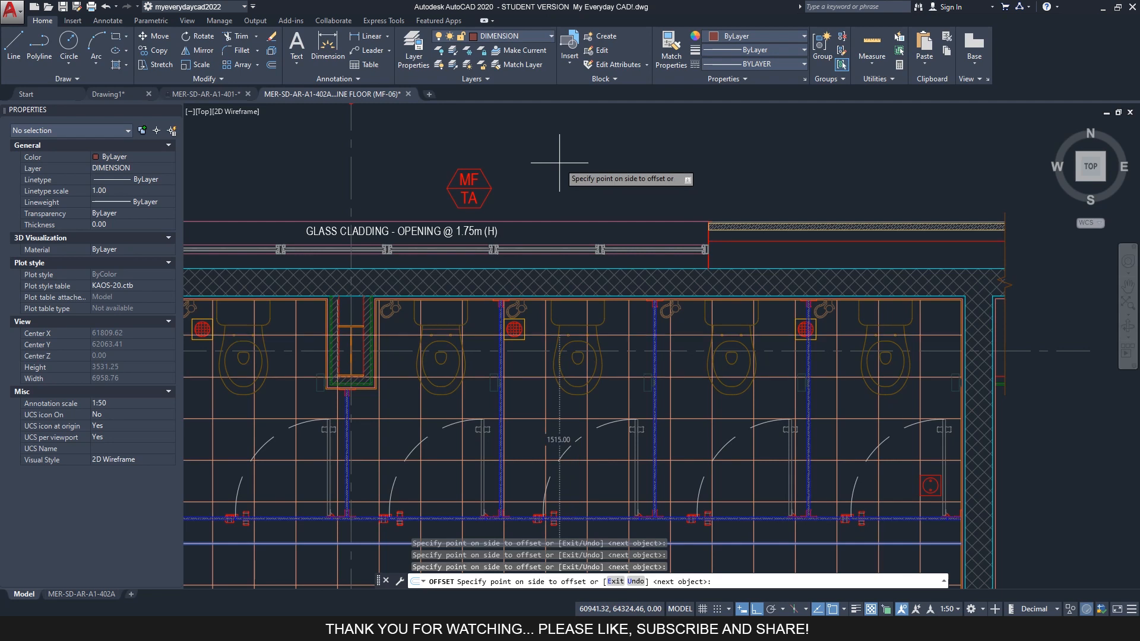
pyautogui.click(559, 162)
pyautogui.press('Escape')
pyautogui.scroll(-4, 535, 250)
pyautogui.moveTo(535, 249)
pyautogui.mouseDown(button='middle')
pyautogui.moveTo(542, 326)
pyautogui.moveTo(482, 309)
pyautogui.mouseUp(button='middle')
pyautogui.moveTo(387, 230); pyautogui.dragTo(439, 334, button='middle')
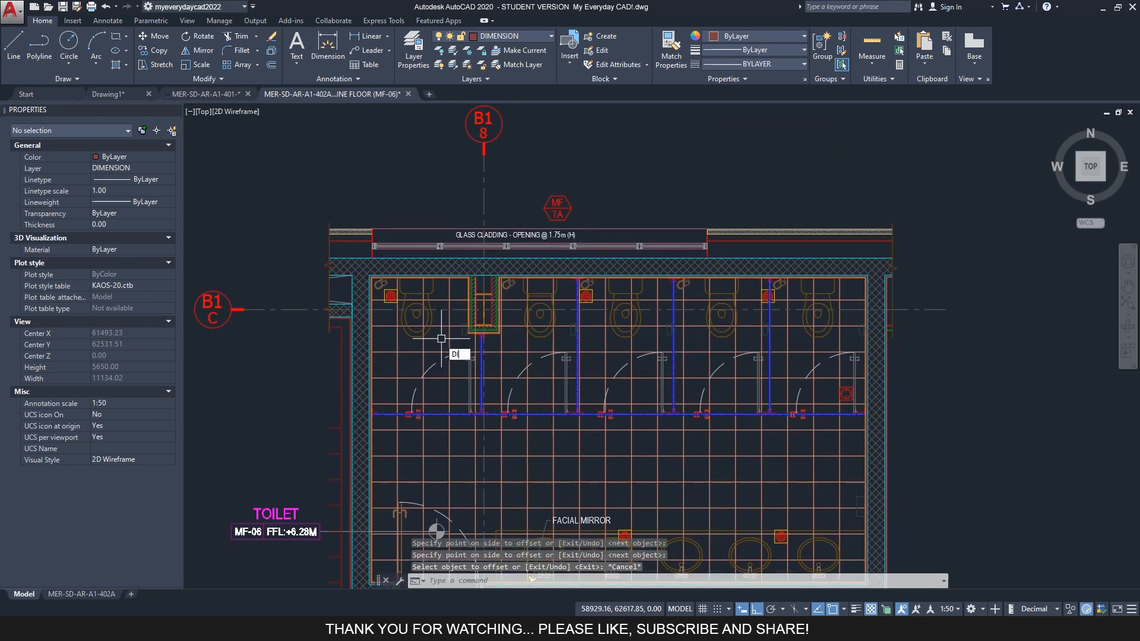
pyautogui.press('Return')
pyautogui.scroll(8, 441, 338)
pyautogui.press('Escape')
# Add a vertical linear dimension to the cut tile between the upper wall finish and the first horizontal tile line, near the column.
pyautogui.write('D')
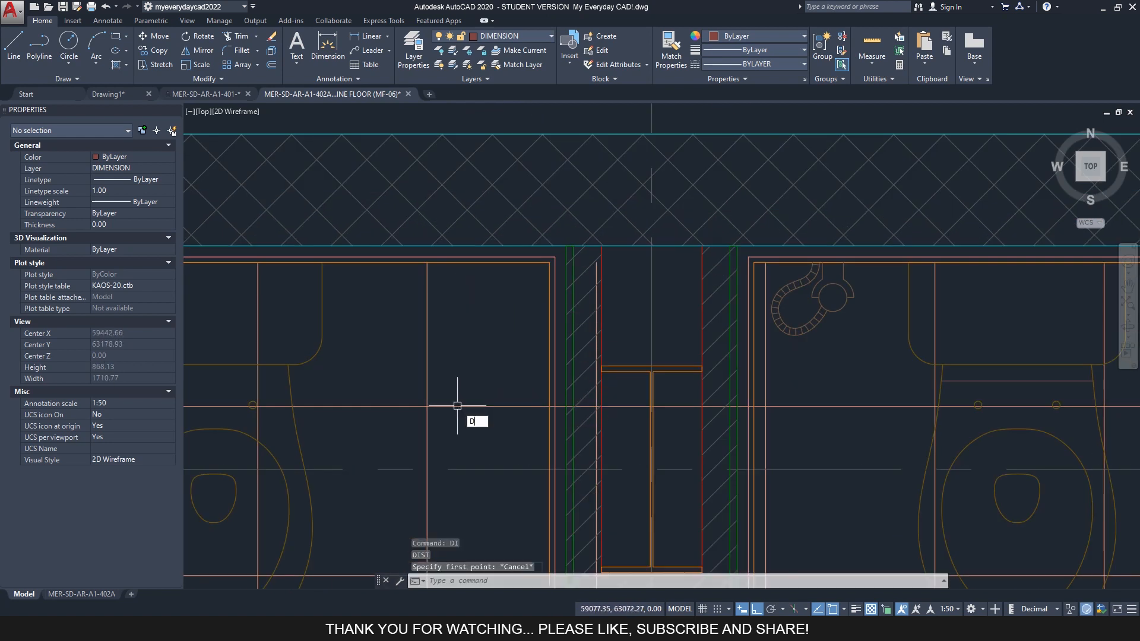
pyautogui.write('IMLI')
pyautogui.press('Return')
pyautogui.click(427, 407)
pyautogui.click(427, 263)
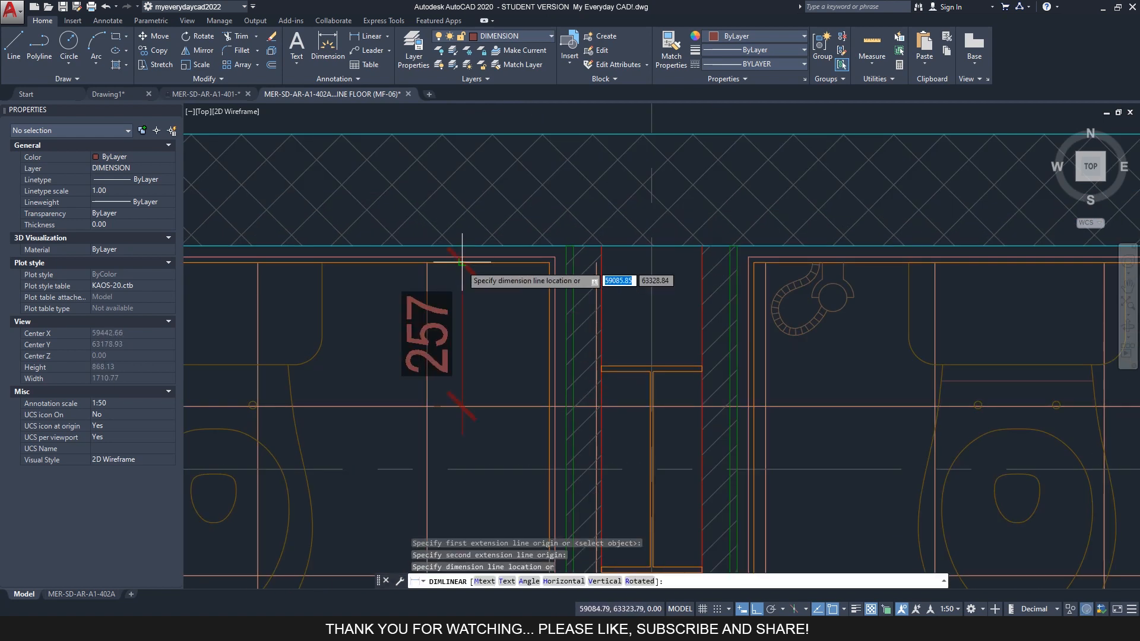
pyautogui.click(416, 309)
# Add a vertical linear dimension to the cut tile between the lowest horizontal tile line and the marble threshold.
pyautogui.scroll(-6, 448, 226)
pyautogui.moveTo(486, 403); pyautogui.dragTo(483, 176, button='middle')
pyautogui.moveTo(469, 410); pyautogui.dragTo(475, 369, button='middle')
pyautogui.scroll(4, 451, 404)
pyautogui.press('Return')
pyautogui.click(453, 414)
pyautogui.click(451, 503)
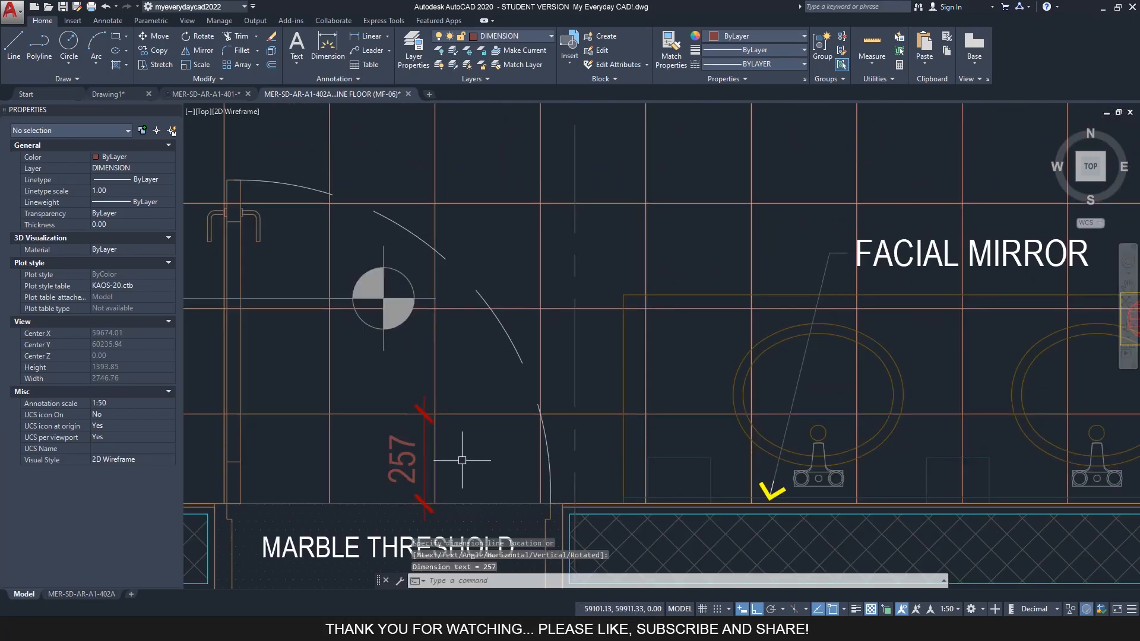
pyautogui.click(416, 457)
# Add a horizontal linear dimension to the cut tile between the left wall finish and the first vertical tile line, below the cubicles.
pyautogui.scroll(-5, 427, 427)
pyautogui.scroll(3, 429, 405)
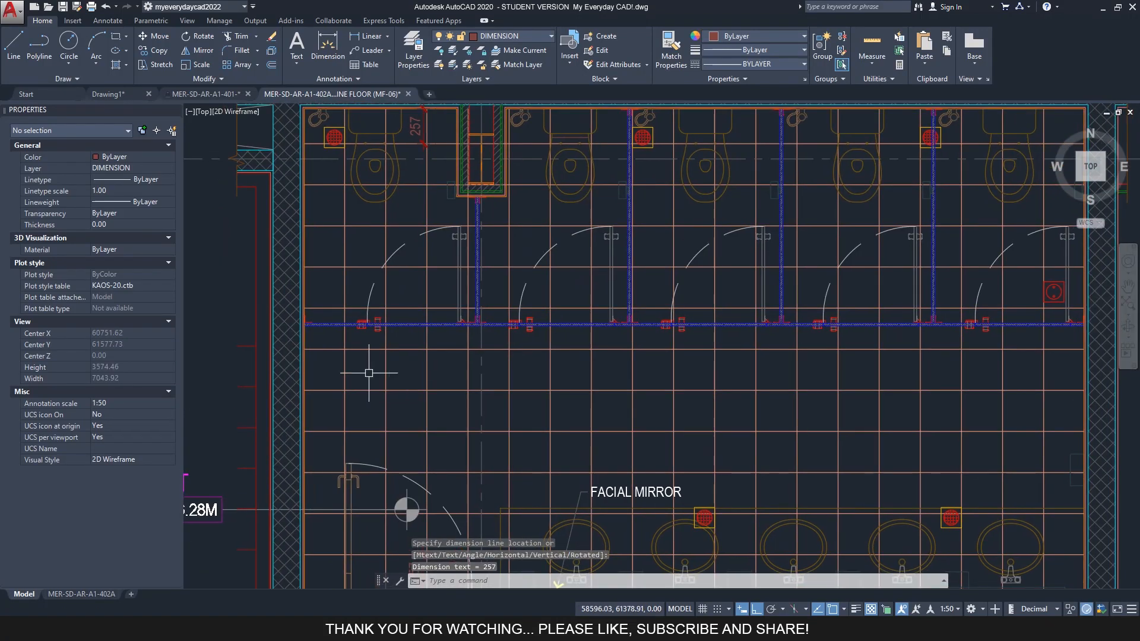
pyautogui.scroll(2, 322, 371)
pyautogui.press('Return')
pyautogui.click(307, 353)
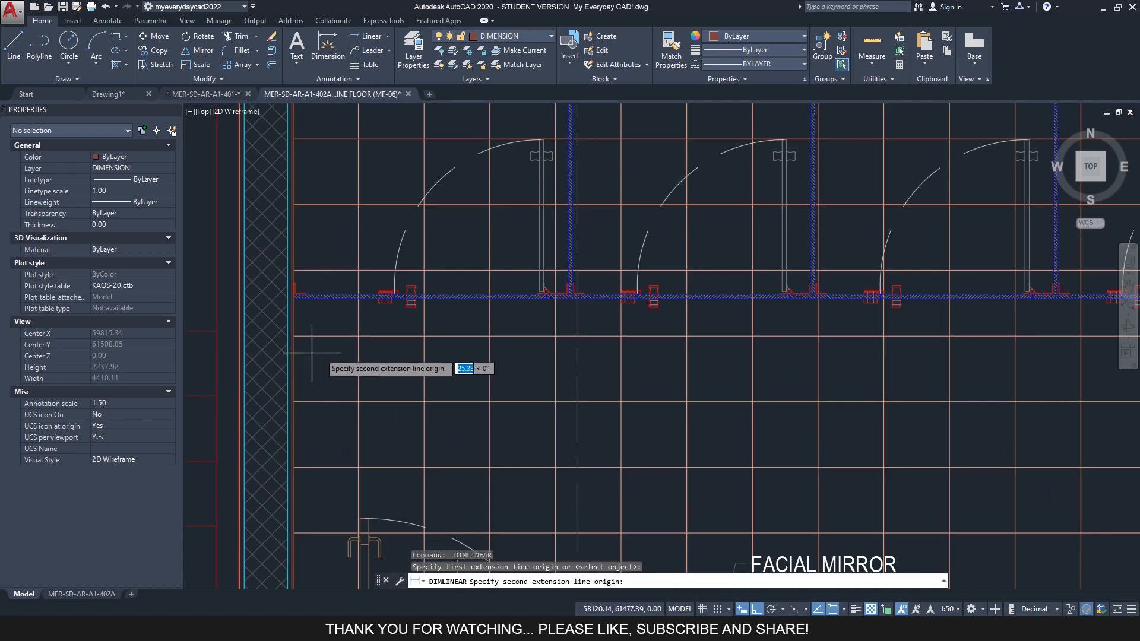
pyautogui.click(358, 352)
pyautogui.click(348, 375)
# Dimension the cut tile at the right wall finish horizontally, aligning its dimension line with the one at the left wall.
pyautogui.scroll(-4, 254, 374)
pyautogui.scroll(3, 641, 370)
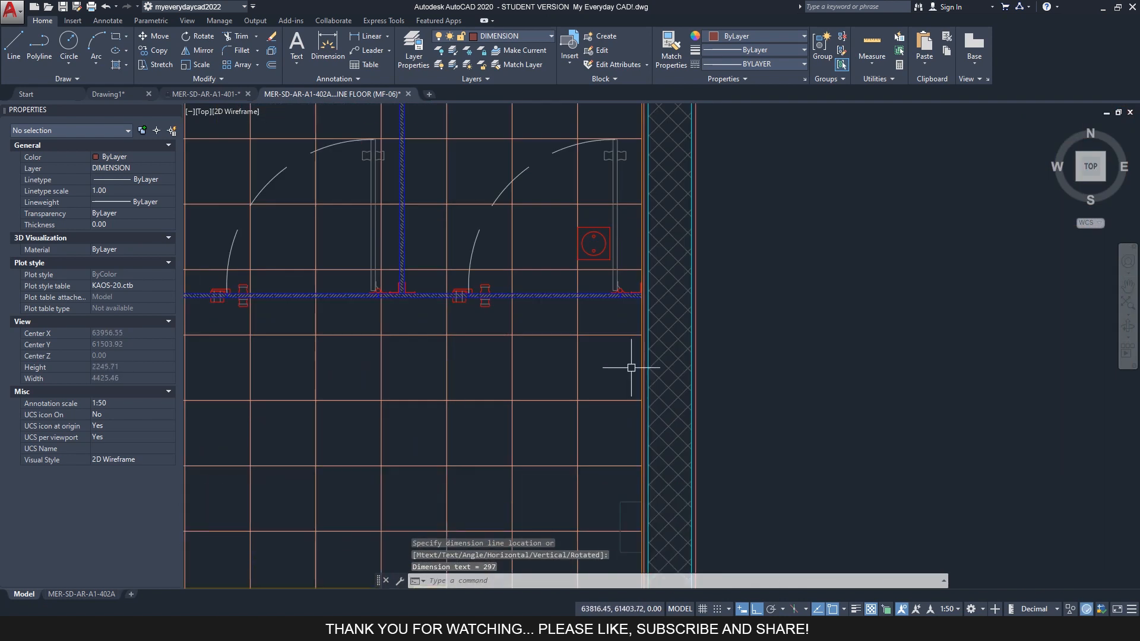
pyautogui.press('Return')
pyautogui.click(641, 370)
pyautogui.click(577, 373)
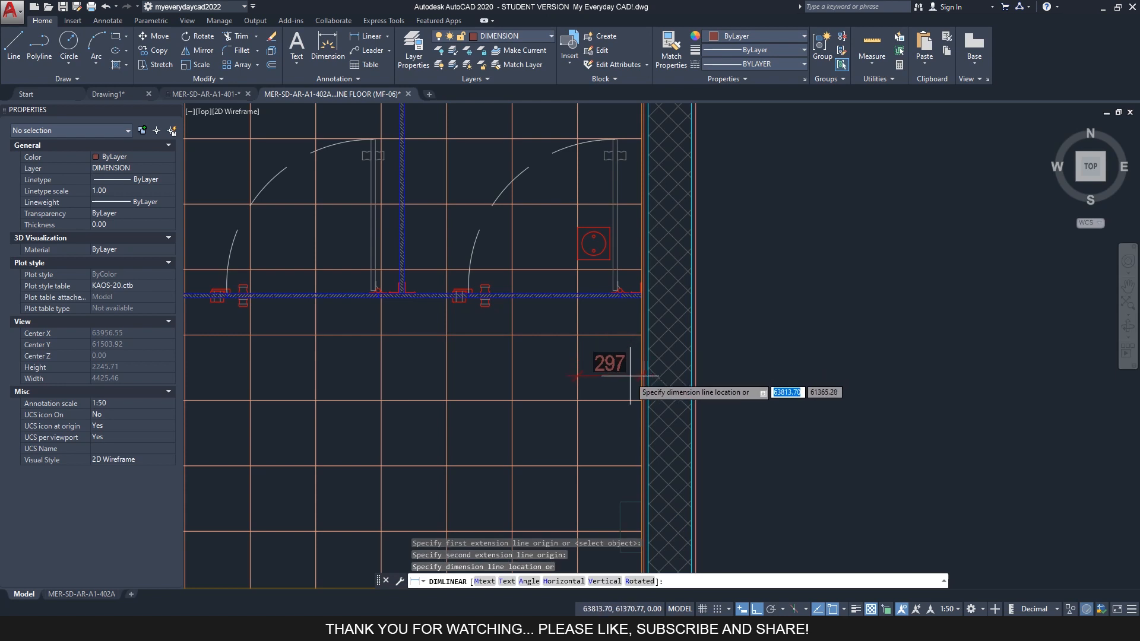
pyautogui.scroll(-4, 631, 374)
pyautogui.scroll(4, 505, 380)
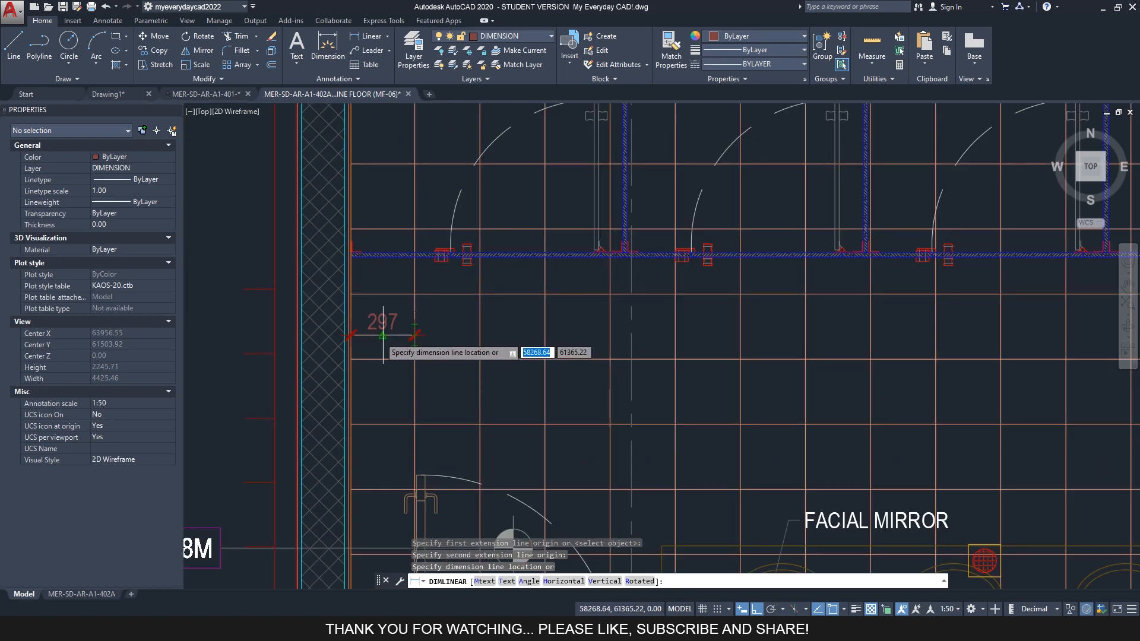
pyautogui.click(383, 336)
pyautogui.scroll(-5, 558, 381)
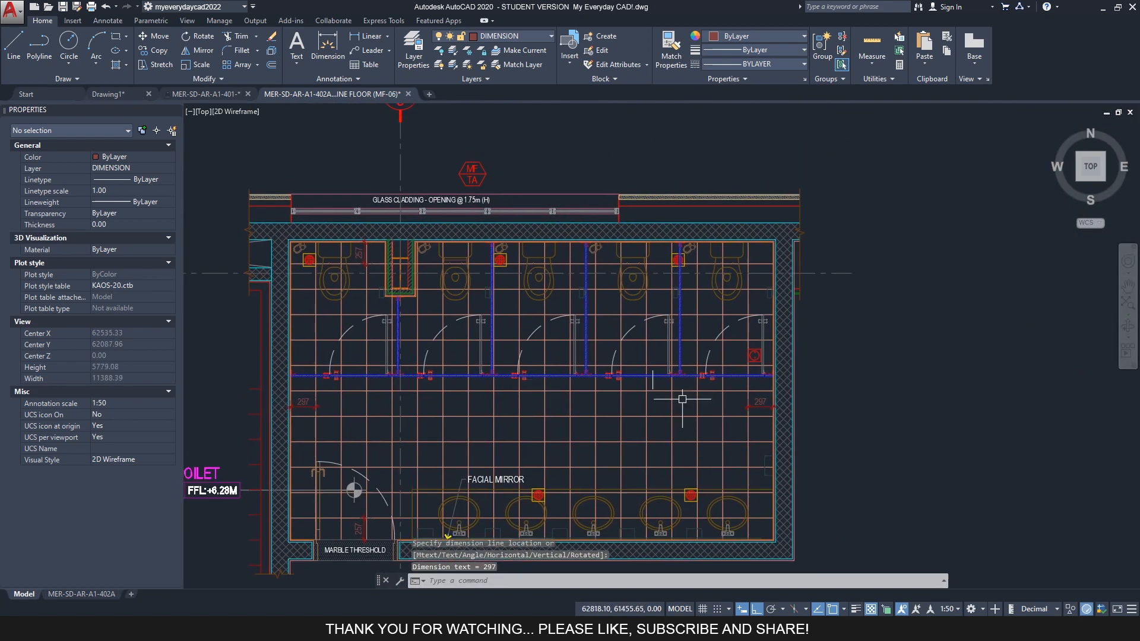
pyautogui.scroll(3, 593, 344)
pyautogui.press('Escape')
pyautogui.press('Escape')
pyautogui.moveTo(592, 324)
pyautogui.mouseDown(button='middle')
pyautogui.moveTo(494, 279)
pyautogui.moveTo(545, 315)
pyautogui.mouseUp(button='middle')
pyautogui.moveTo(523, 355); pyautogui.dragTo(538, 406, button='middle')
pyautogui.scroll(2, 501, 284)
pyautogui.scroll(1, 511, 315)
pyautogui.write('tr')
pyautogui.press('Return')
pyautogui.scroll(2, 520, 302)
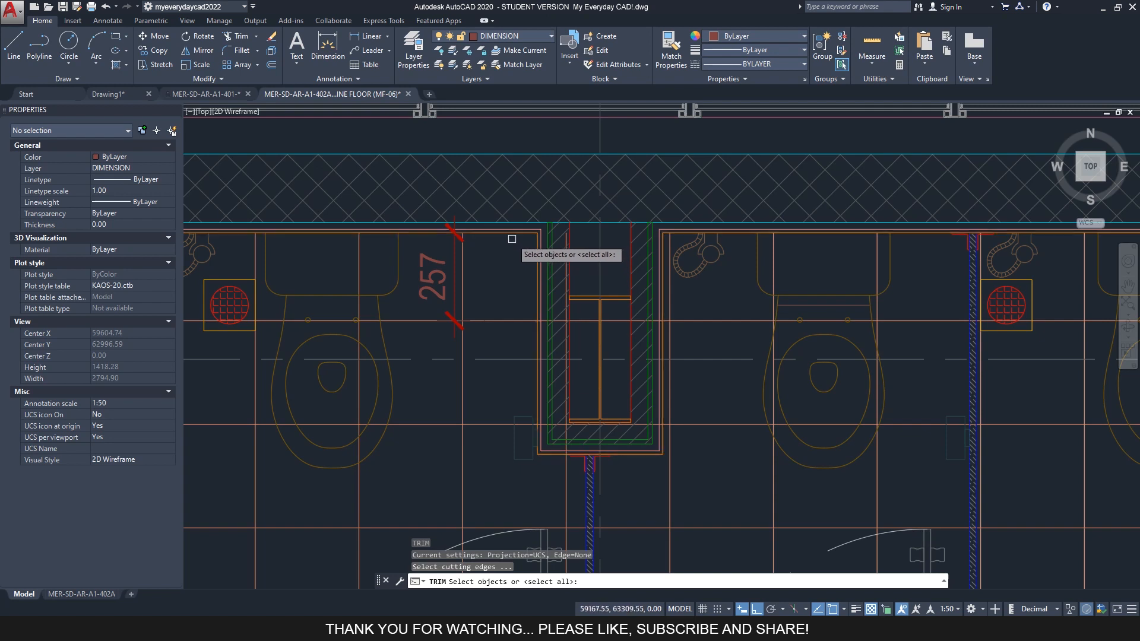
pyautogui.press('Escape')
pyautogui.click(516, 233)
pyautogui.moveTo(492, 329); pyautogui.dragTo(499, 308, button='middle')
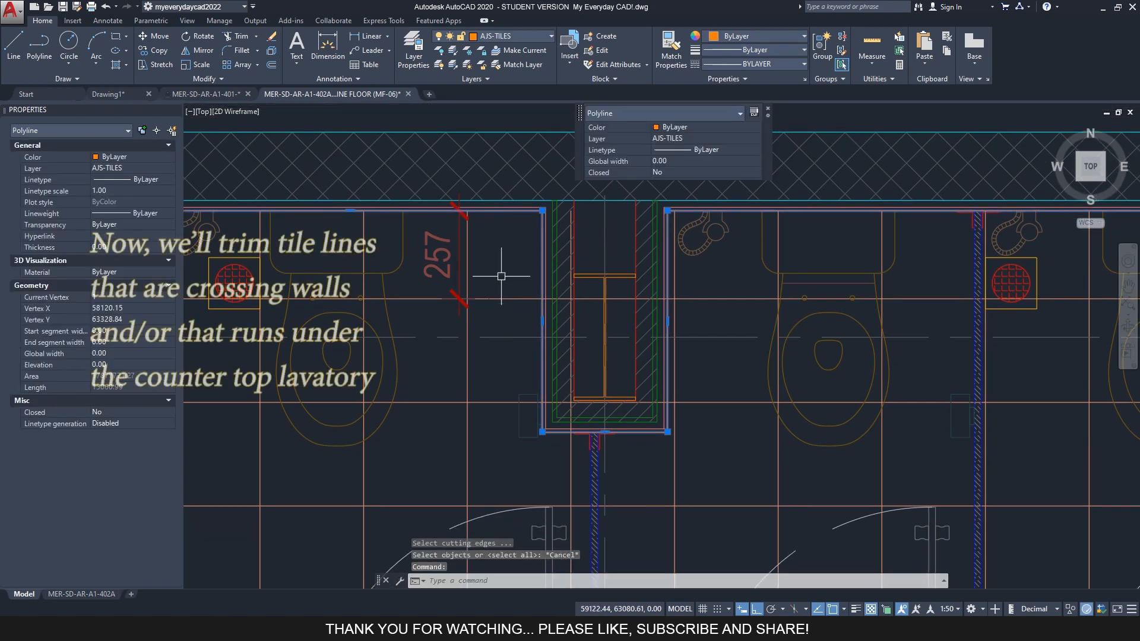
pyautogui.scroll(4, 517, 201)
pyautogui.press('Escape')
pyautogui.press('space')
pyautogui.press('Escape')
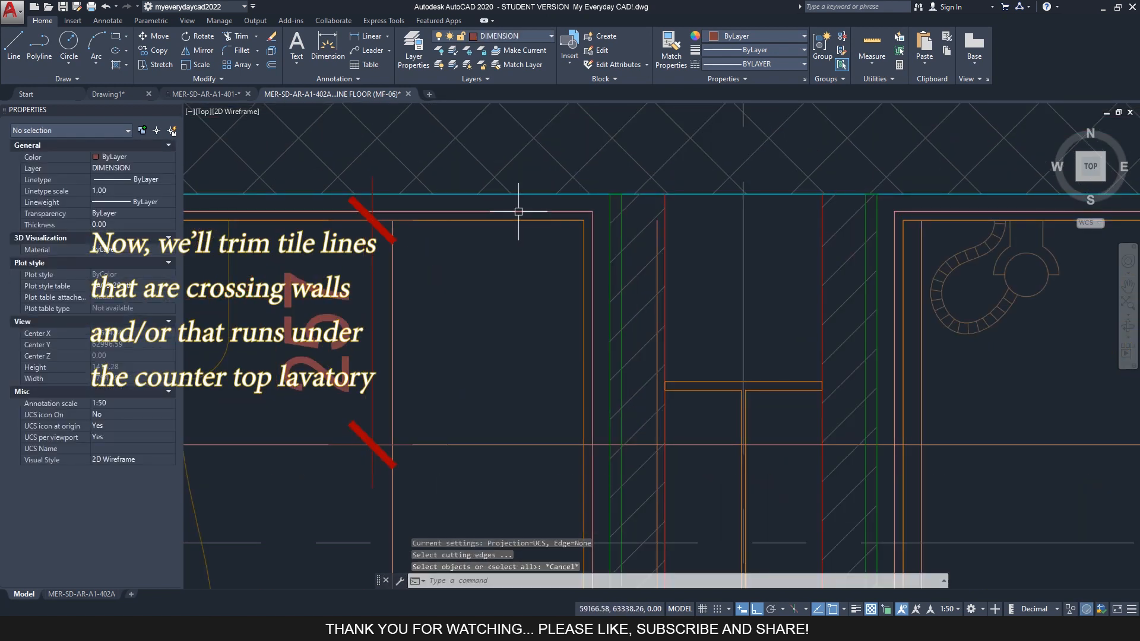
pyautogui.click(518, 212)
pyautogui.click(591, 268)
pyautogui.scroll(-6, 506, 268)
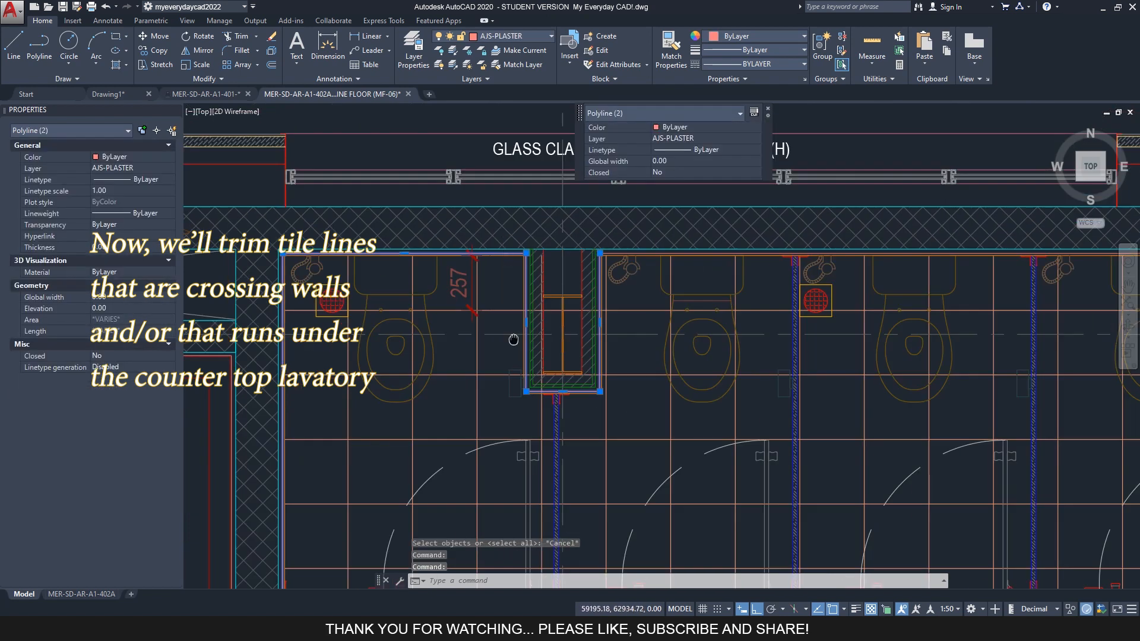
pyautogui.press('Escape')
pyautogui.scroll(2, 505, 311)
pyautogui.moveTo(496, 327); pyautogui.dragTo(491, 296, button='middle')
pyautogui.moveTo(539, 409); pyautogui.dragTo(518, 321, button='middle')
pyautogui.press('Escape')
pyautogui.scroll(-7, 334, 338)
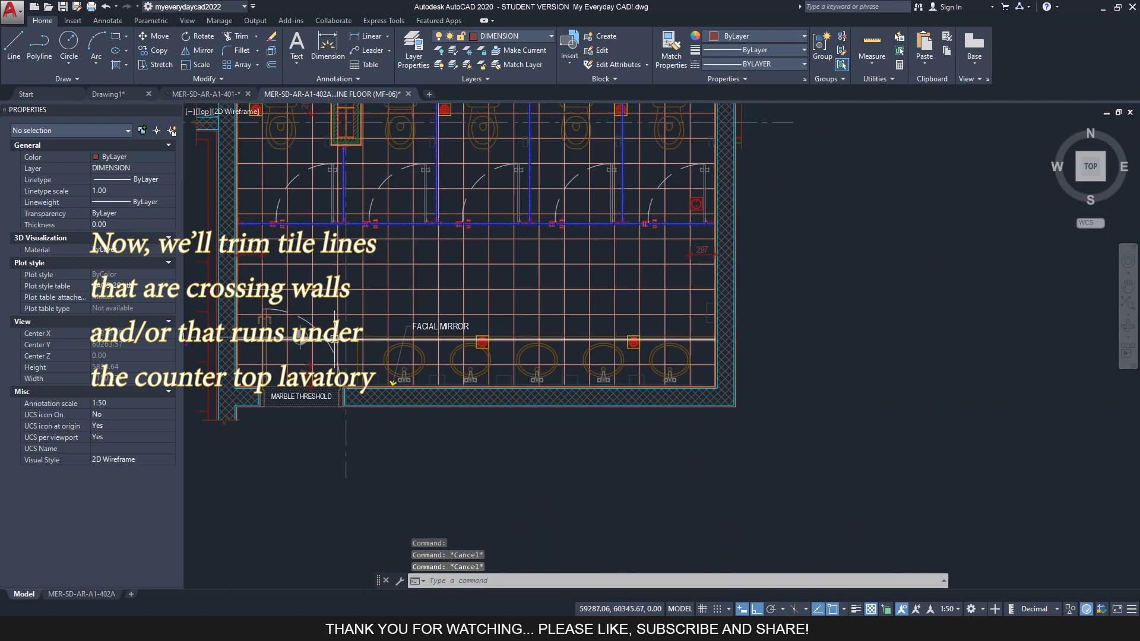
# Trim all tile lines running under the lavatory counter, using the counter outline as the cutting edge.
pyautogui.scroll(4, 334, 338)
pyautogui.write('tr')
pyautogui.press('Return')
pyautogui.click(428, 333)
pyautogui.scroll(-3, 426, 335)
pyautogui.scroll(3, 368, 363)
pyautogui.press('Return')
pyautogui.scroll(4, 300, 344)
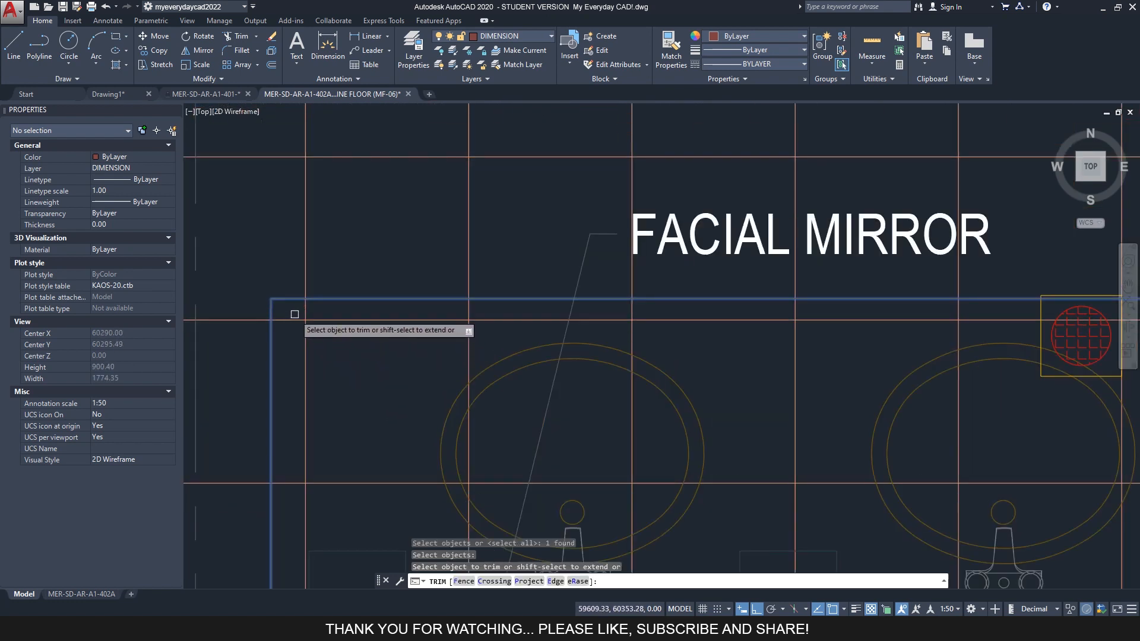
pyautogui.scroll(-8, 296, 341)
pyautogui.click(283, 334)
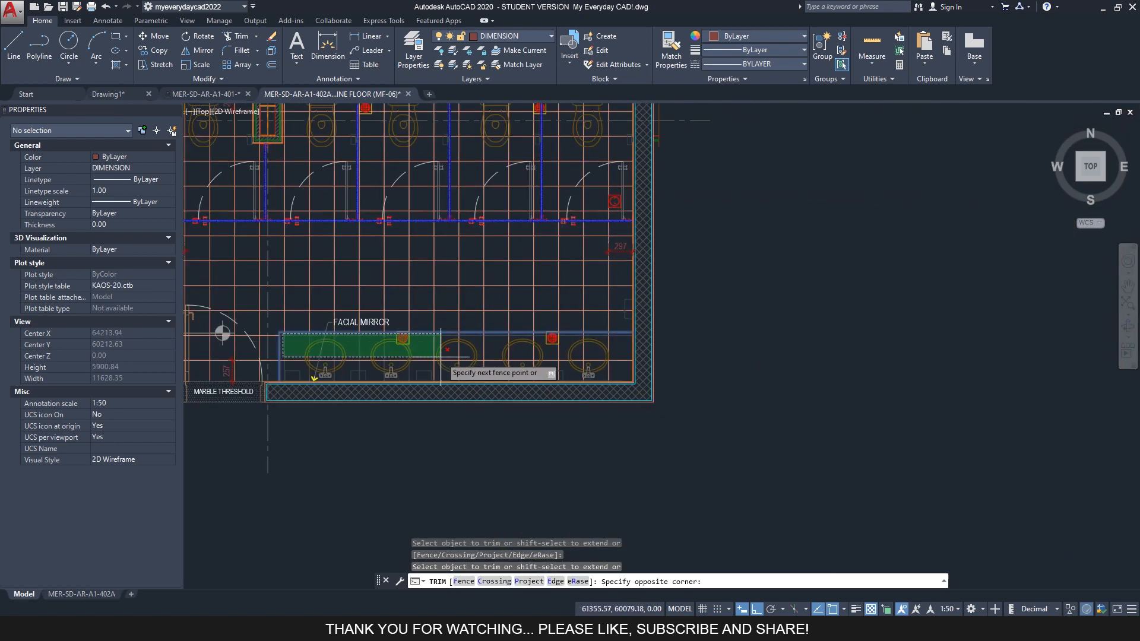
pyautogui.click(625, 371)
pyautogui.moveTo(288, 395)
pyautogui.mouseDown(button='middle')
pyautogui.moveTo(423, 415)
pyautogui.moveTo(395, 459)
pyautogui.mouseUp(button='middle')
pyautogui.press('Escape')
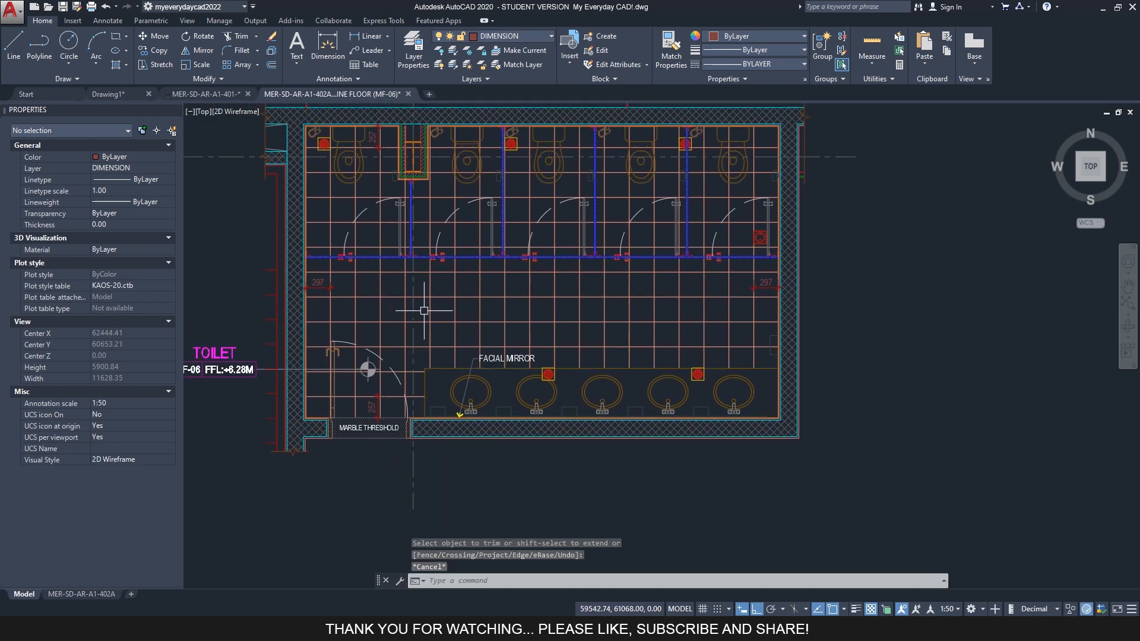
# Trim the horizontal and vertical tile lines crossing the column at the upper wall, using its tile finish outline as the cutting edge.
pyautogui.moveTo(425, 307); pyautogui.dragTo(425, 305, button='middle')
pyautogui.moveTo(384, 235)
pyautogui.mouseDown(button='middle')
pyautogui.moveTo(430, 347)
pyautogui.moveTo(429, 374)
pyautogui.mouseUp(button='middle')
pyautogui.scroll(4, 402, 297)
pyautogui.press('Escape')
pyautogui.moveTo(497, 285); pyautogui.dragTo(494, 312, button='middle')
pyautogui.scroll(2, 522, 275)
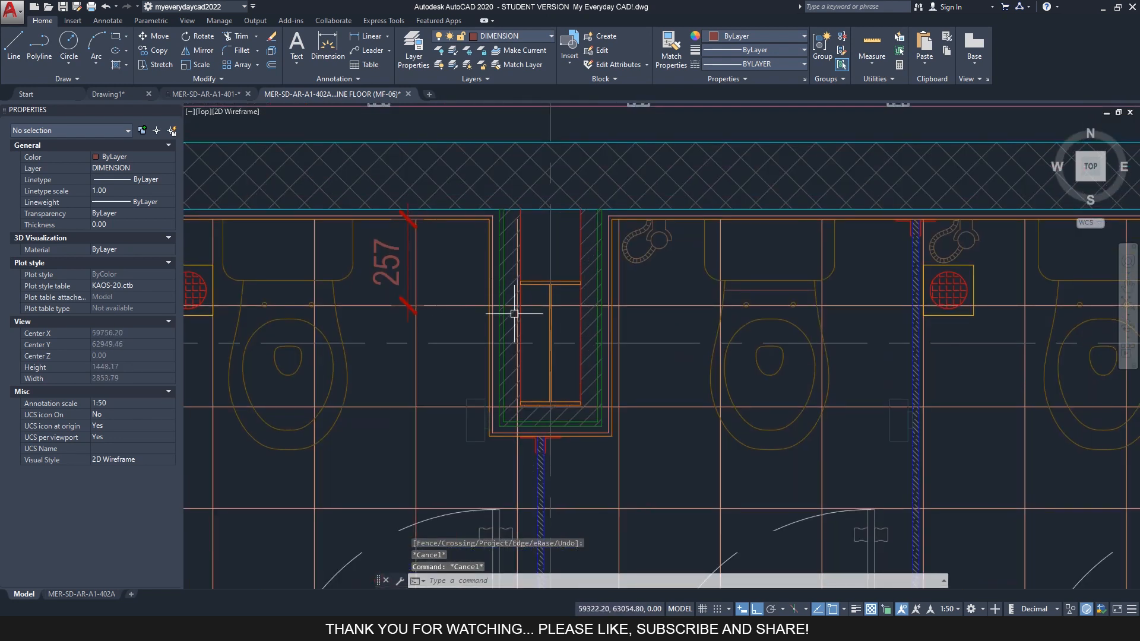
pyautogui.scroll(2, 497, 319)
pyautogui.press('space')
pyautogui.click(485, 321)
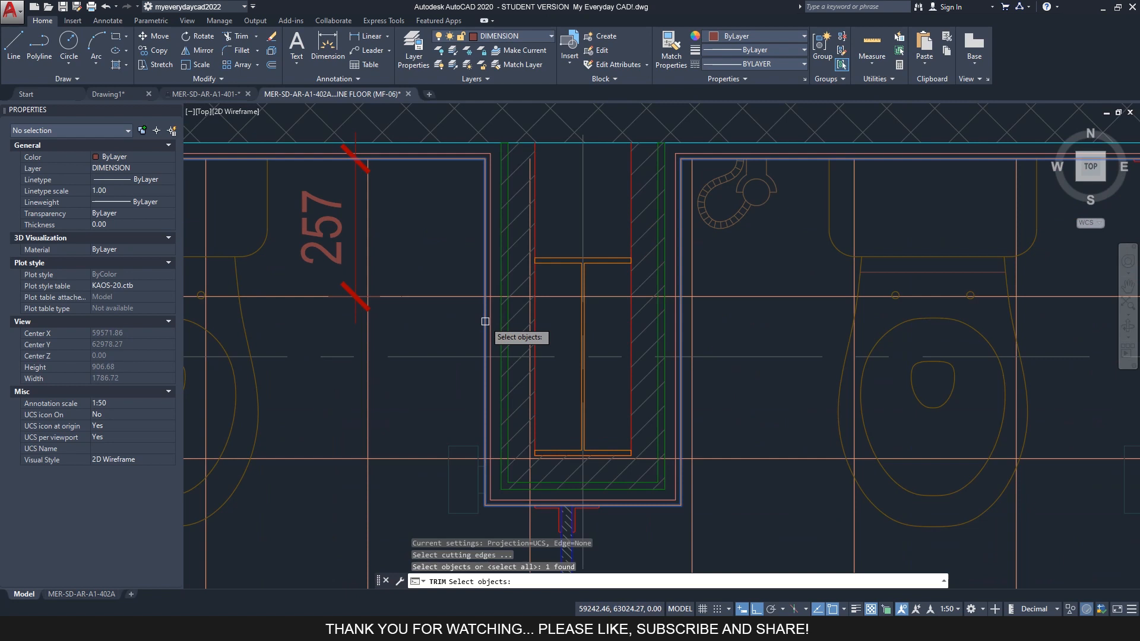
pyautogui.press('space')
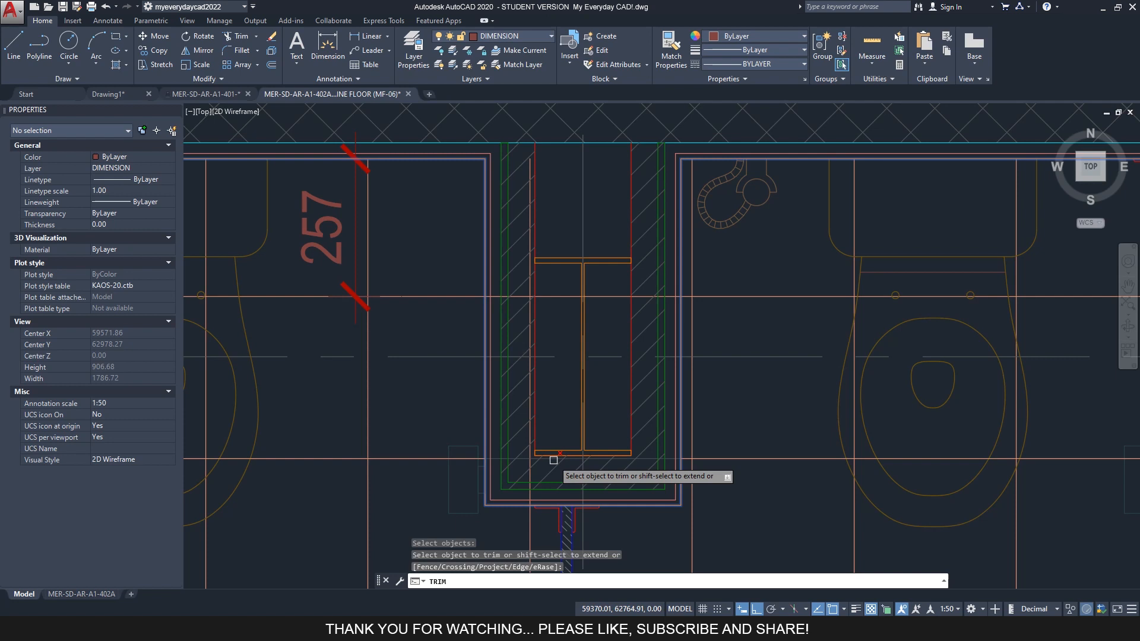
pyautogui.click(560, 297)
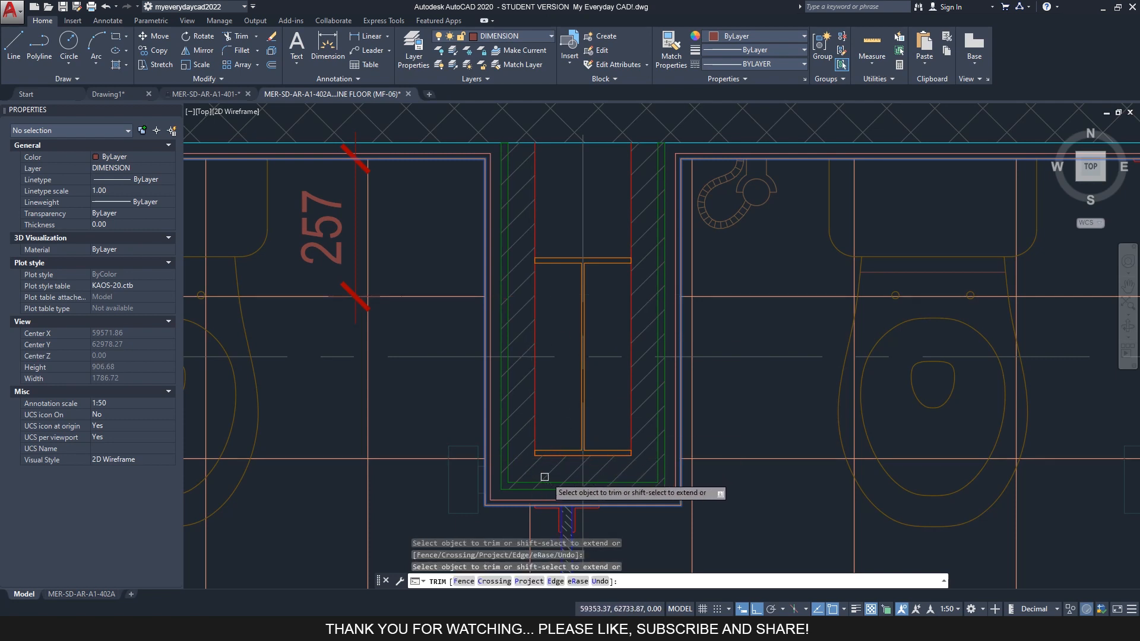
pyautogui.scroll(-5, 552, 291)
pyautogui.press('Escape')
# Examine the trimmed tile grid along the left wall and across the whole toilet plan.
pyautogui.moveTo(411, 344)
pyautogui.mouseDown(button='middle')
pyautogui.moveTo(412, 290)
pyautogui.moveTo(475, 207)
pyautogui.mouseUp(button='middle')
pyautogui.moveTo(444, 323); pyautogui.dragTo(471, 247, button='middle')
pyautogui.moveTo(452, 382); pyautogui.dragTo(450, 352, button='middle')
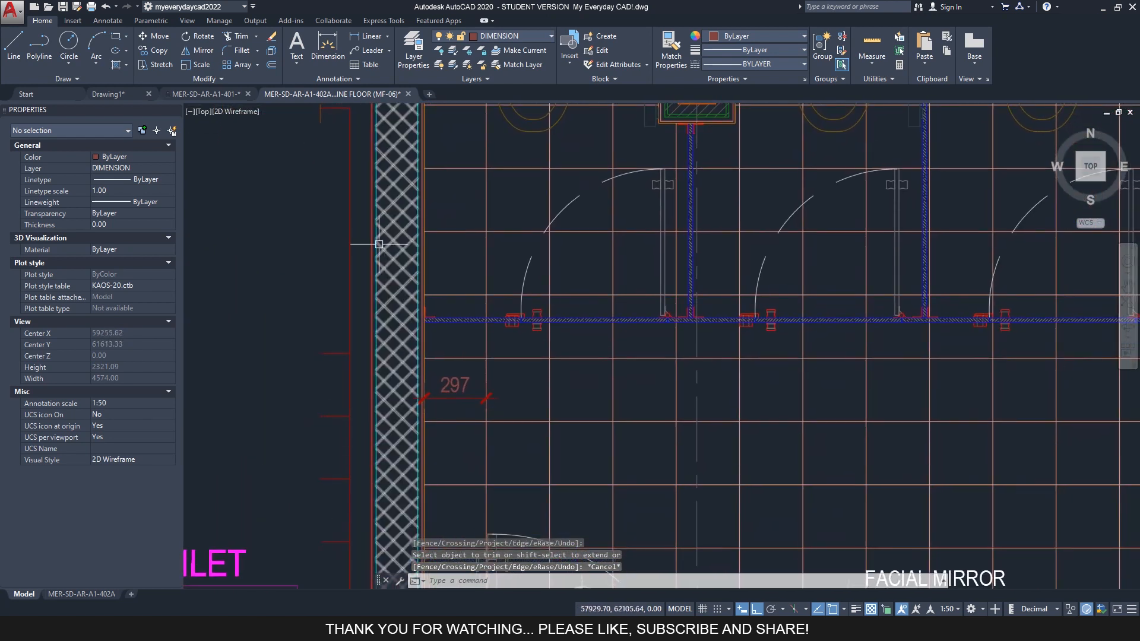
pyautogui.scroll(6, 379, 244)
pyautogui.scroll(-8, 440, 257)
pyautogui.moveTo(478, 241); pyautogui.dragTo(482, 276, button='middle')
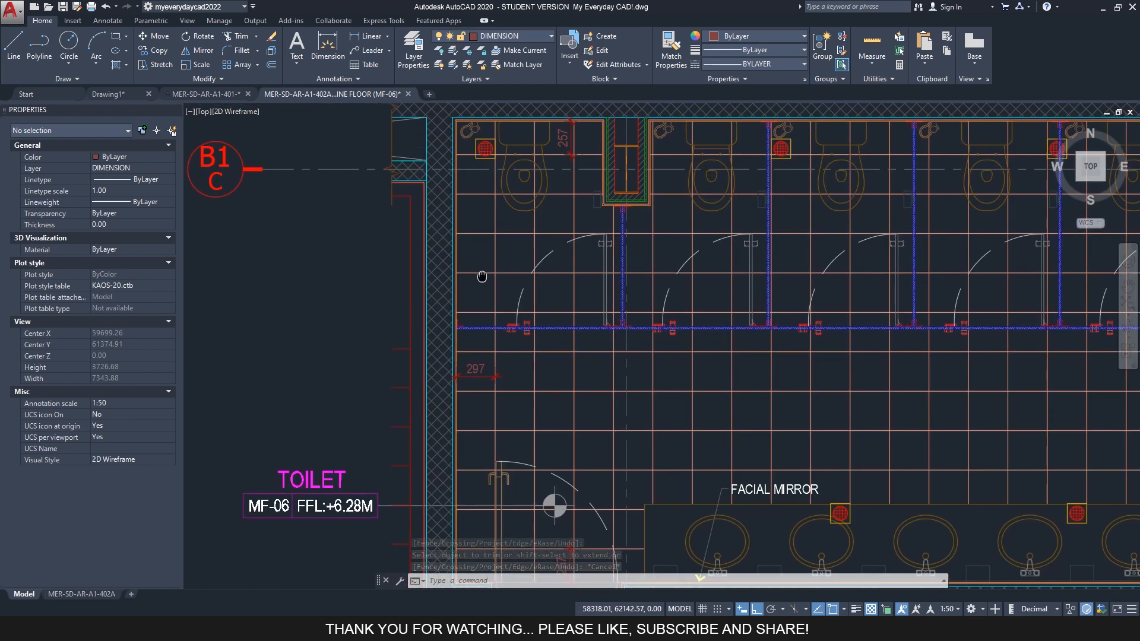
pyautogui.scroll(2, 482, 264)
pyautogui.scroll(-4, 518, 256)
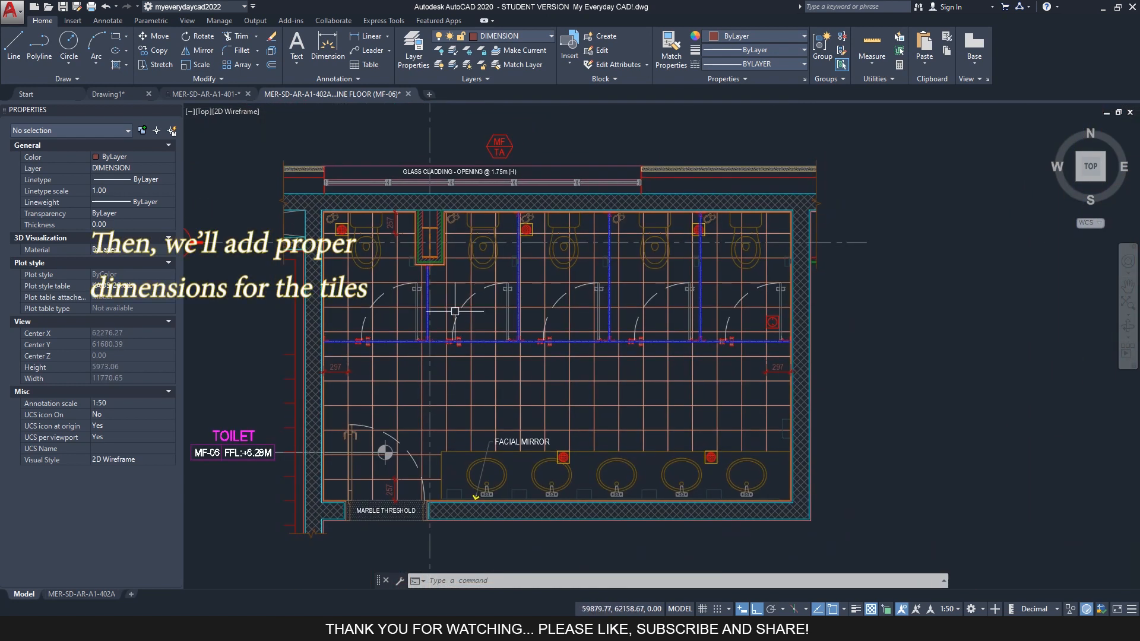
pyautogui.scroll(2, 468, 316)
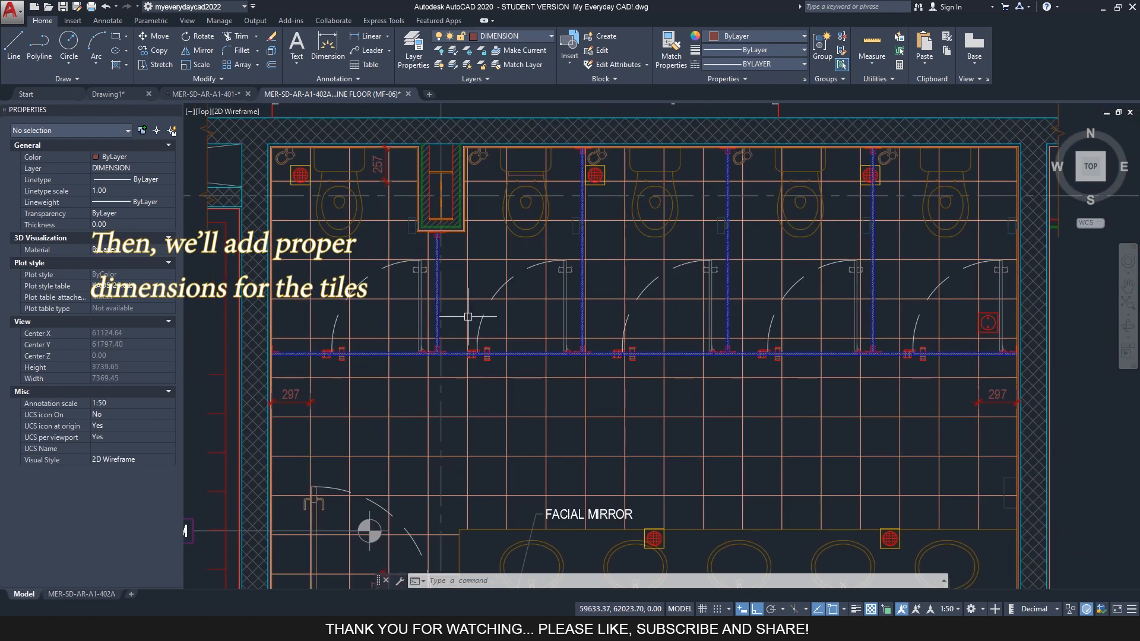
# Add a horizontal linear dimension across the full tiles, between the two cut-tile dimensions at the left and right walls.
pyautogui.moveTo(469, 375)
pyautogui.mouseDown(button='middle')
pyautogui.moveTo(471, 329)
pyautogui.moveTo(522, 352)
pyautogui.mouseUp(button='middle')
pyautogui.press('Escape')
pyautogui.press('Escape')
pyautogui.write('DIMLI')
pyautogui.press('Return')
pyautogui.click(305, 351)
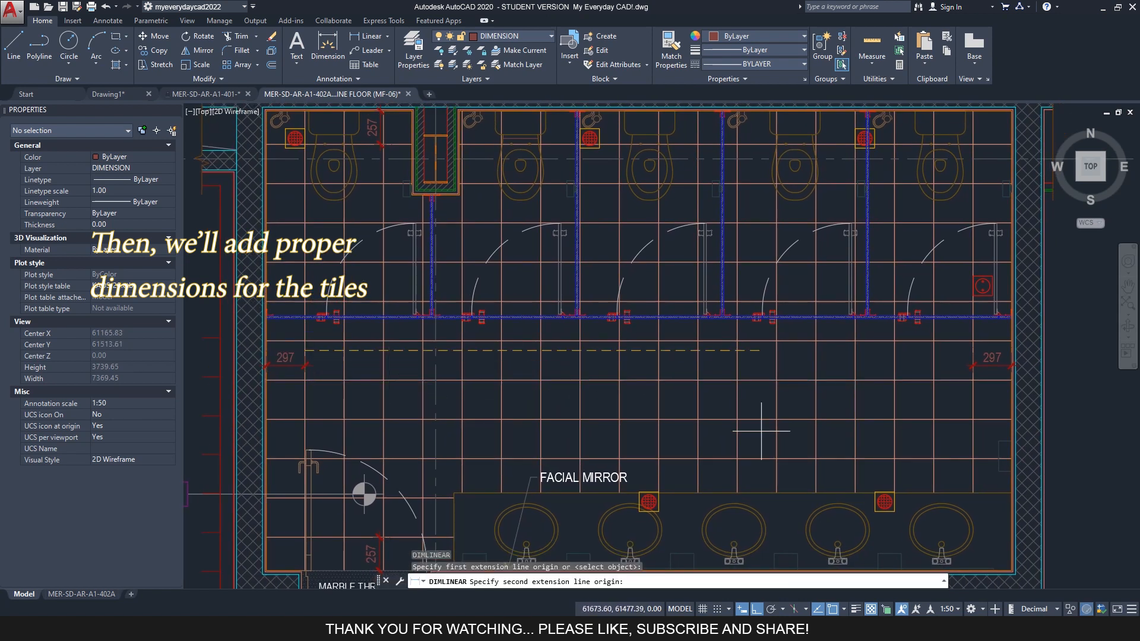
pyautogui.click(966, 365)
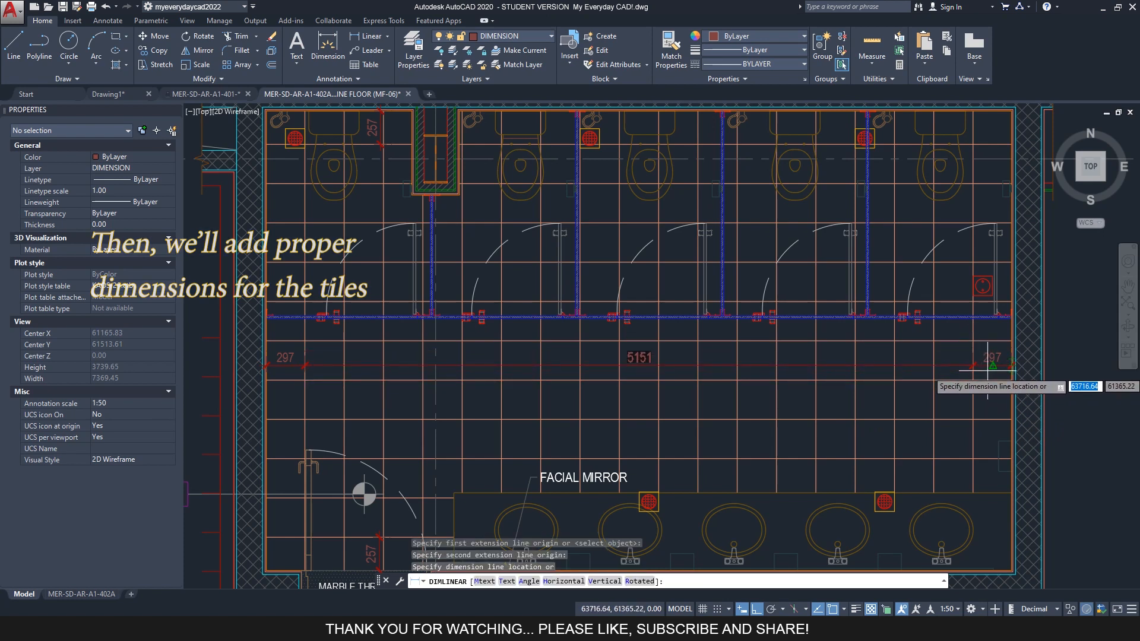
pyautogui.click(987, 369)
pyautogui.moveTo(565, 407); pyautogui.dragTo(560, 409, button='middle')
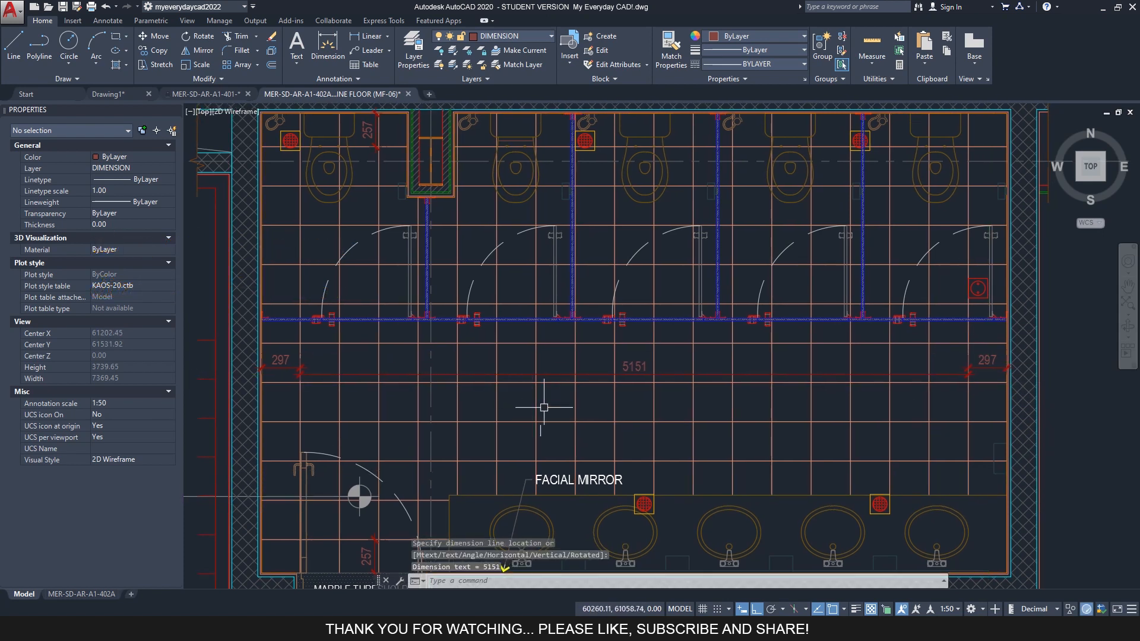
# Stretch the dimension line of the full-tile dimension to align it with the cut-tile dimension at the right wall.
pyautogui.click(942, 374)
pyautogui.click(968, 374)
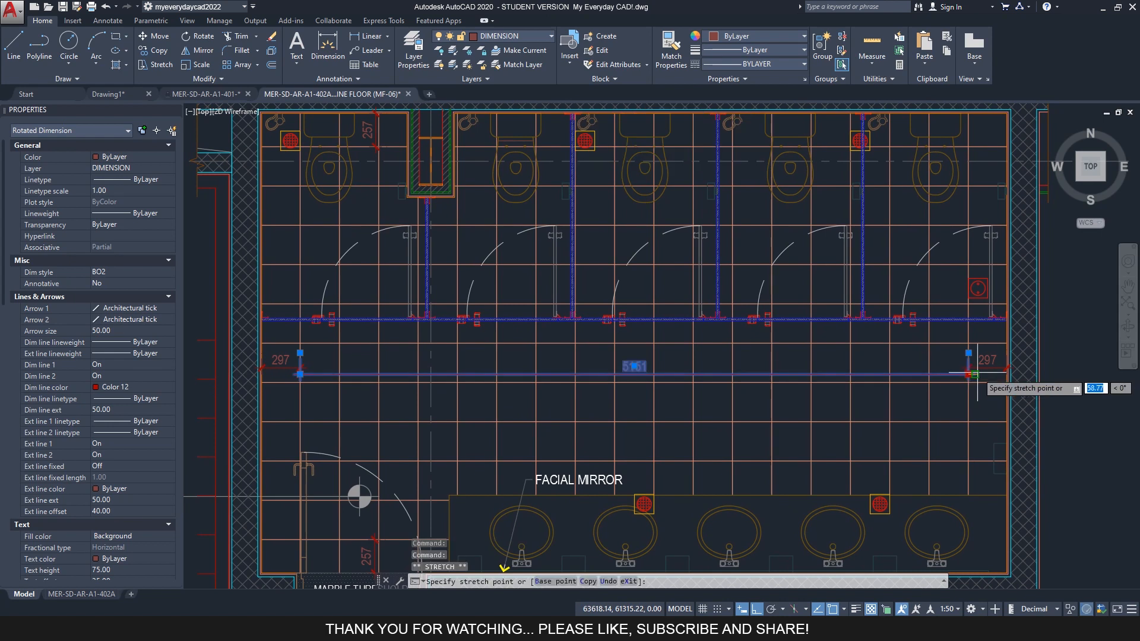
pyautogui.press('Escape')
pyautogui.press('Escape')
pyautogui.moveTo(460, 362)
pyautogui.mouseDown(button='middle')
pyautogui.moveTo(483, 371)
pyautogui.moveTo(469, 372)
pyautogui.mouseUp(button='middle')
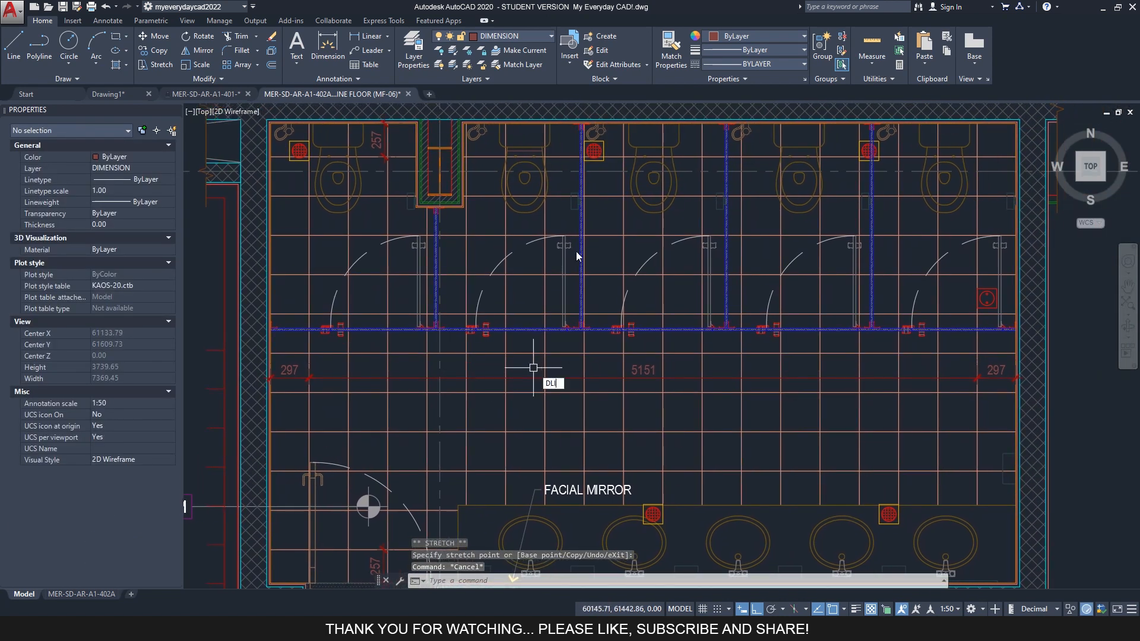
pyautogui.write('DLI')
pyautogui.press('Return')
pyautogui.moveTo(478, 188); pyautogui.dragTo(588, 178, button='middle')
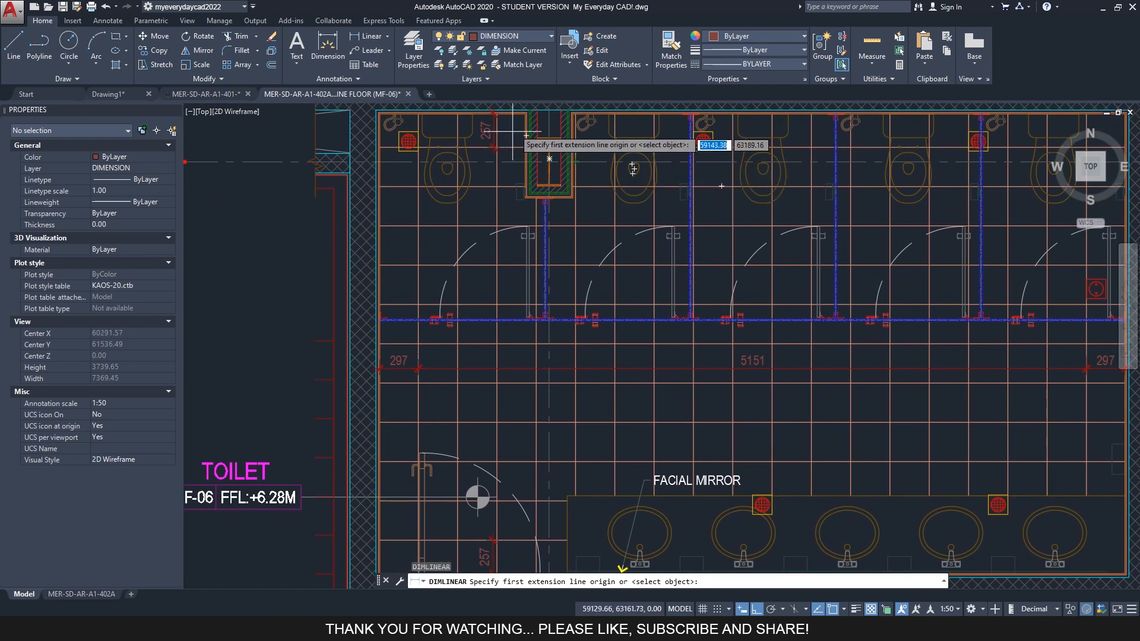
pyautogui.scroll(4, 512, 132)
pyautogui.press('Escape')
# Move the dimension line of the upper cut-tile dimension to the right, closer to the column.
pyautogui.click(469, 138)
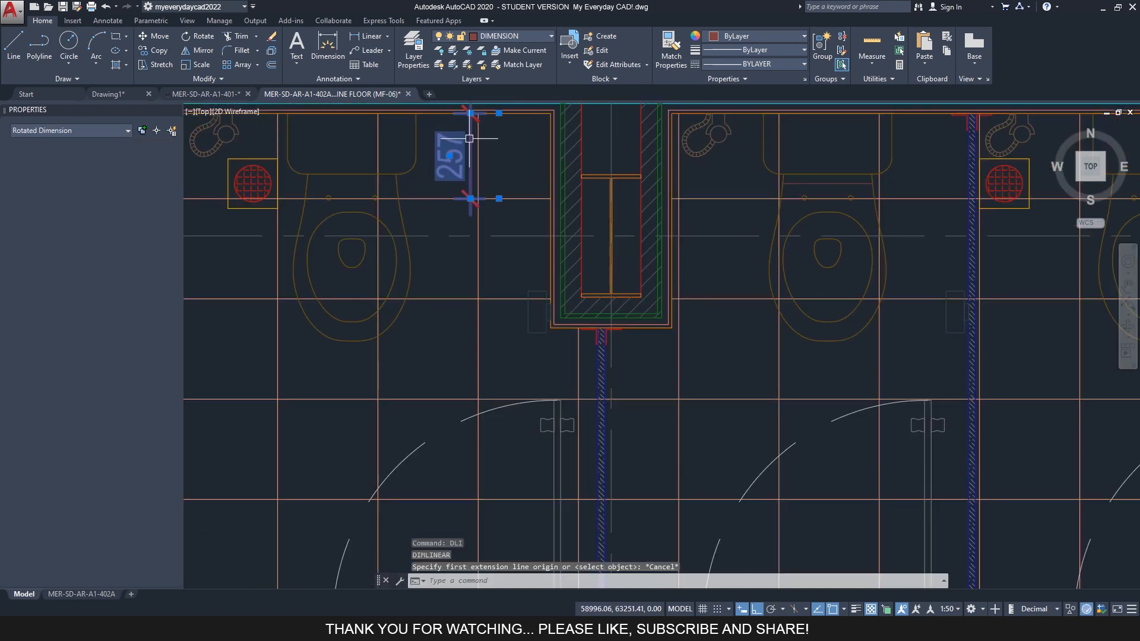
pyautogui.click(470, 198)
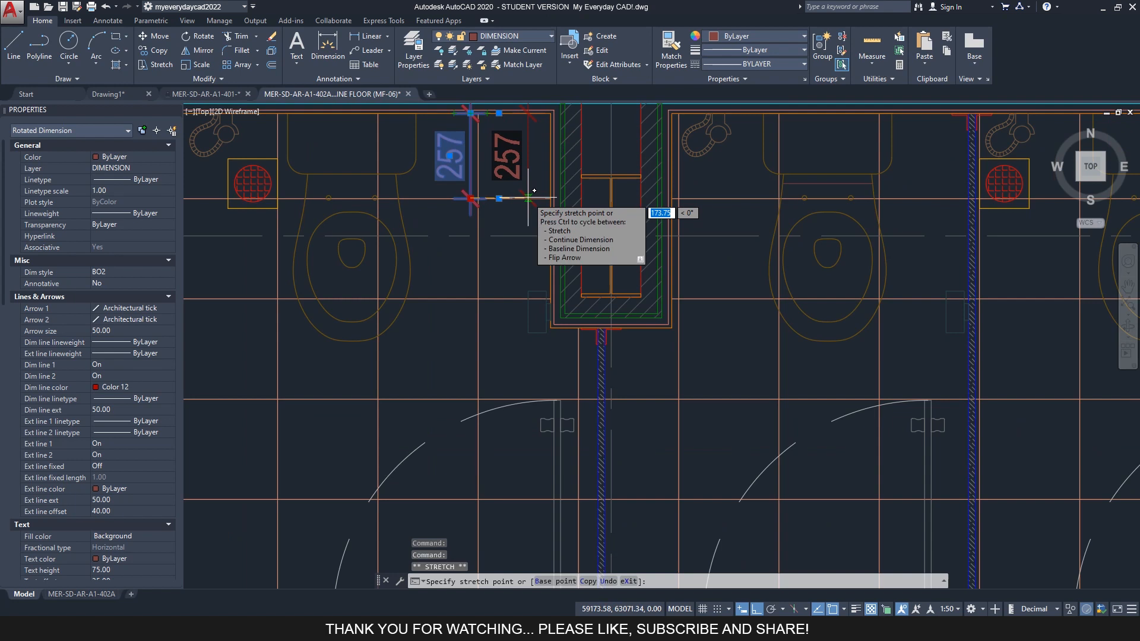
pyautogui.press('Escape')
pyautogui.press('Escape')
pyautogui.moveTo(509, 241); pyautogui.dragTo(509, 187, button='middle')
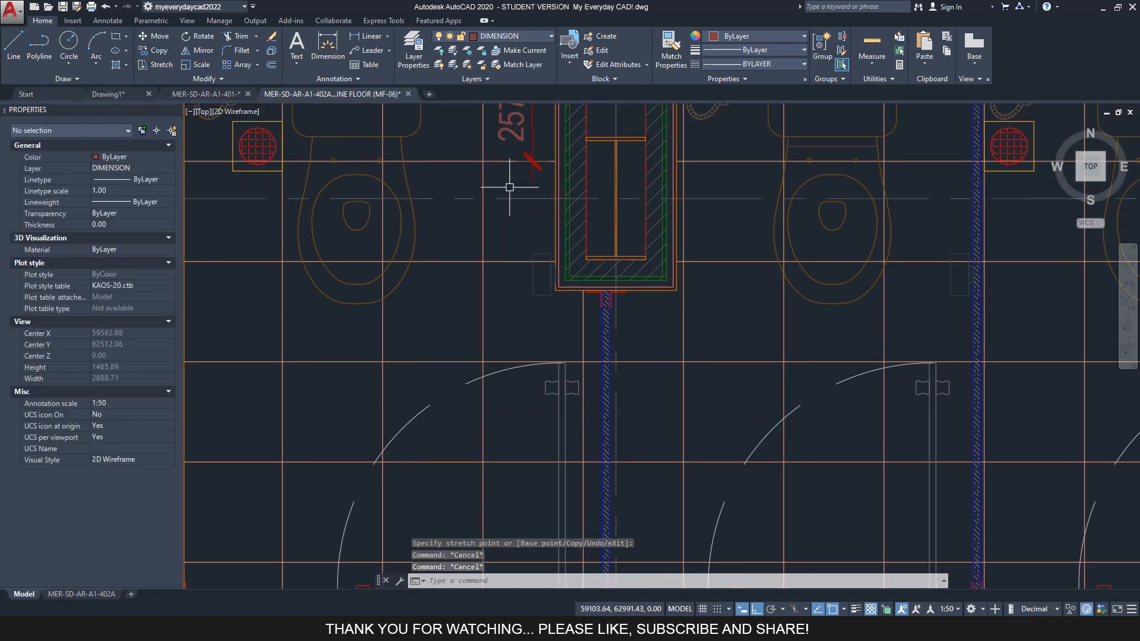
# Add a continued dimension from the upper cut-tile dimension down across the full tiles to the last tile line above the marble threshold.
pyautogui.write('DIMCO')
pyautogui.press('space')
pyautogui.press('space')
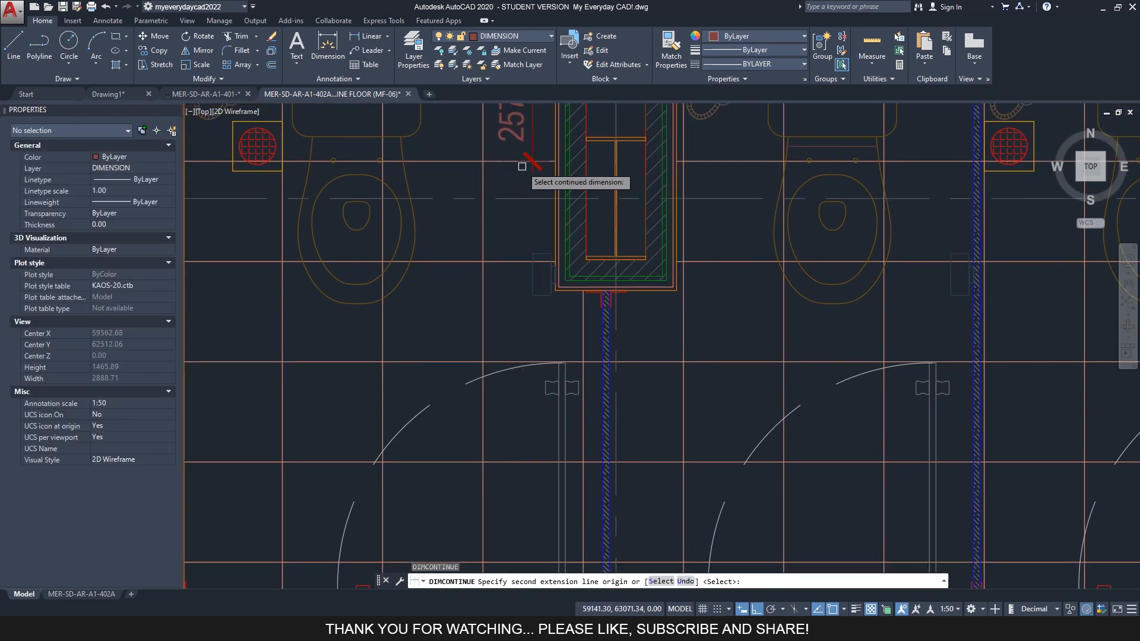
pyautogui.click(524, 160)
pyautogui.scroll(-6, 525, 161)
pyautogui.moveTo(541, 399); pyautogui.dragTo(527, 283, button='middle')
pyautogui.scroll(6, 516, 322)
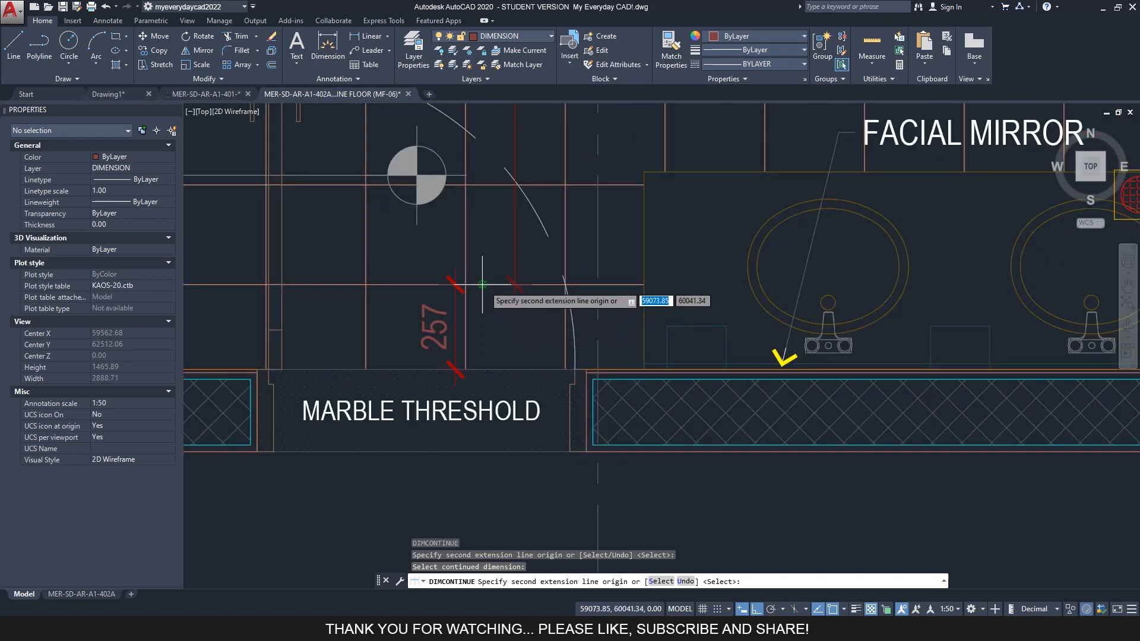
pyautogui.press('Escape')
# Stretch the dimension line of the lower cut-tile dimension to align it with the vertical full-tile dimension.
pyautogui.click(457, 307)
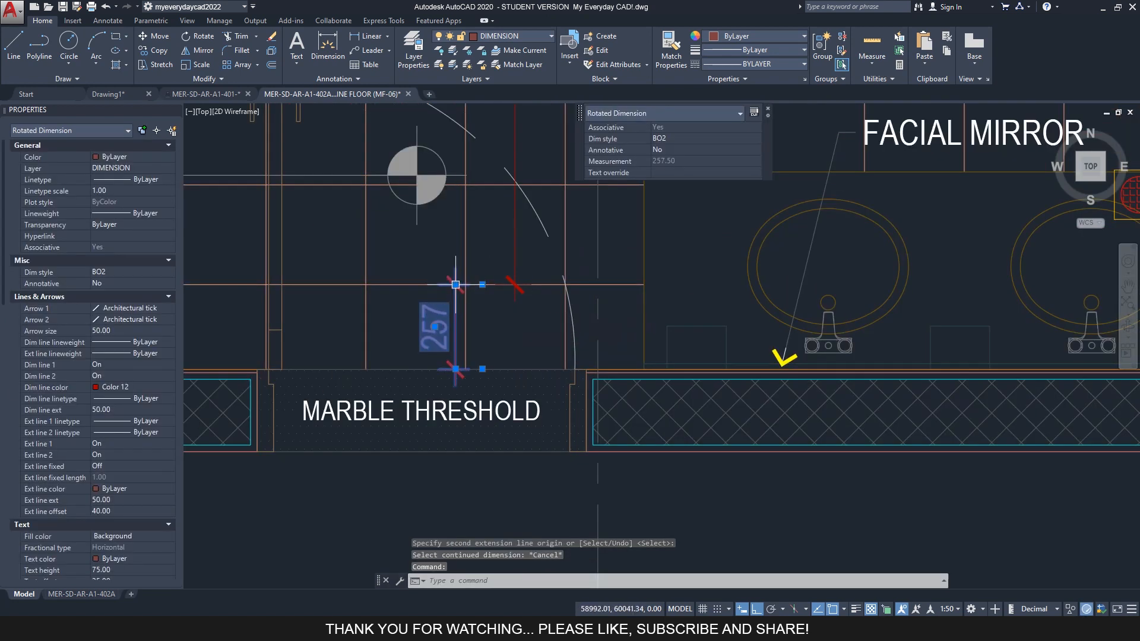
pyautogui.click(456, 284)
pyautogui.press('Escape')
pyautogui.press('Escape')
# Examine the vertical full-tile dimension and its aligned cut-tile dimensions within the whole toilet plan.
pyautogui.scroll(-4, 412, 394)
pyautogui.moveTo(412, 394); pyautogui.dragTo(455, 519, button='middle')
pyautogui.click(607, 390)
pyautogui.press('Escape')
pyautogui.click(375, 374)
pyautogui.moveTo(542, 437); pyautogui.dragTo(520, 400, button='middle')
pyautogui.scroll(-2, 472, 392)
pyautogui.scroll(2, 465, 390)
pyautogui.scroll(-2, 469, 389)
pyautogui.scroll(2, 485, 387)
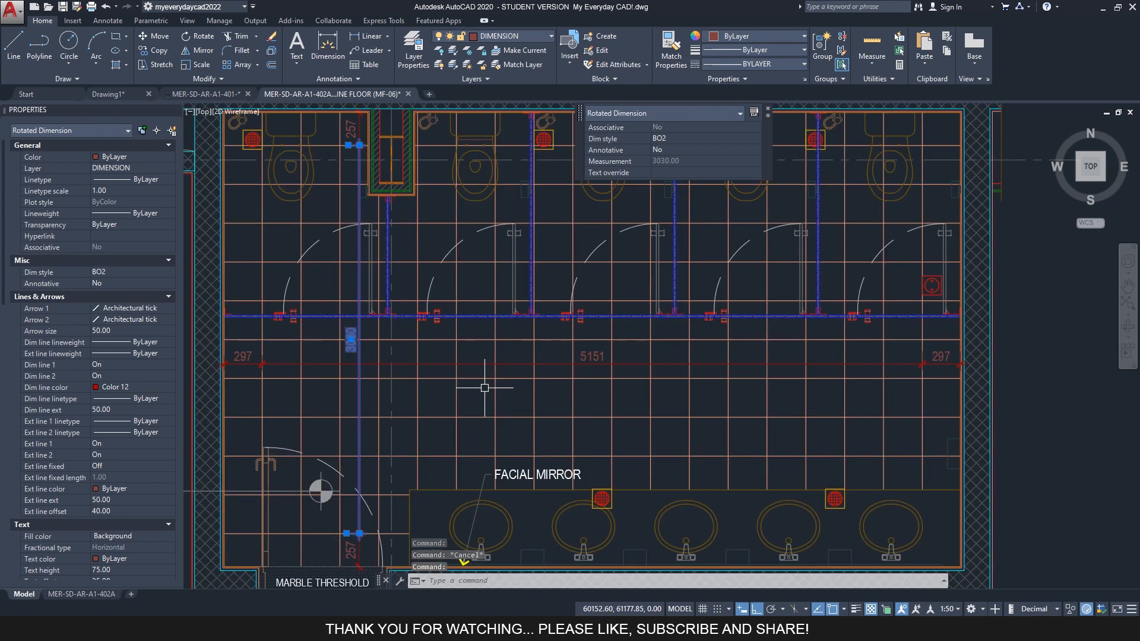
pyautogui.press('Escape')
pyautogui.scroll(-2, 486, 381)
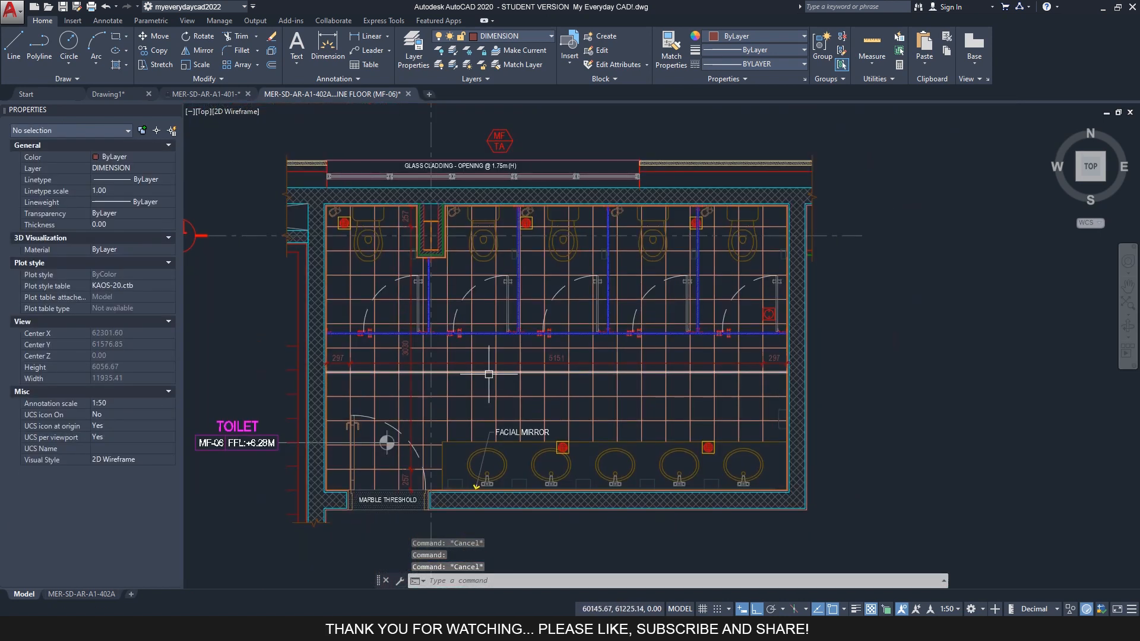
pyautogui.press('Escape')
pyautogui.moveTo(528, 369); pyautogui.dragTo(517, 359, button='middle')
pyautogui.scroll(2, 503, 359)
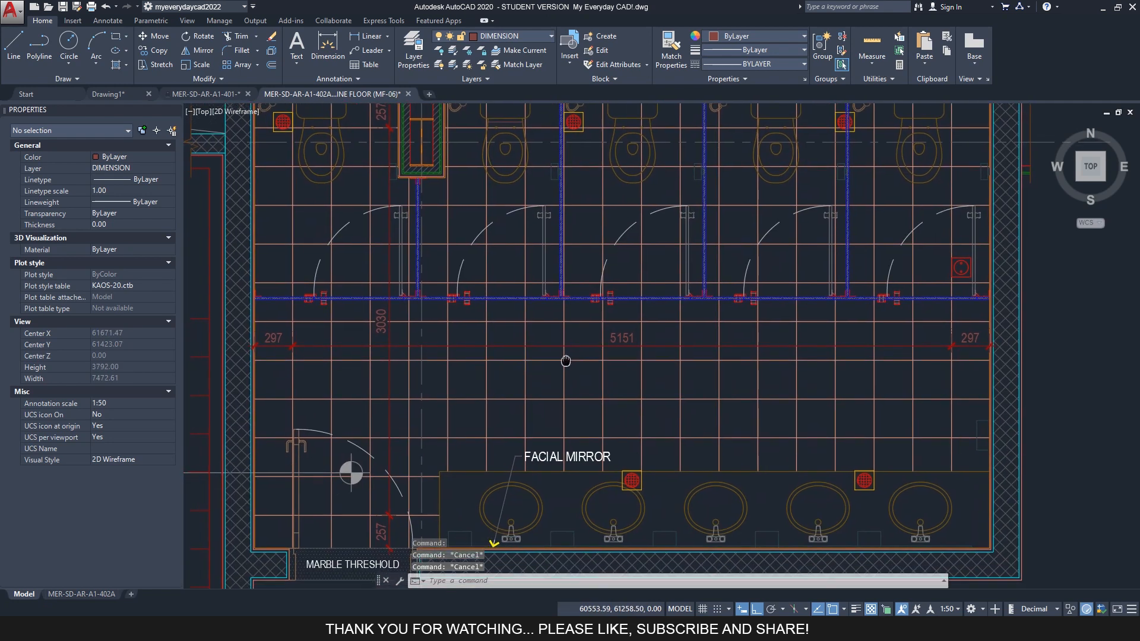
# Examine the horizontal full-tile dimension and its properties between the left and right cut-tile dimensions.
pyautogui.click(621, 336)
pyautogui.press('Escape')
pyautogui.click(632, 334)
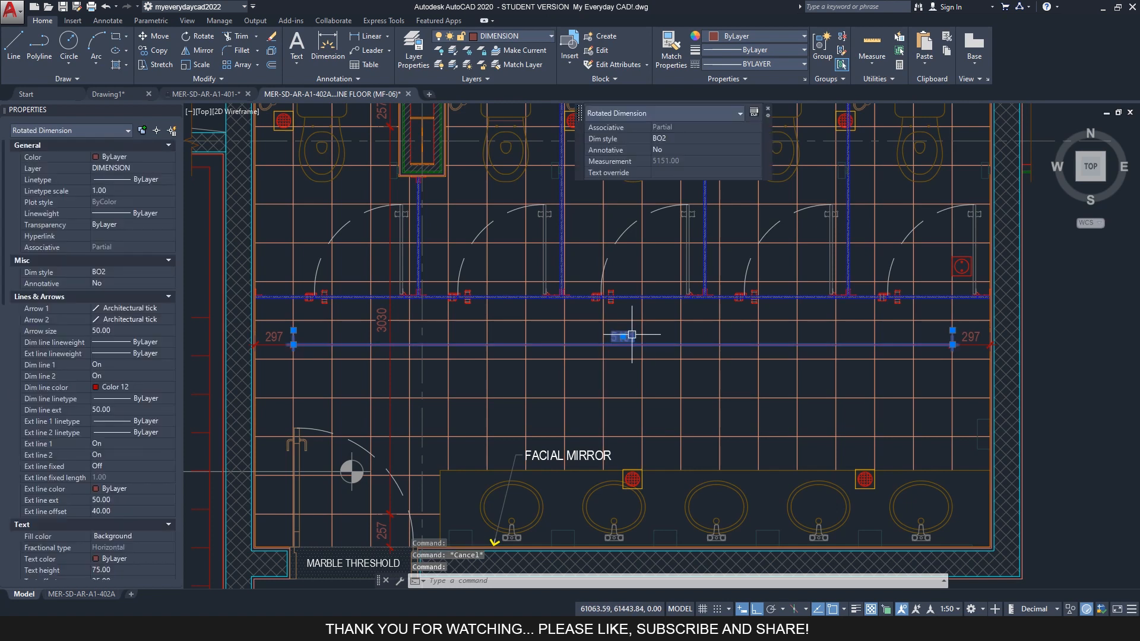
pyautogui.press('Escape')
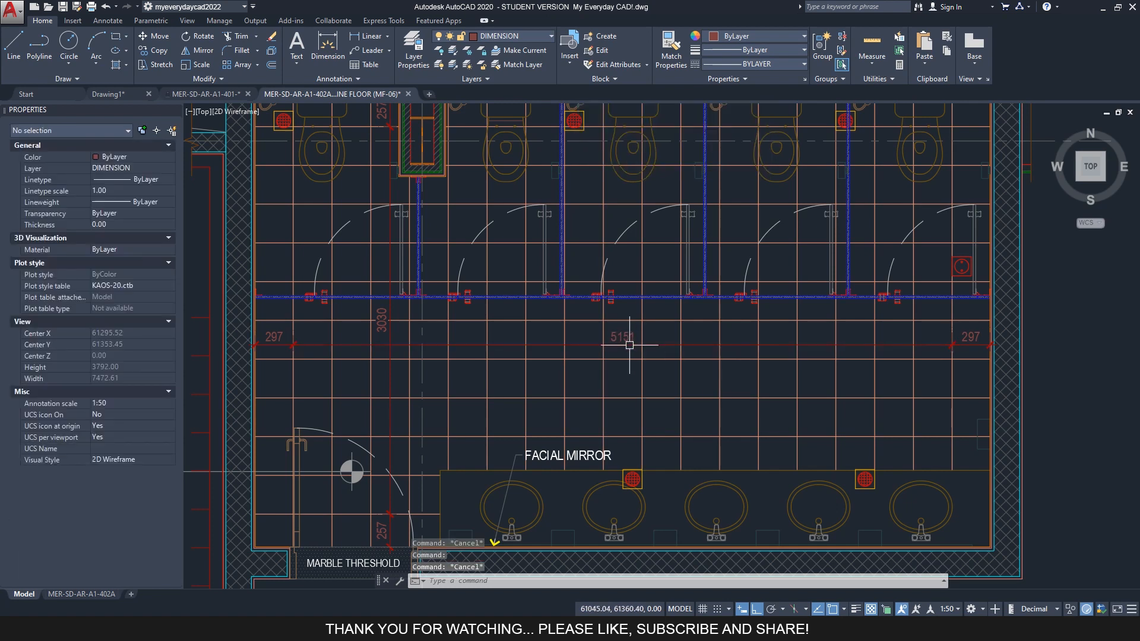
pyautogui.click(622, 338)
pyautogui.moveTo(593, 381); pyautogui.dragTo(553, 392, button='middle')
pyautogui.press('Escape')
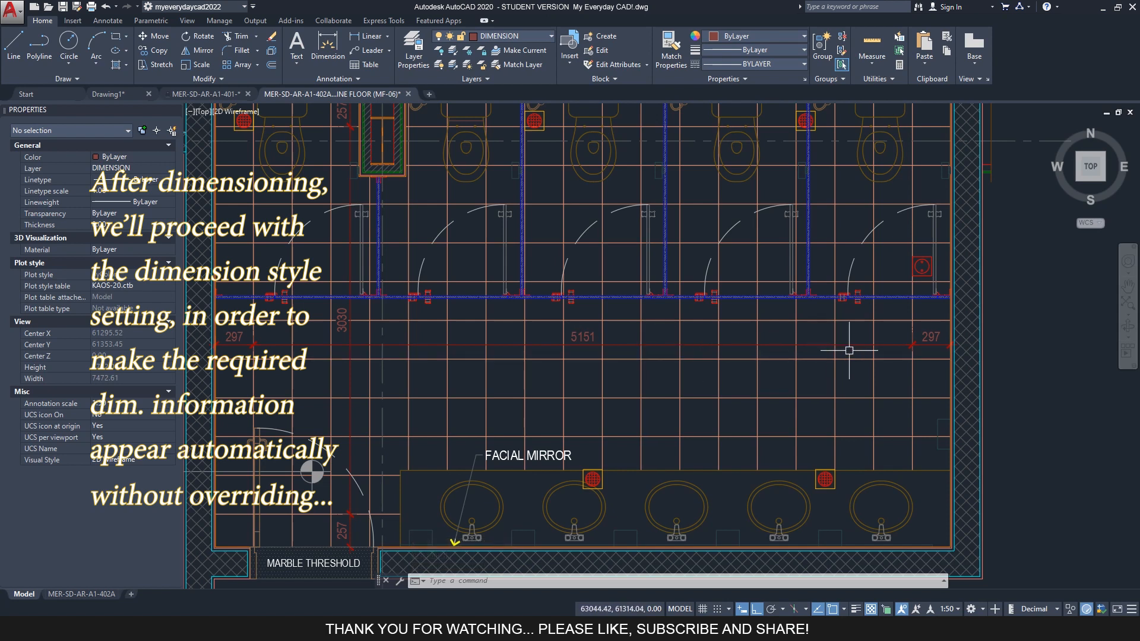
pyautogui.press('Escape')
pyautogui.press('Escape')
pyautogui.moveTo(470, 392); pyautogui.dragTo(466, 376, button='middle')
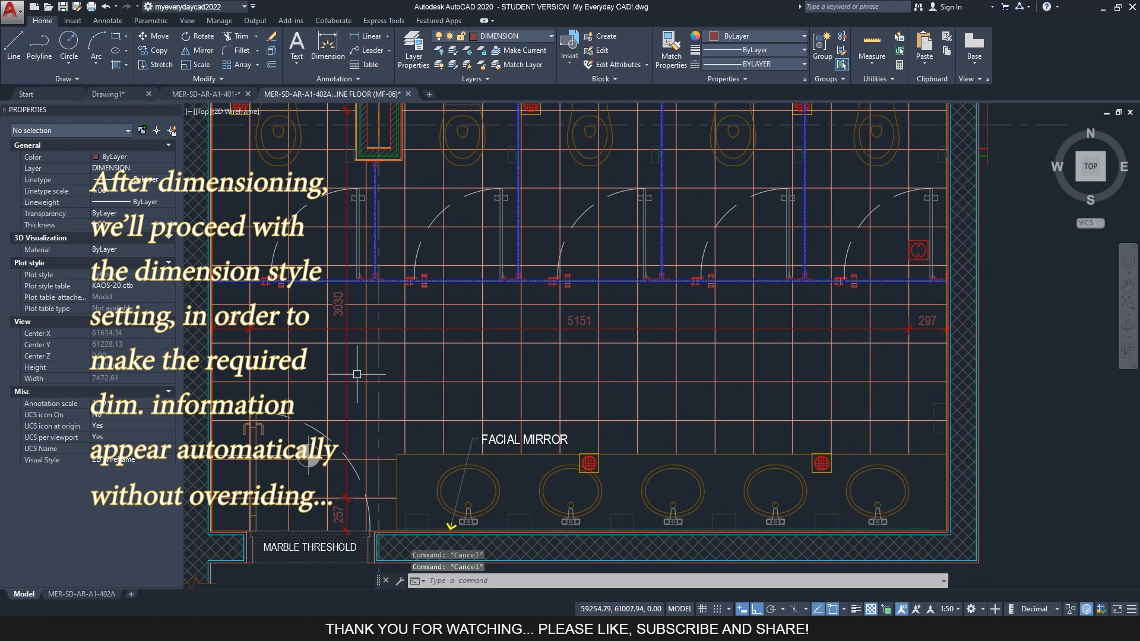
pyautogui.moveTo(357, 374); pyautogui.dragTo(357, 384, button='middle')
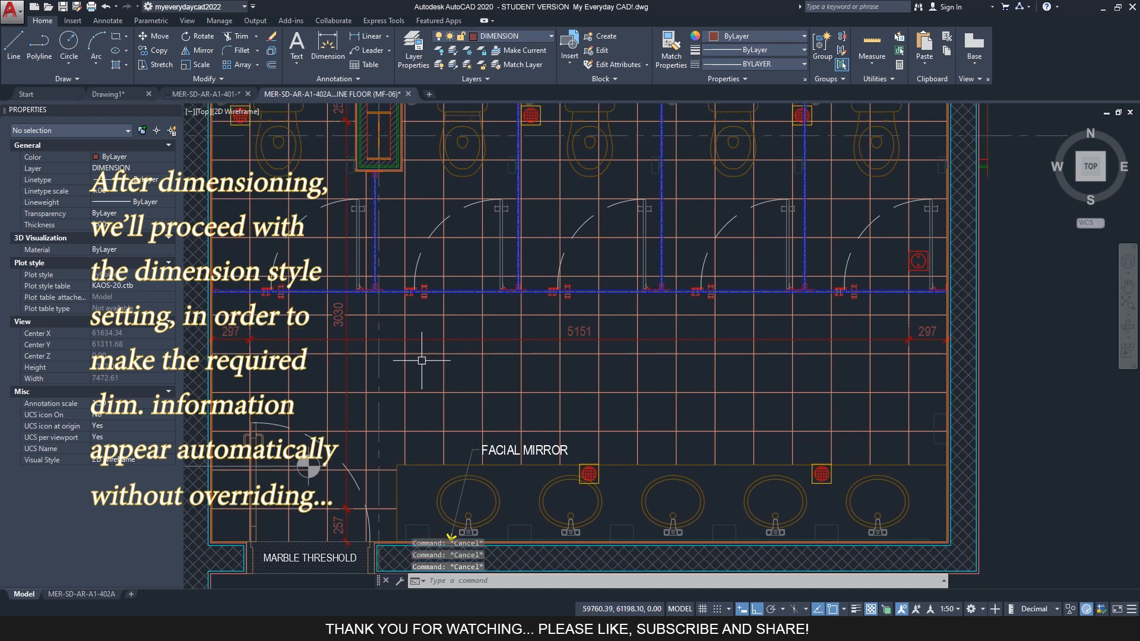
# Create a new dimension style named BO2 - WITH TILE COUNT, based on BO2 and used for all dimensions.
pyautogui.write('d')
pyautogui.press('Return')
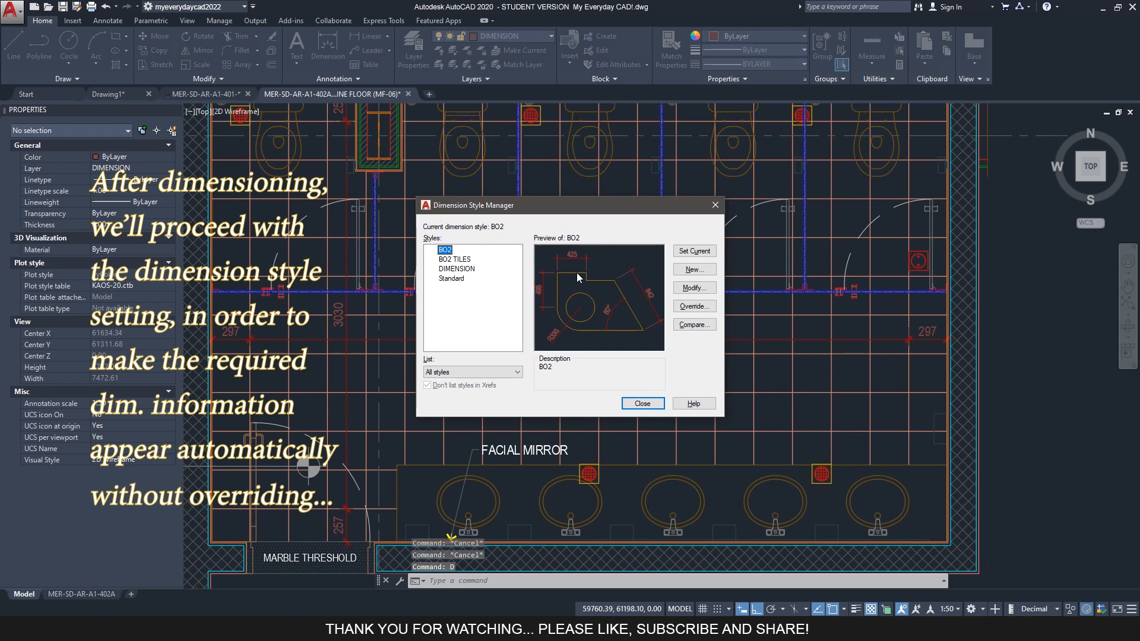
pyautogui.click(694, 288)
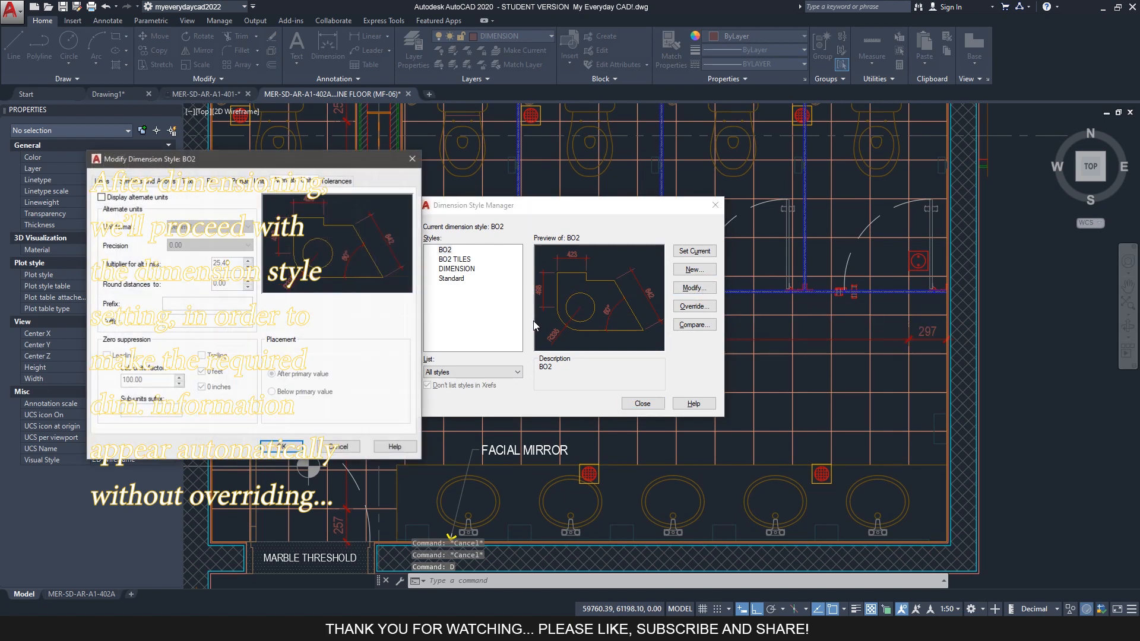
pyautogui.press('Escape')
pyautogui.click(694, 270)
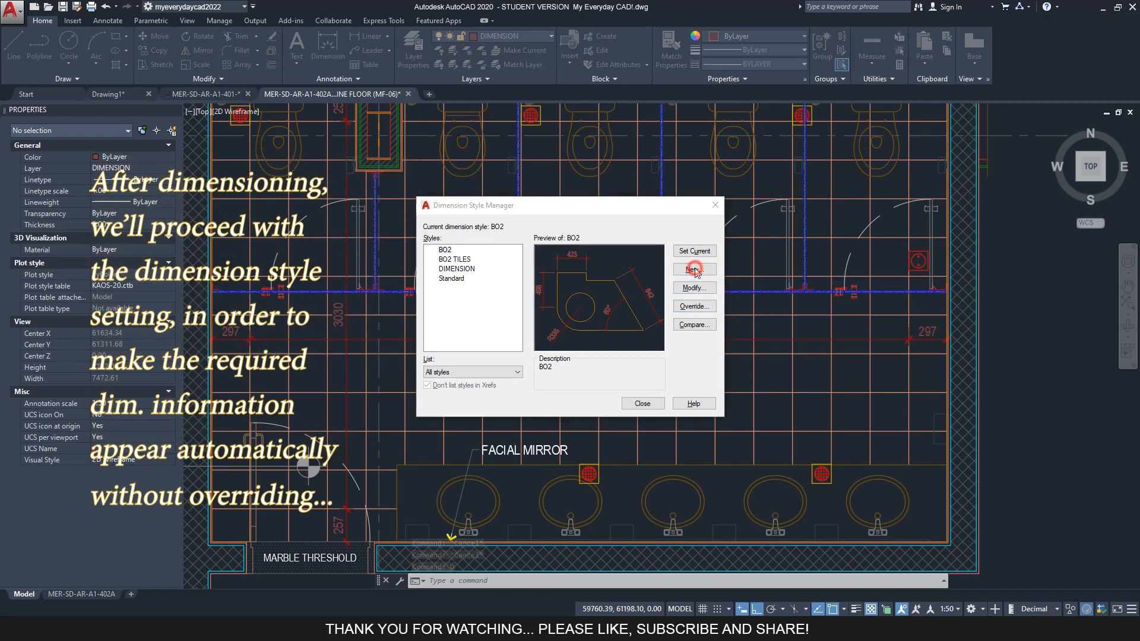
pyautogui.press('BackSpace')
pyautogui.click(511, 283)
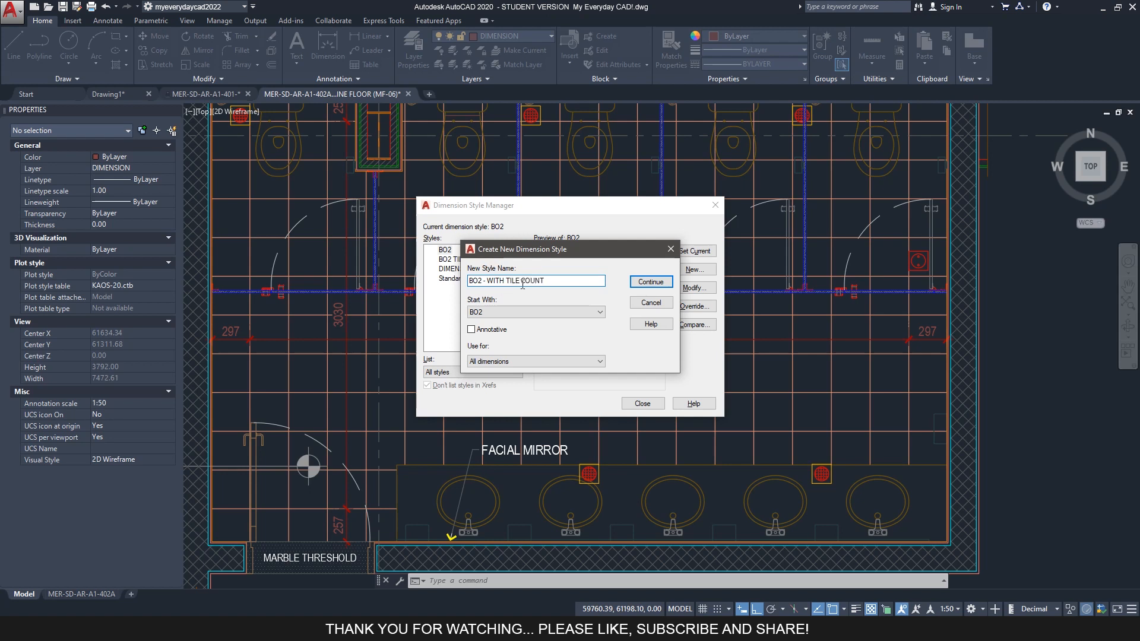
pyautogui.click(656, 284)
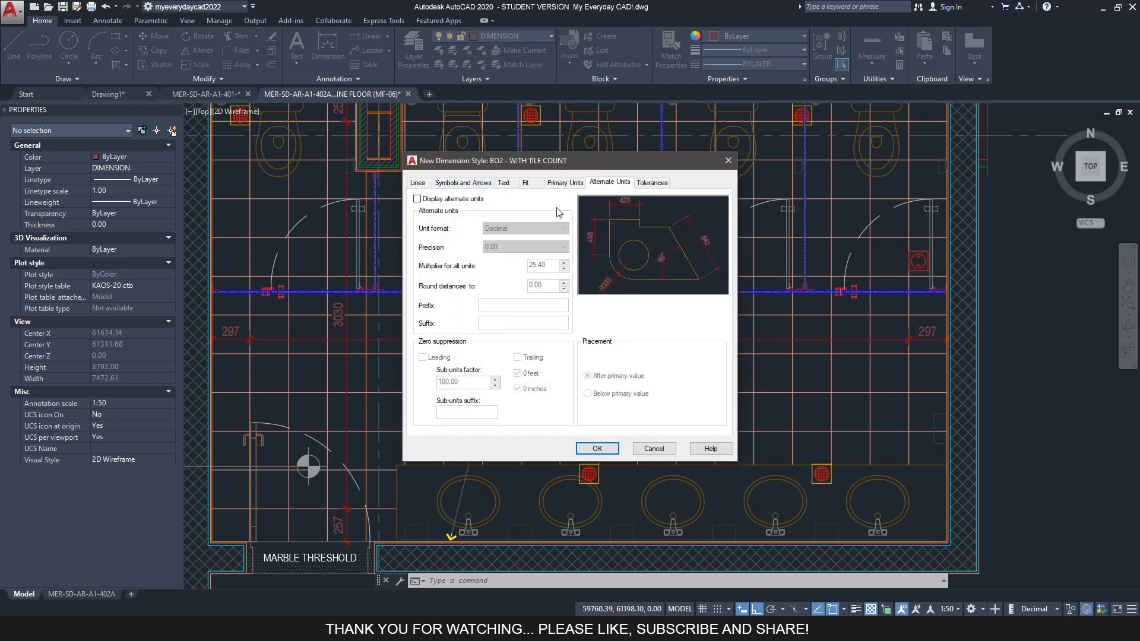
# Turn on the display of alternate units in the new style and set their precision to 0.
pyautogui.click(418, 200)
pyautogui.click(518, 247)
pyautogui.click(510, 255)
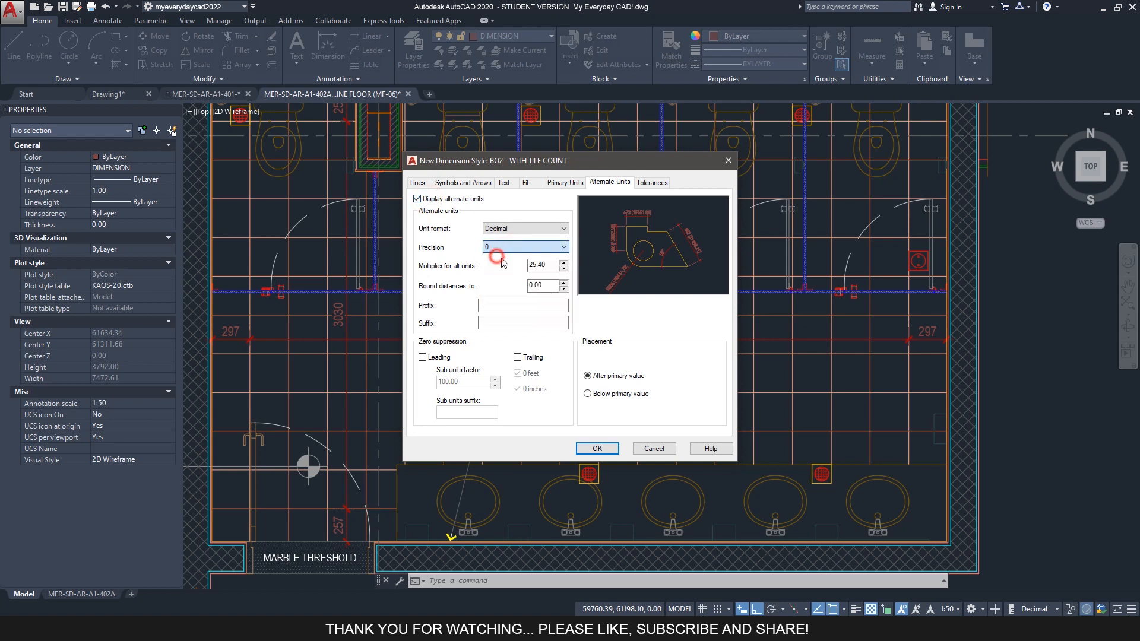
# Calculate 1 ÷ 303 in Calculator and enter the result, 0.0033003300330033, as the multiplier for alternate units.
pyautogui.hotkey('alt', 'Tab')
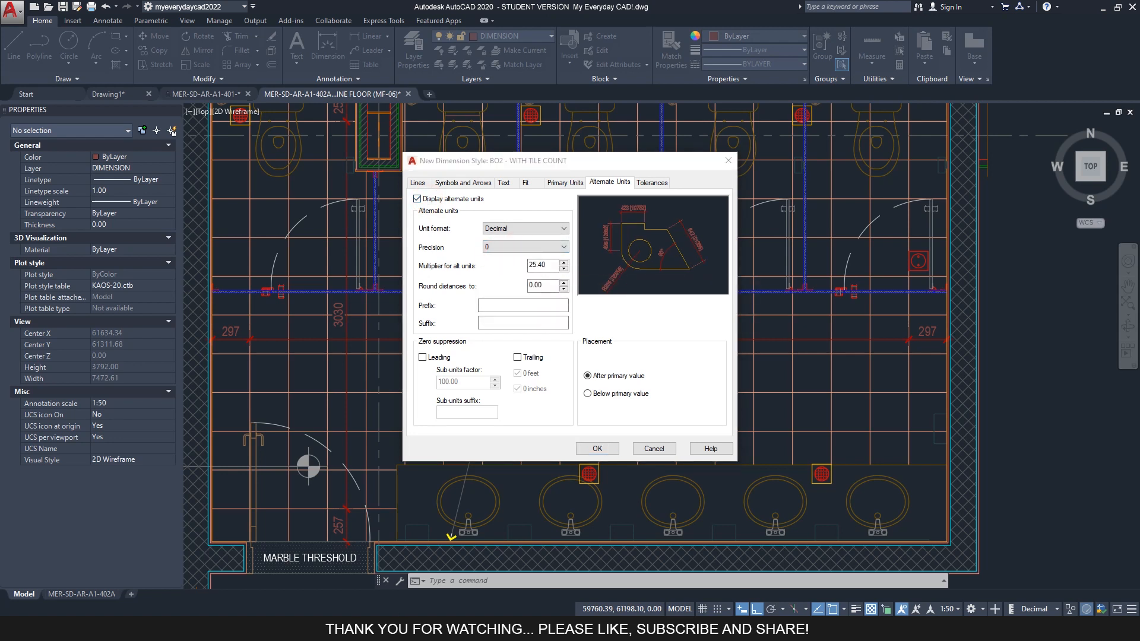
pyautogui.click(153, 287)
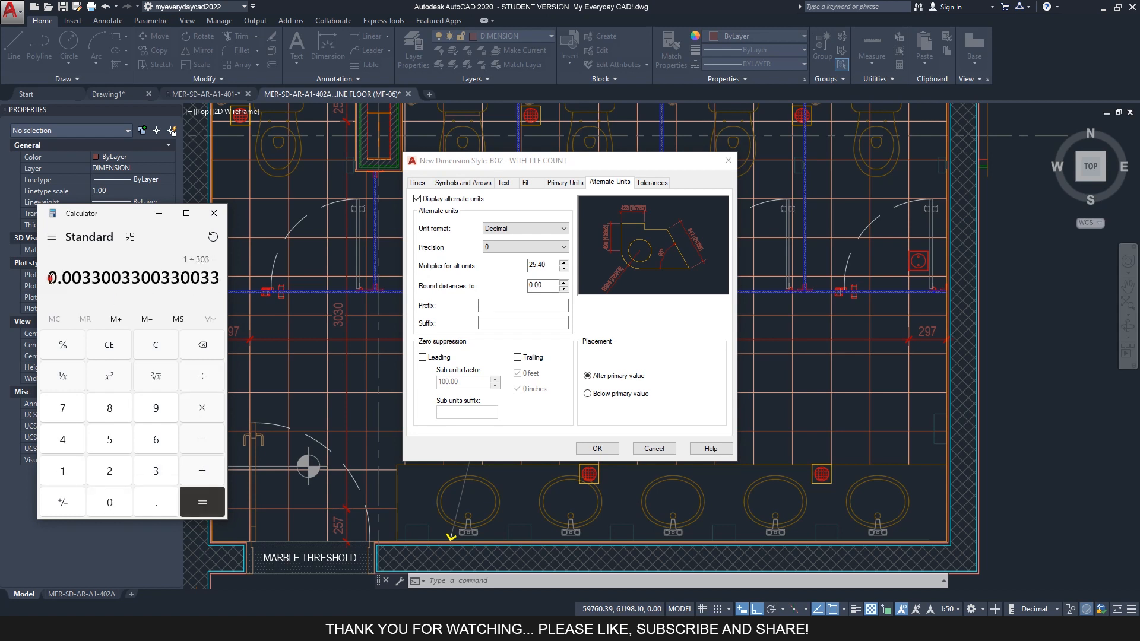
pyautogui.moveTo(49, 277); pyautogui.dragTo(224, 279)
pyautogui.doubleClick(549, 265)
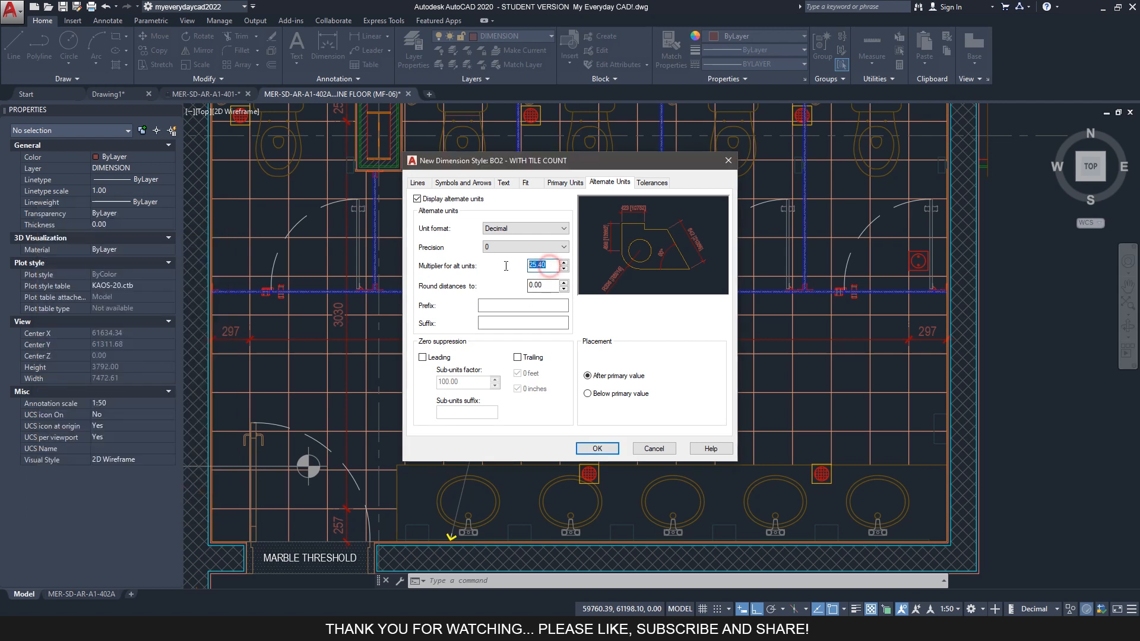
# Set the alternate units suffix to "TILES @ 303", save the style and make BO2 - WITH TILE COUNT current.
pyautogui.click(496, 327)
pyautogui.write('TILES @ 303')
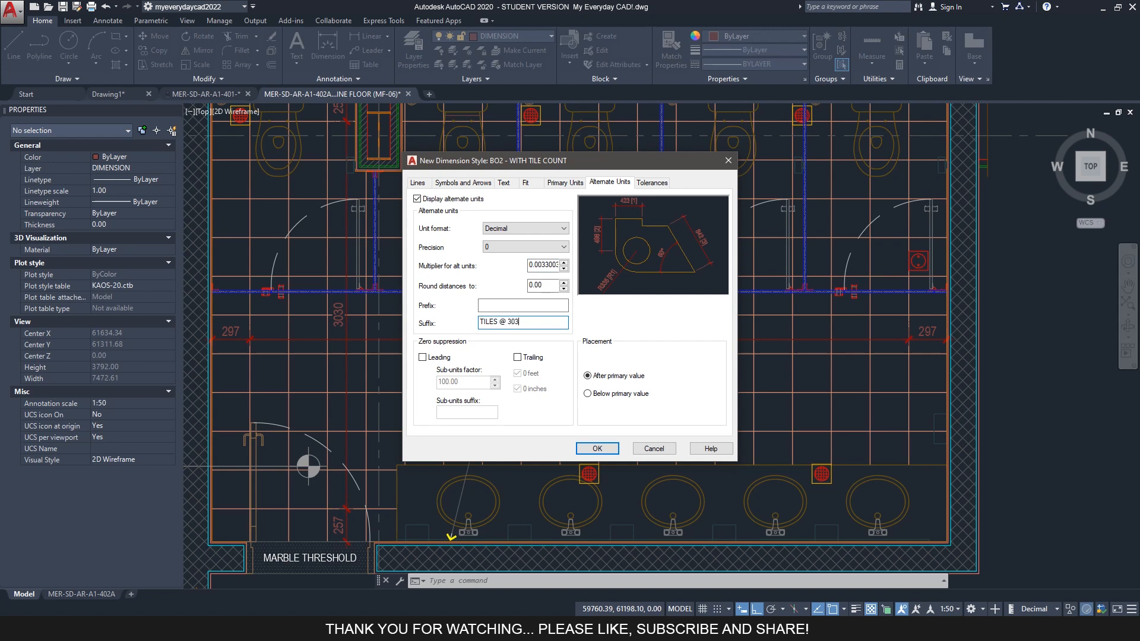
pyautogui.click(597, 450)
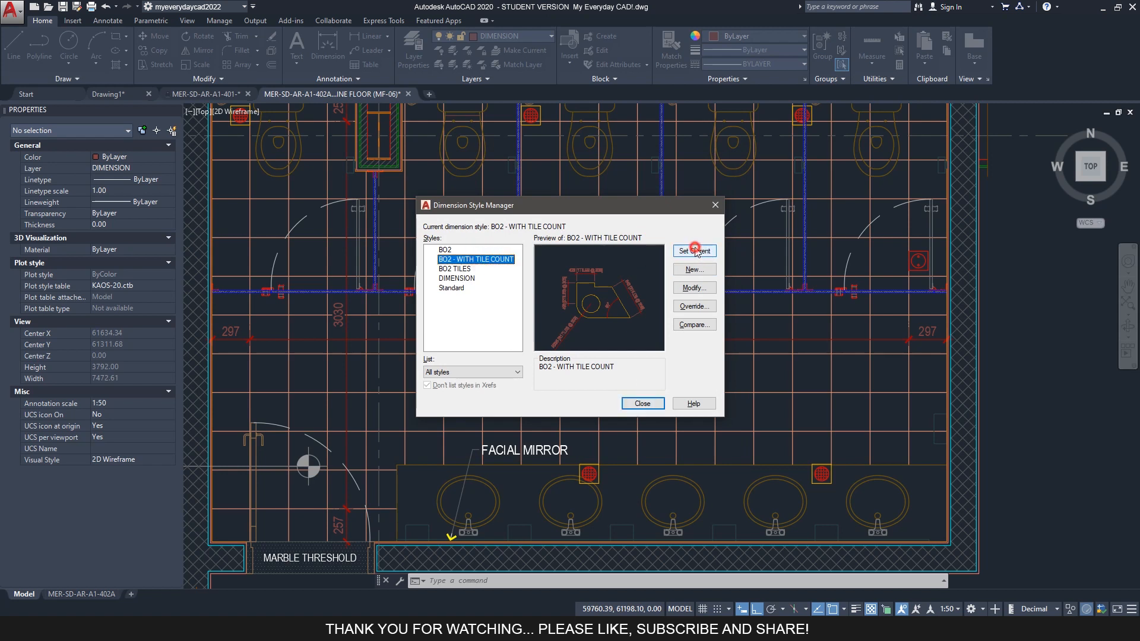
pyautogui.click(641, 404)
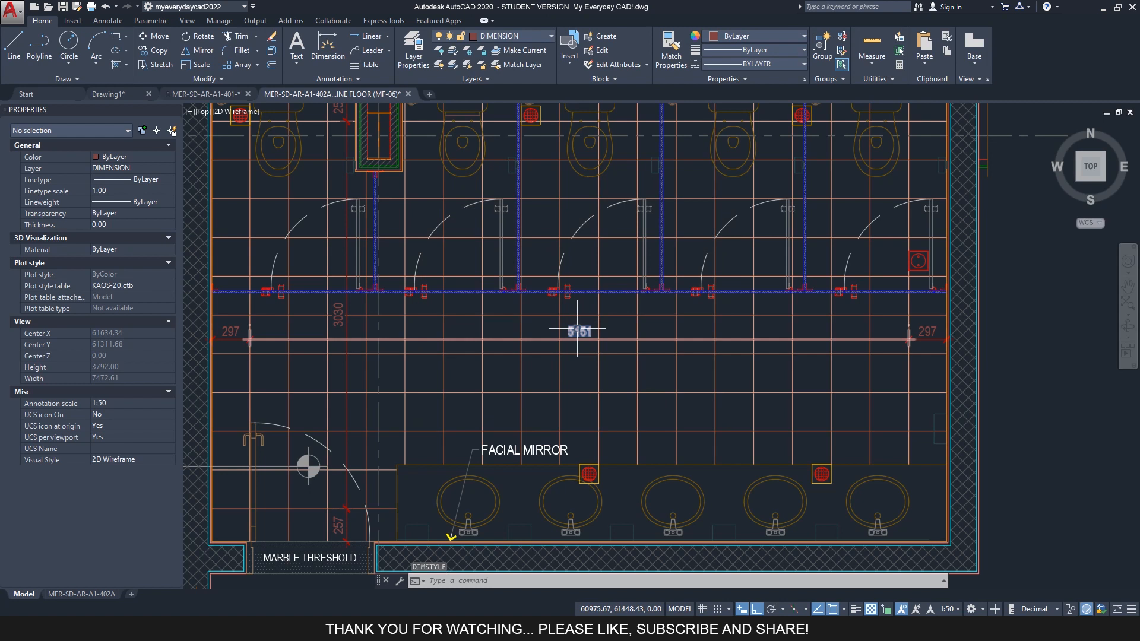
# Apply the BO2 - WITH TILE COUNT dimension style to the horizontal full-tile dimension and check its text.
pyautogui.click(577, 330)
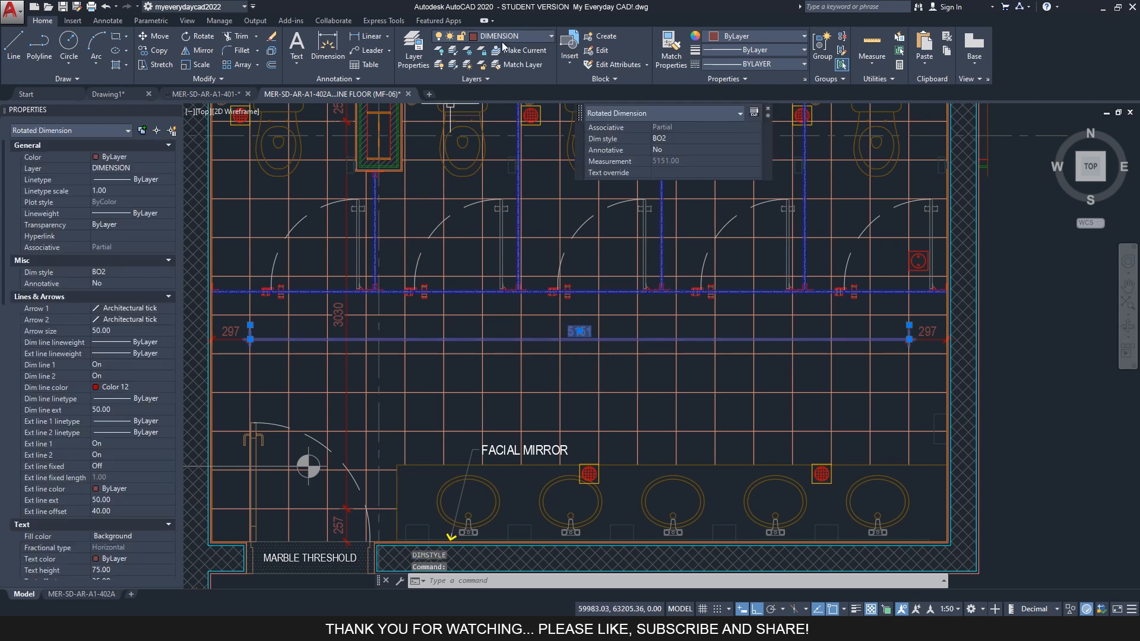
pyautogui.click(350, 80)
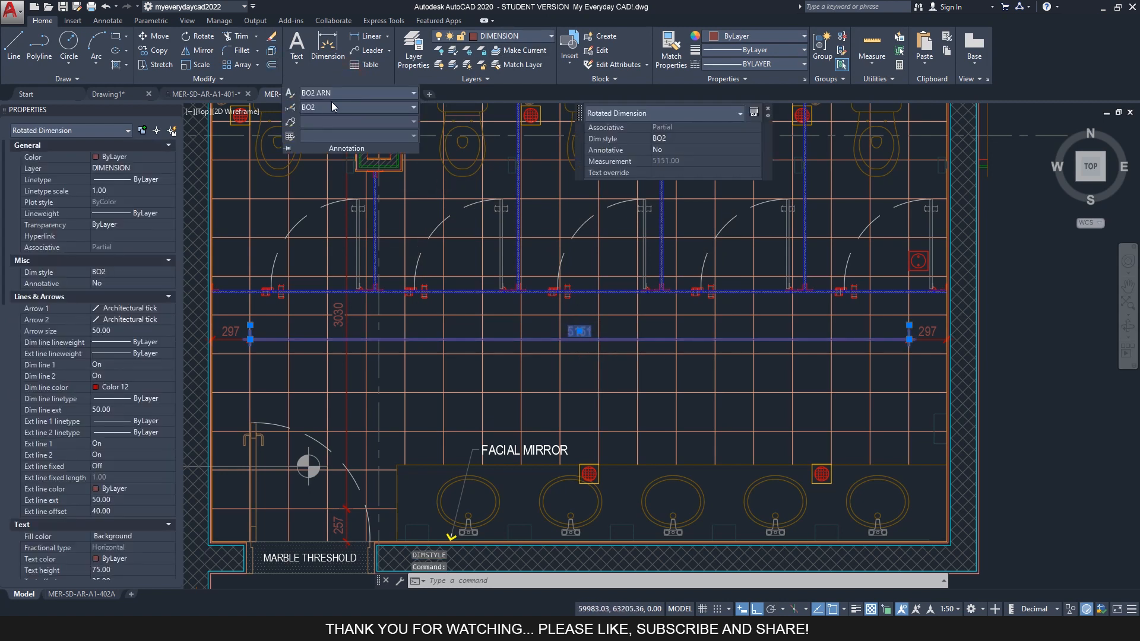
pyautogui.click(334, 106)
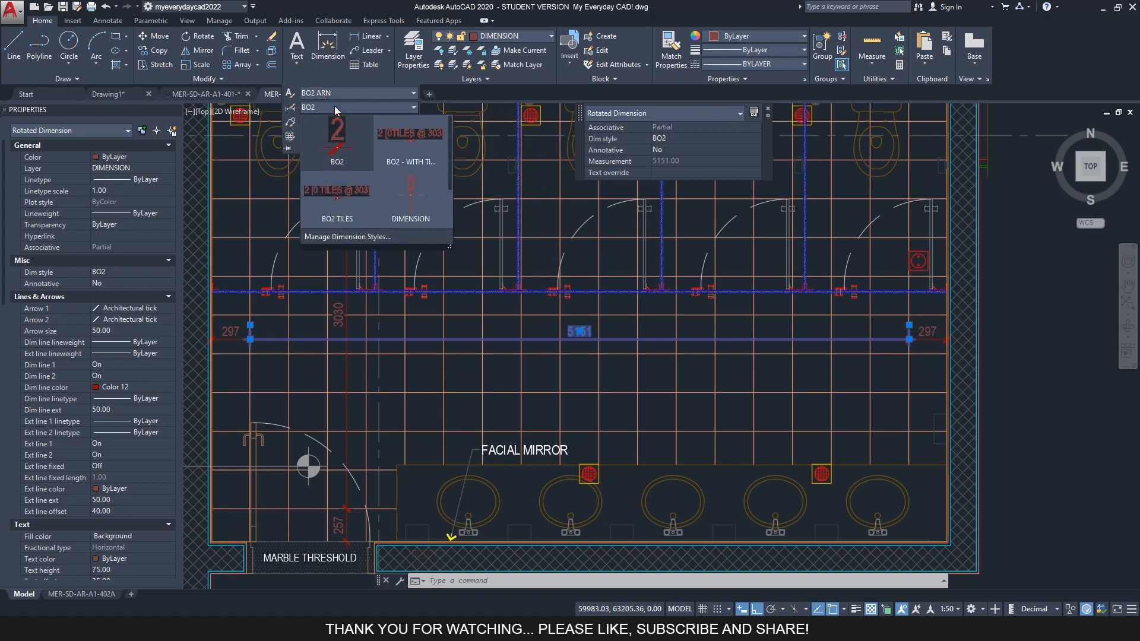
pyautogui.click(415, 141)
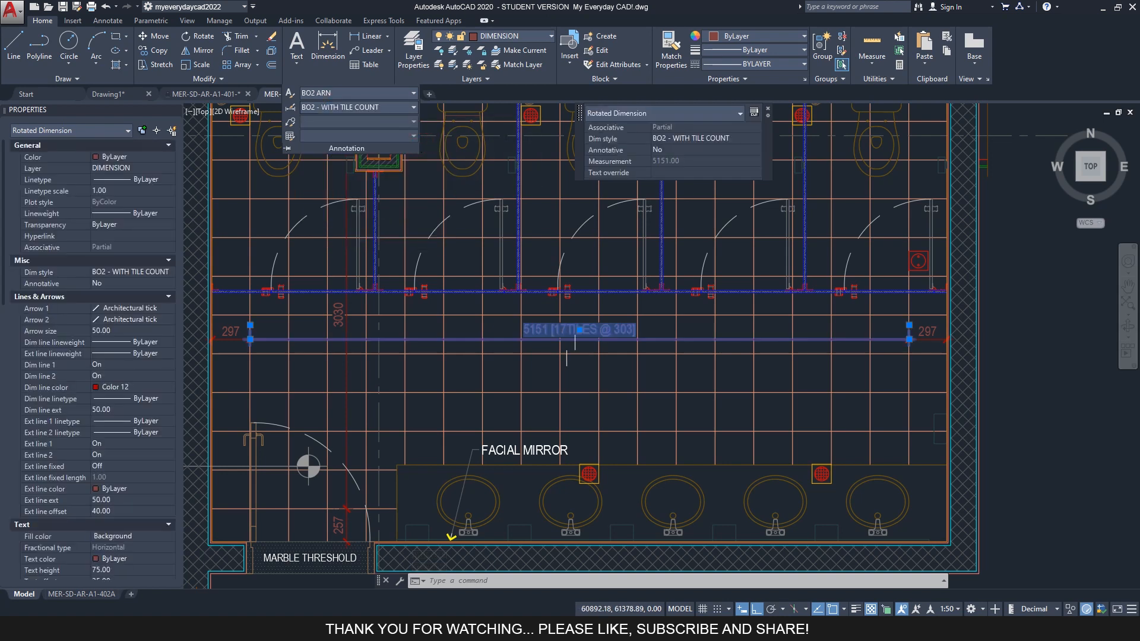
pyautogui.press('Escape')
pyautogui.scroll(4, 564, 350)
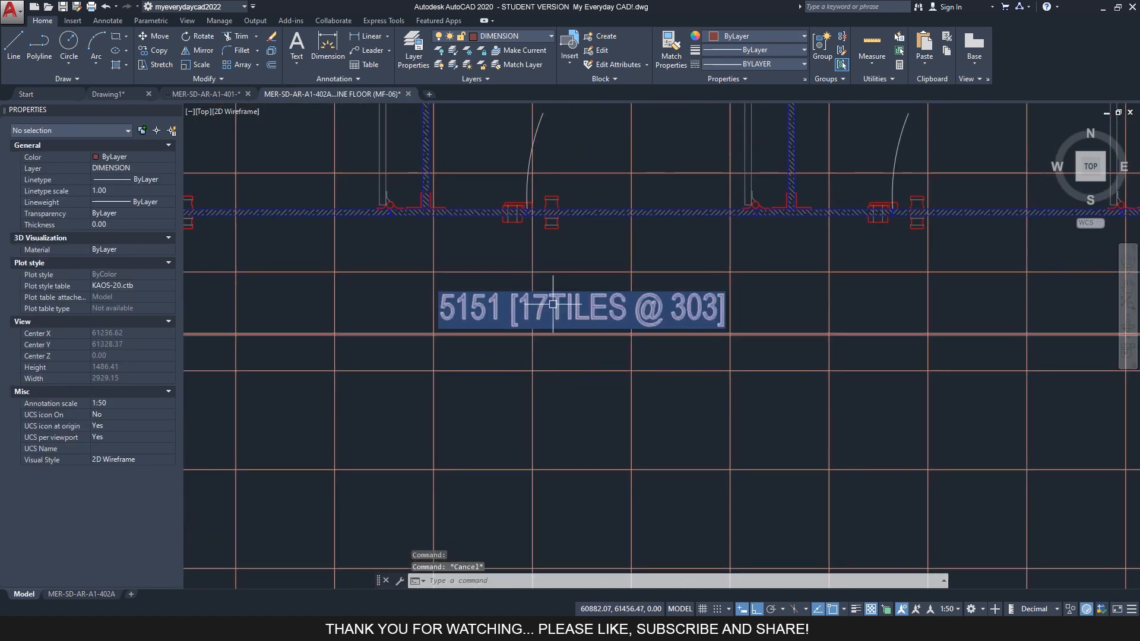
pyautogui.moveTo(560, 310); pyautogui.dragTo(525, 309, button='middle')
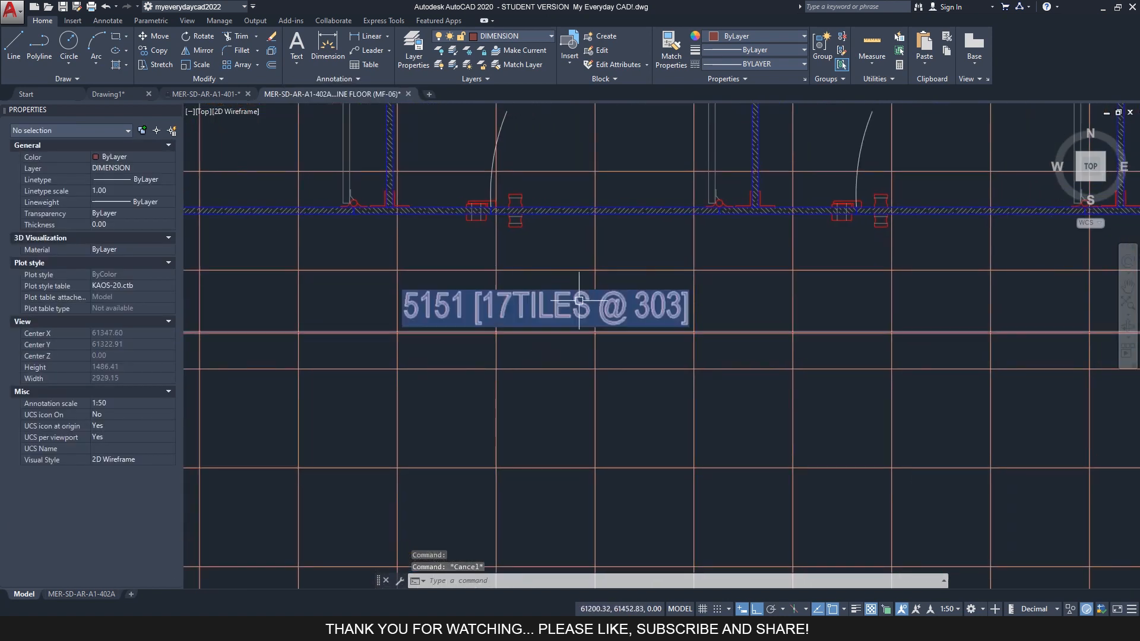
# Apply the BO2 - WITH TILE COUNT dimension style to the vertical full-tile dimension.
pyautogui.scroll(-3, 595, 334)
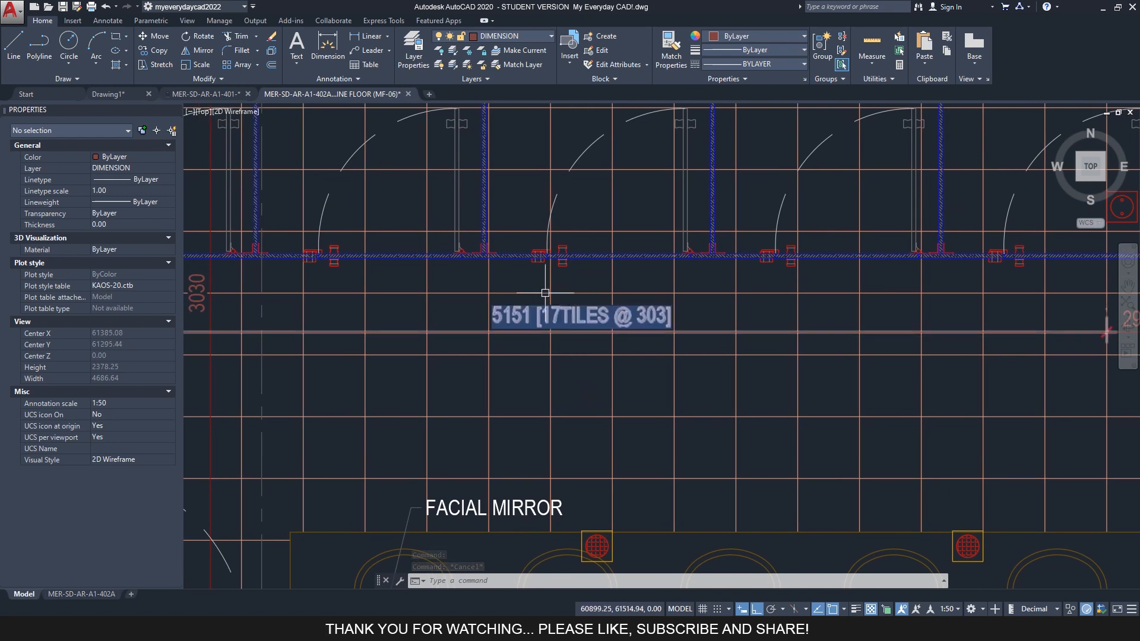
pyautogui.scroll(-4, 595, 285)
pyautogui.scroll(5, 451, 297)
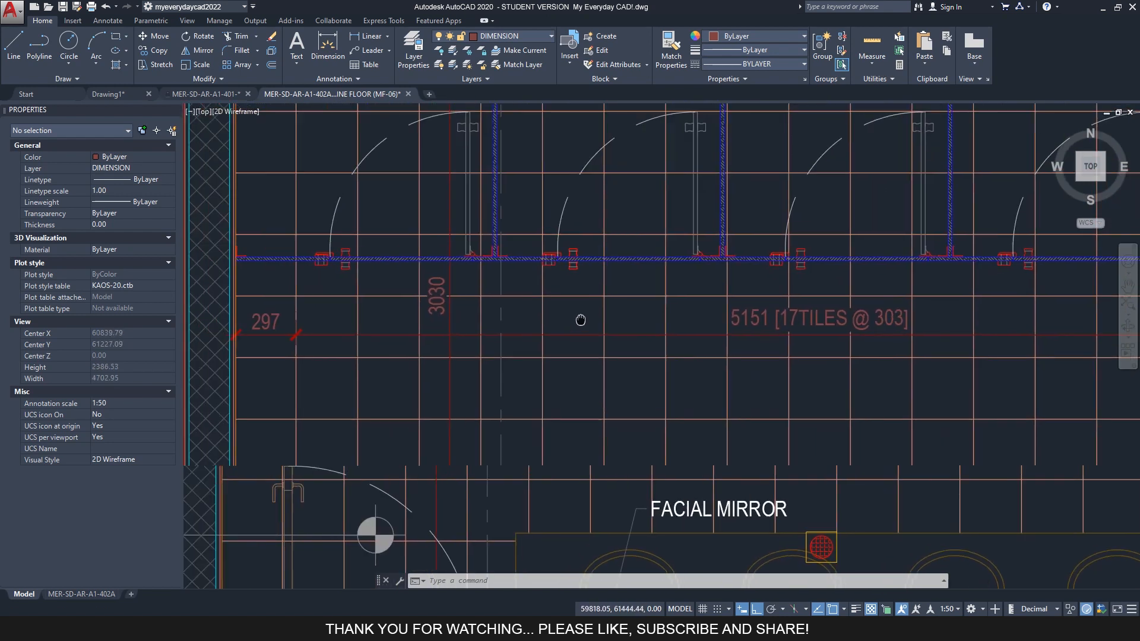
pyautogui.click(433, 290)
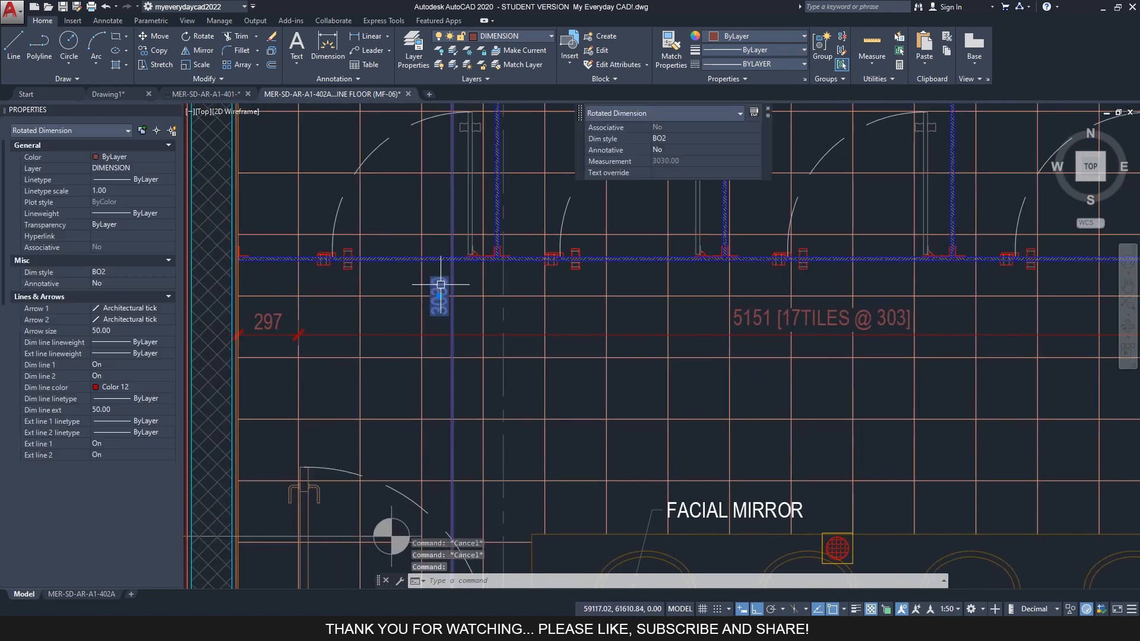
pyautogui.click(351, 77)
pyautogui.click(332, 107)
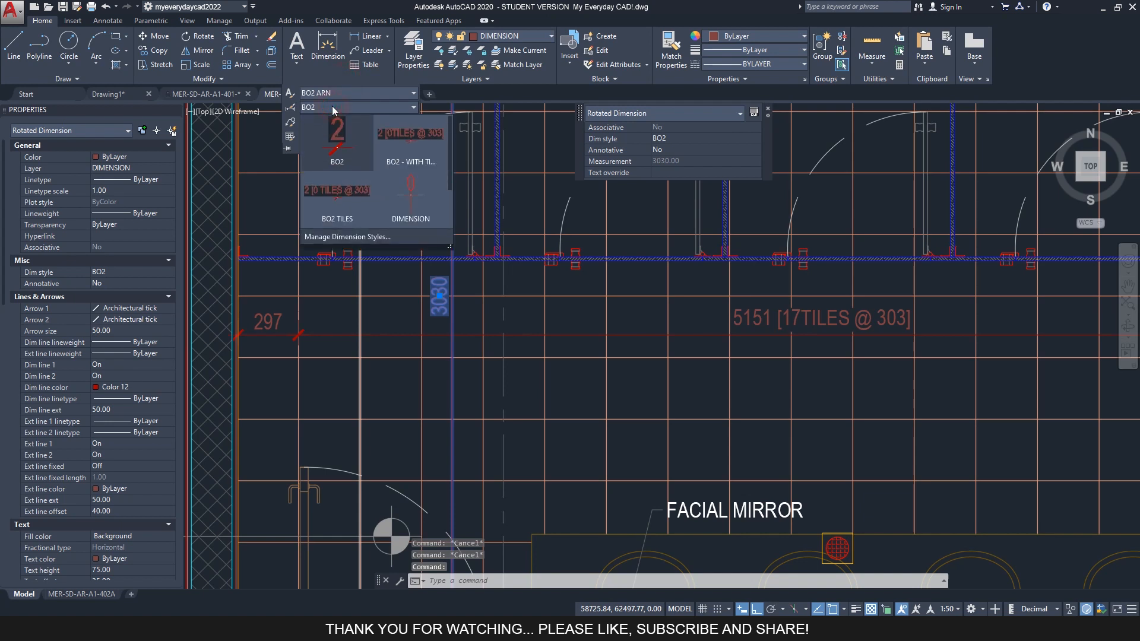
pyautogui.click(418, 137)
pyautogui.press('Escape')
# Examine the tile-count text of both full-tile dimensions and the finished layout across the toilet plan.
pyautogui.scroll(5, 433, 333)
pyautogui.scroll(-3, 407, 327)
pyautogui.moveTo(517, 336); pyautogui.dragTo(448, 342, button='middle')
pyautogui.scroll(-1, 449, 342)
pyautogui.moveTo(523, 366)
pyautogui.mouseDown(button='middle')
pyautogui.moveTo(555, 378)
pyautogui.moveTo(556, 366)
pyautogui.moveTo(603, 360)
pyautogui.moveTo(635, 335)
pyautogui.mouseUp(button='middle')
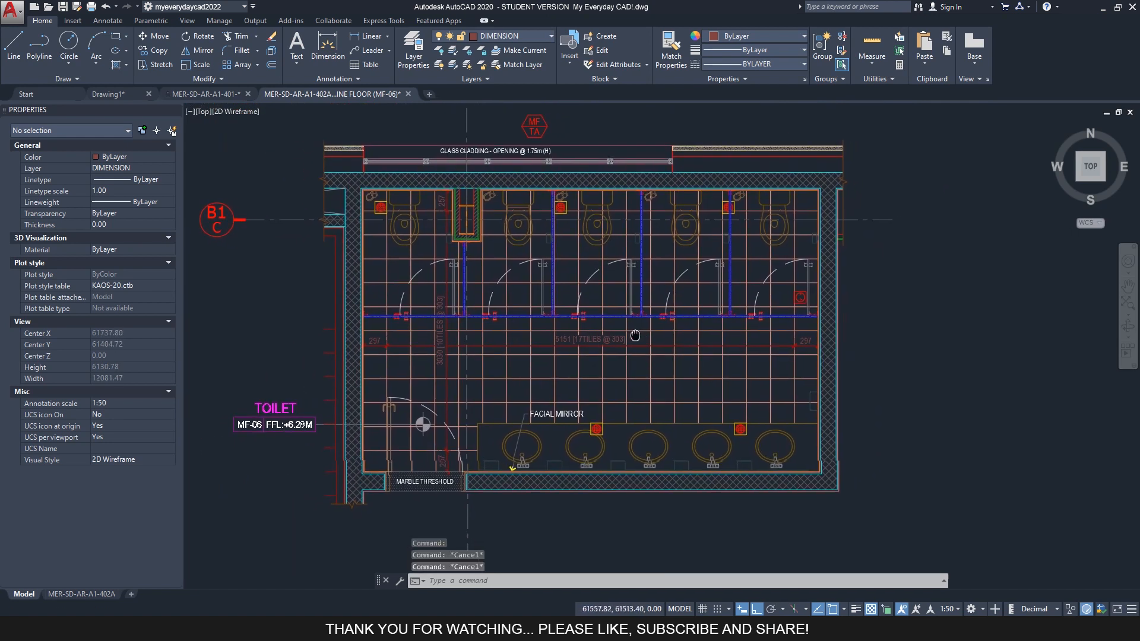
pyautogui.scroll(3, 454, 380)
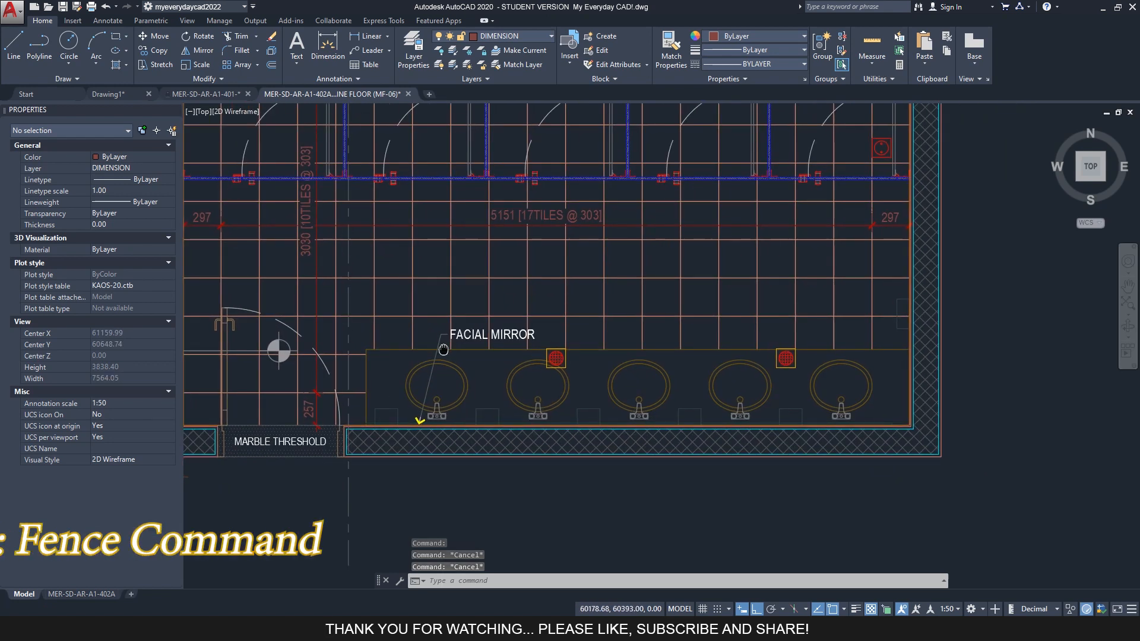
# Try to extend the vertical grout lines across the washbasin counter to the inner wall line with a crossing window, and undo it.
pyautogui.scroll(2, 451, 356)
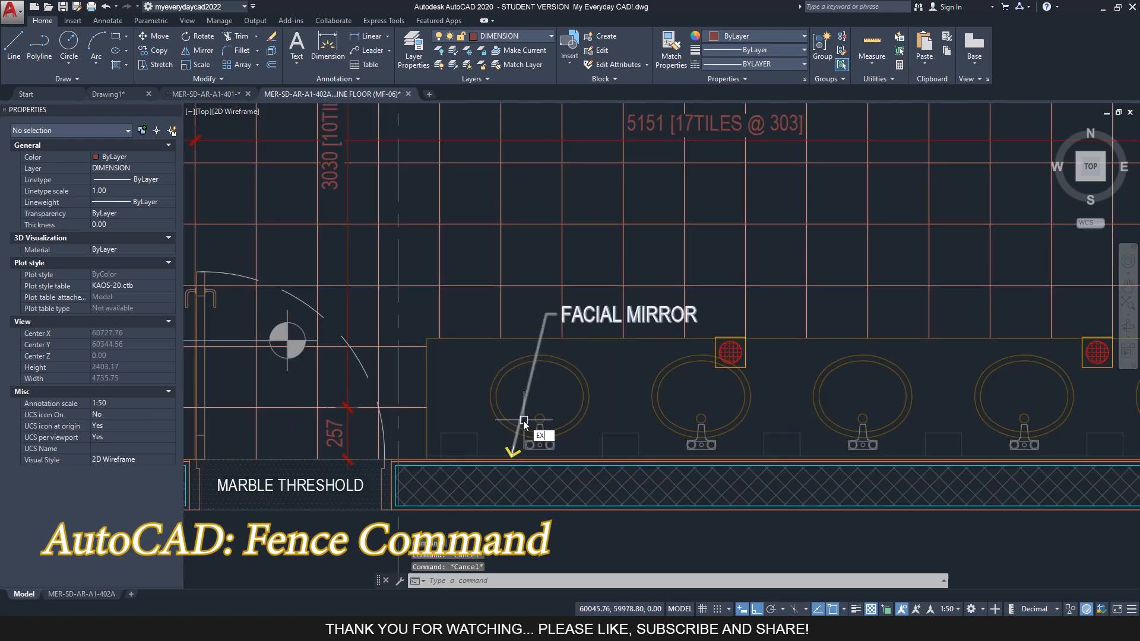
pyautogui.press('Return')
pyautogui.scroll(9, 409, 451)
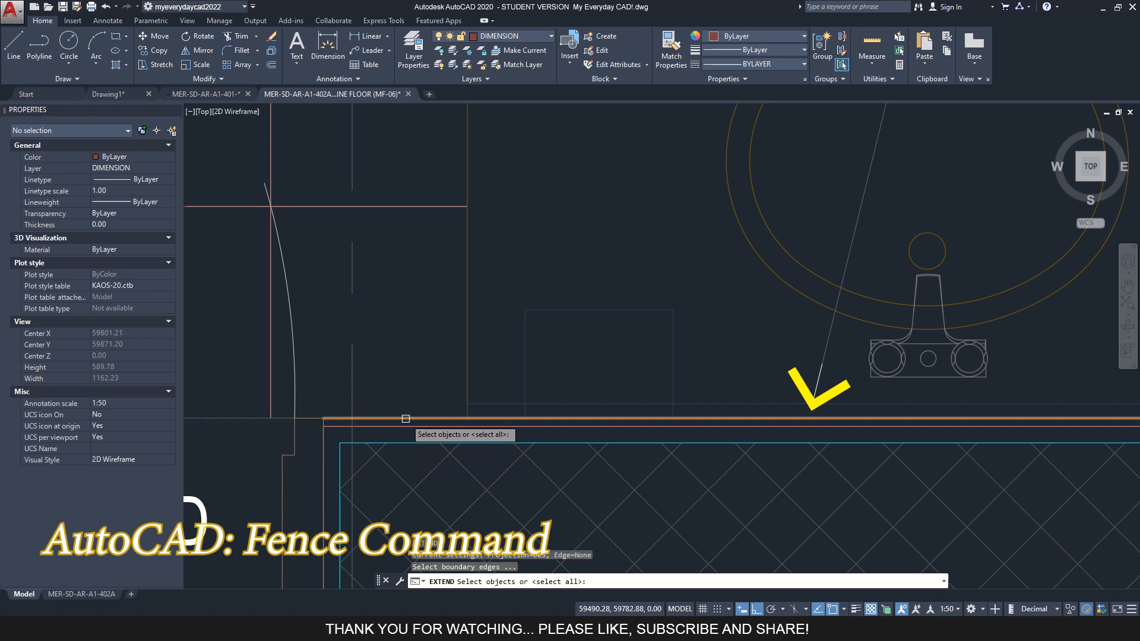
pyautogui.click(406, 419)
pyautogui.scroll(-7, 383, 426)
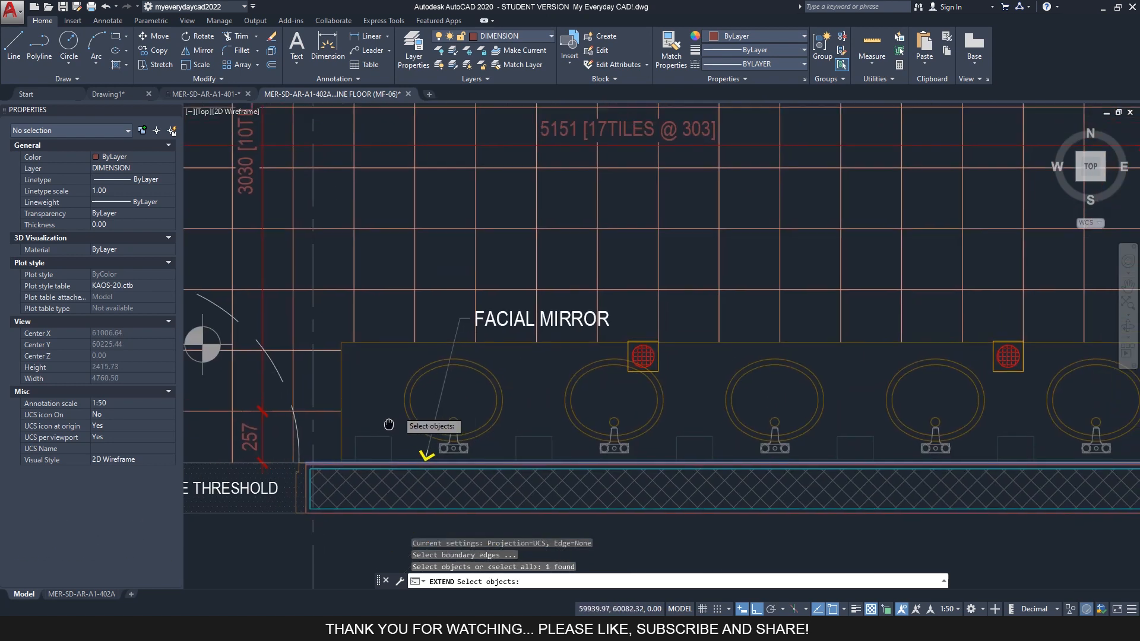
pyautogui.press('Return')
pyautogui.click(313, 320)
pyautogui.moveTo(828, 326); pyautogui.dragTo(670, 327, button='middle')
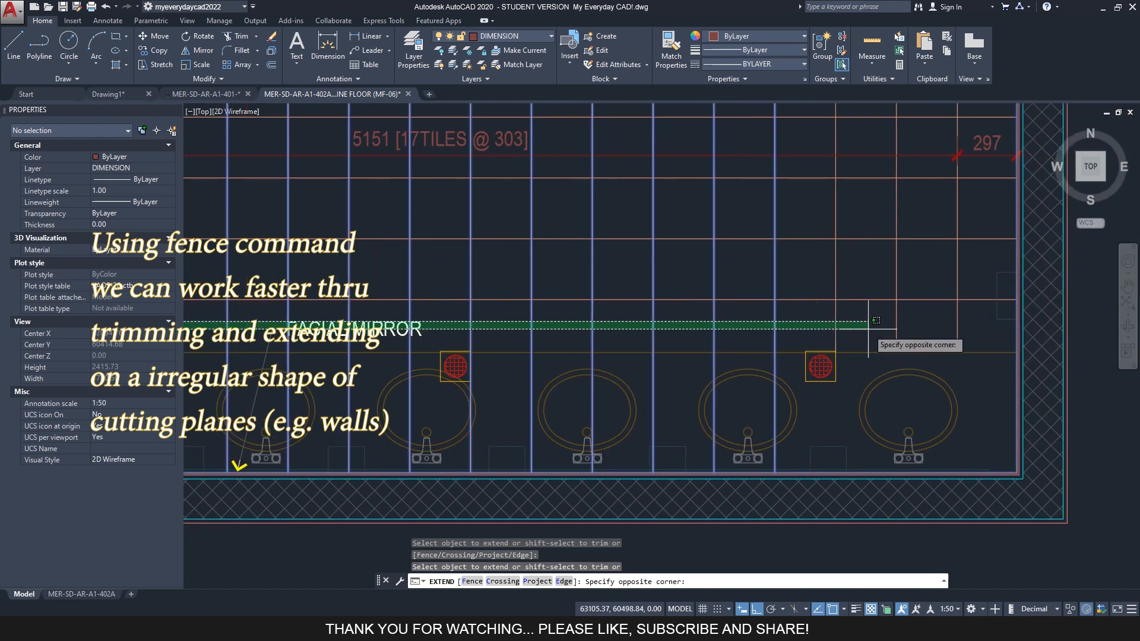
pyautogui.click(1005, 325)
pyautogui.moveTo(589, 415); pyautogui.dragTo(692, 408, button='middle')
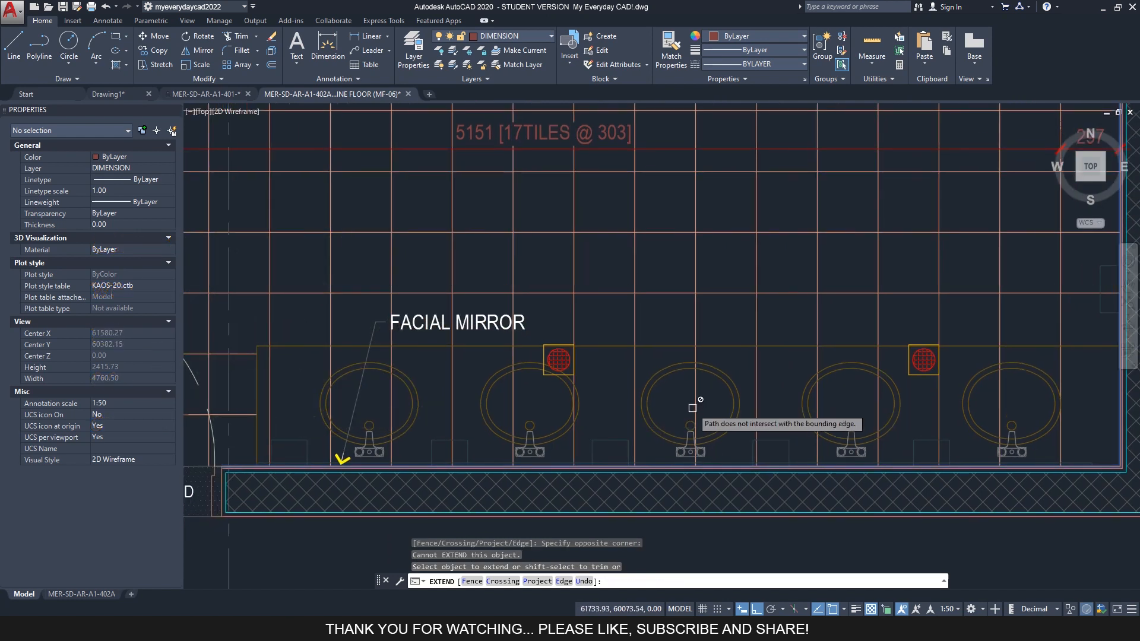
pyautogui.hotkey('ctrl', 'z')
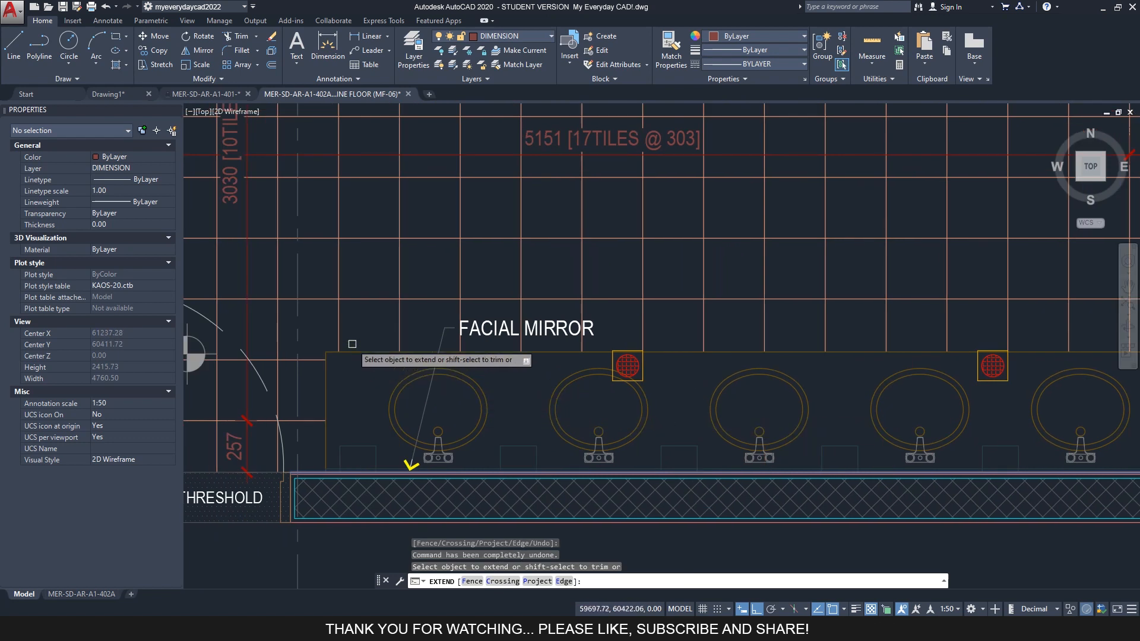
# Extend the vertical grout lines across the washbasin counter to the inner wall line using a straight fence.
pyautogui.click(473, 583)
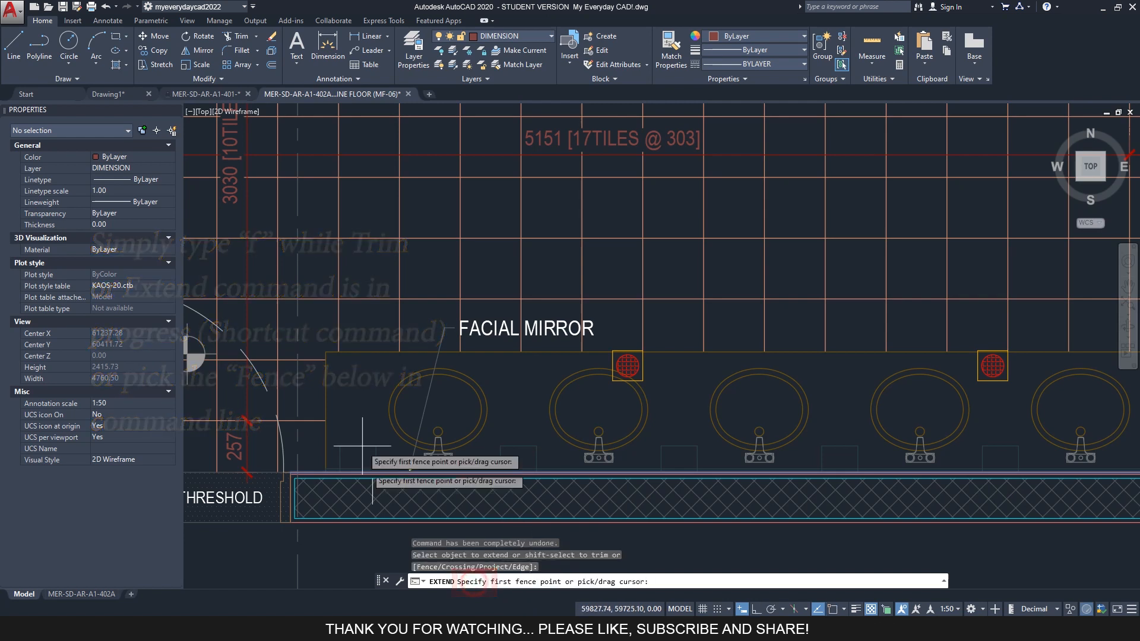
pyautogui.click(324, 327)
pyautogui.scroll(-2, 324, 327)
pyautogui.scroll(2, 828, 329)
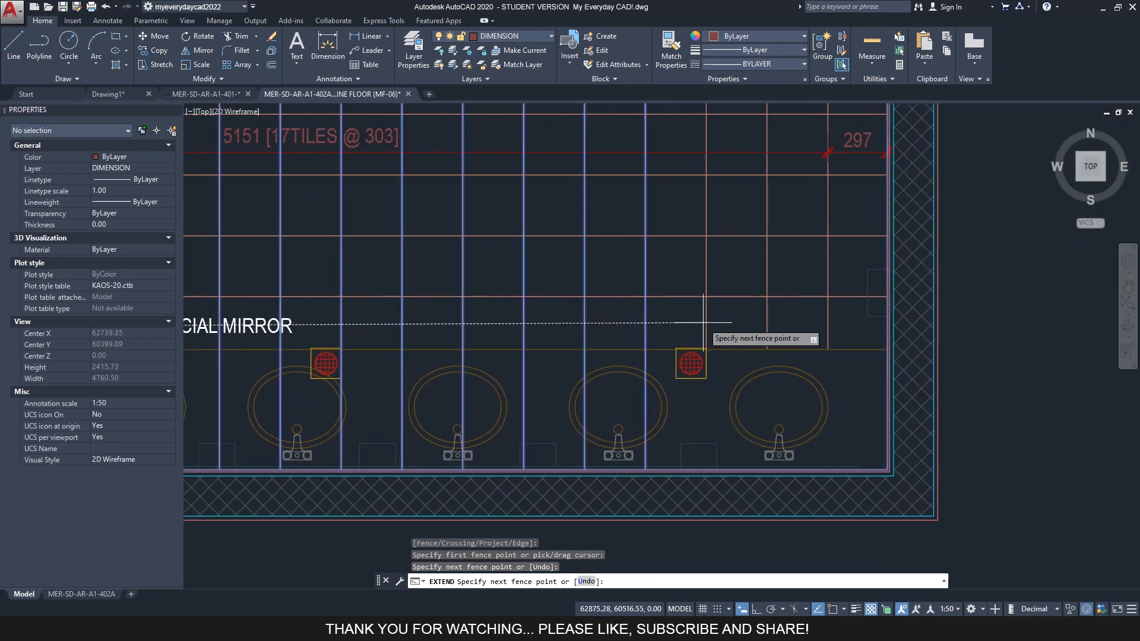
pyautogui.click(841, 326)
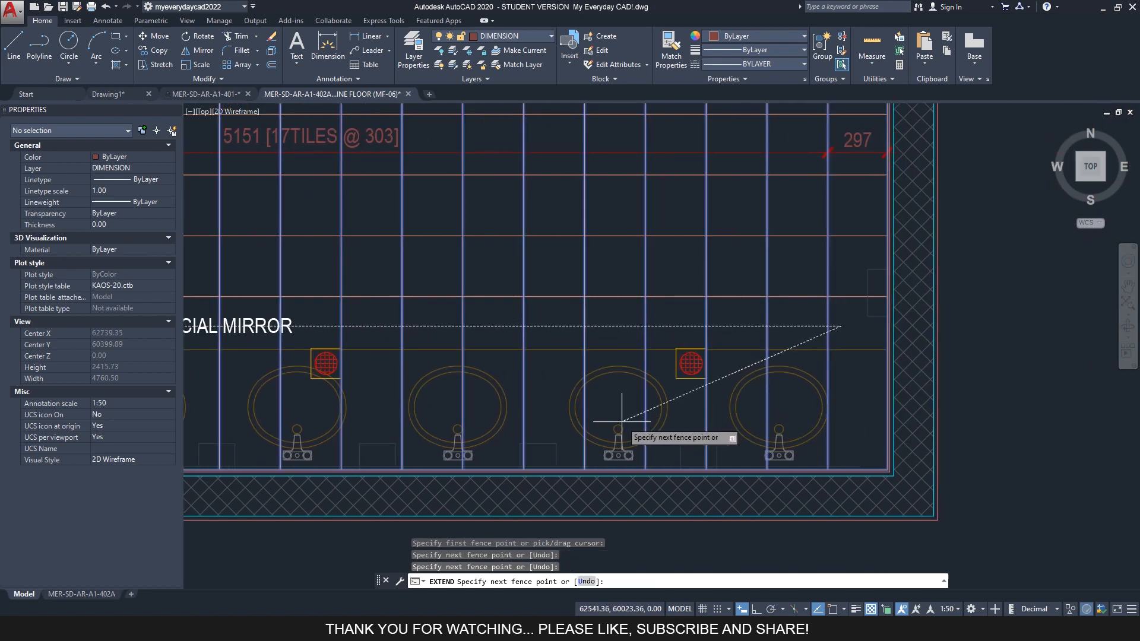
pyautogui.press('Return')
pyautogui.scroll(-2, 622, 421)
pyautogui.scroll(2, 654, 432)
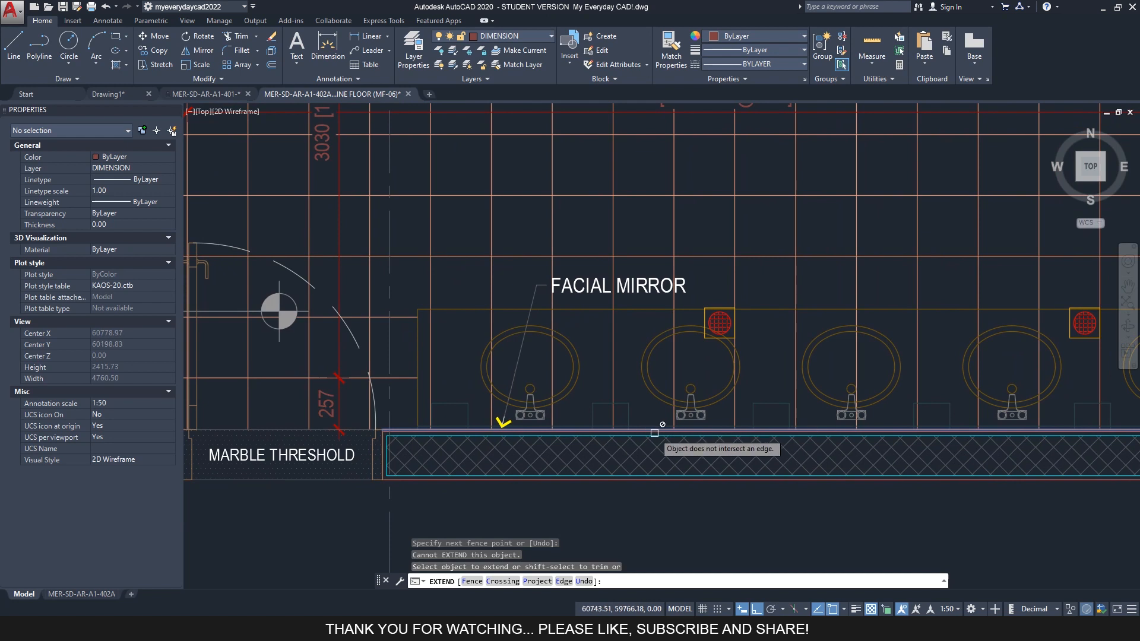
# Undo the straight-fence extension of the vertical grout lines and leave the Extend command.
pyautogui.scroll(-2, 505, 433)
pyautogui.scroll(3, 552, 435)
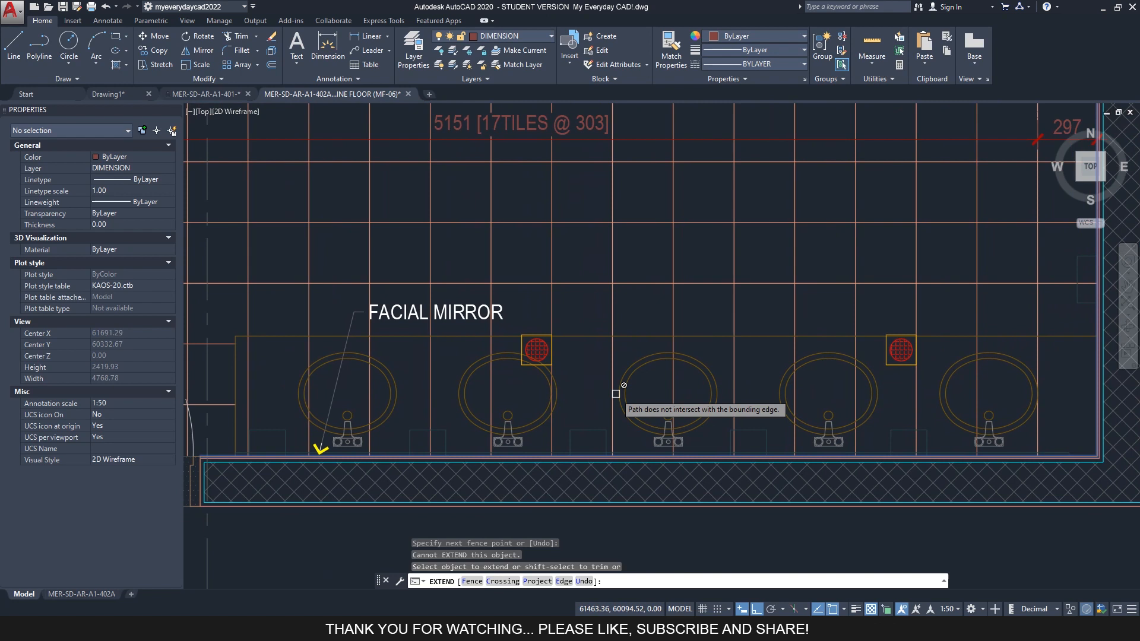
pyautogui.write('u')
pyautogui.press('Return')
pyautogui.press('Escape')
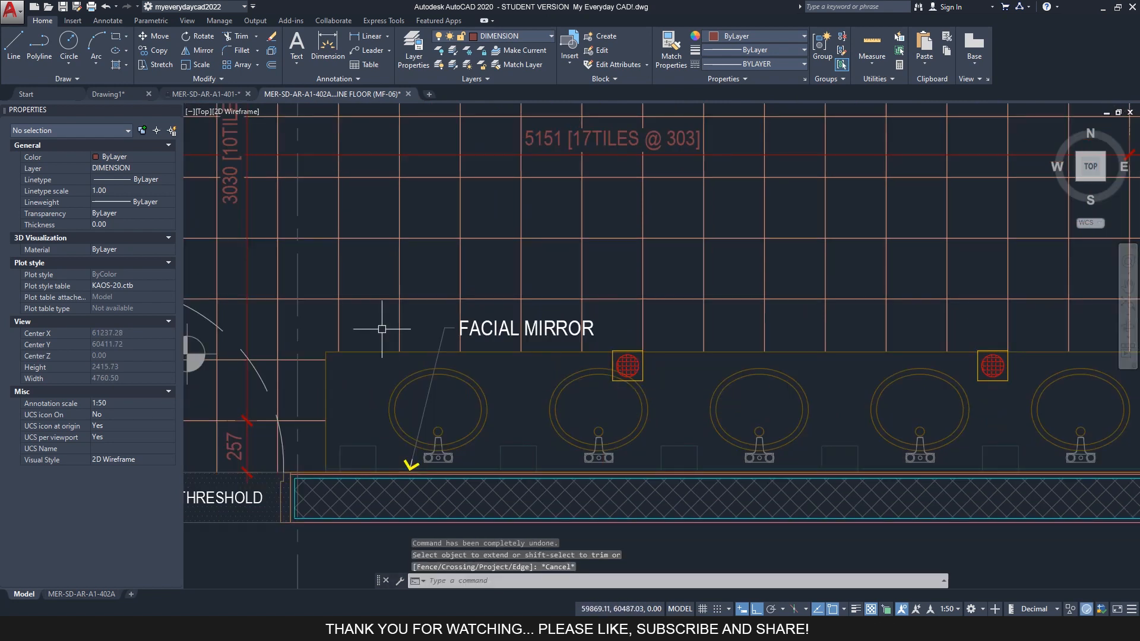
pyautogui.write('EX')
pyautogui.press('Return')
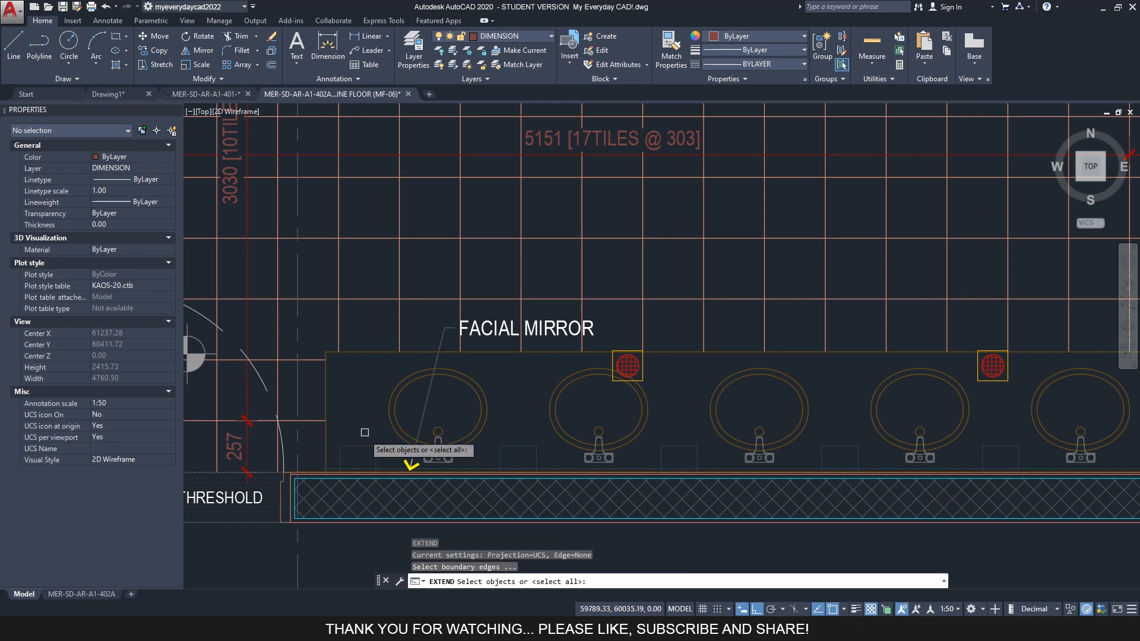
pyautogui.click(313, 470)
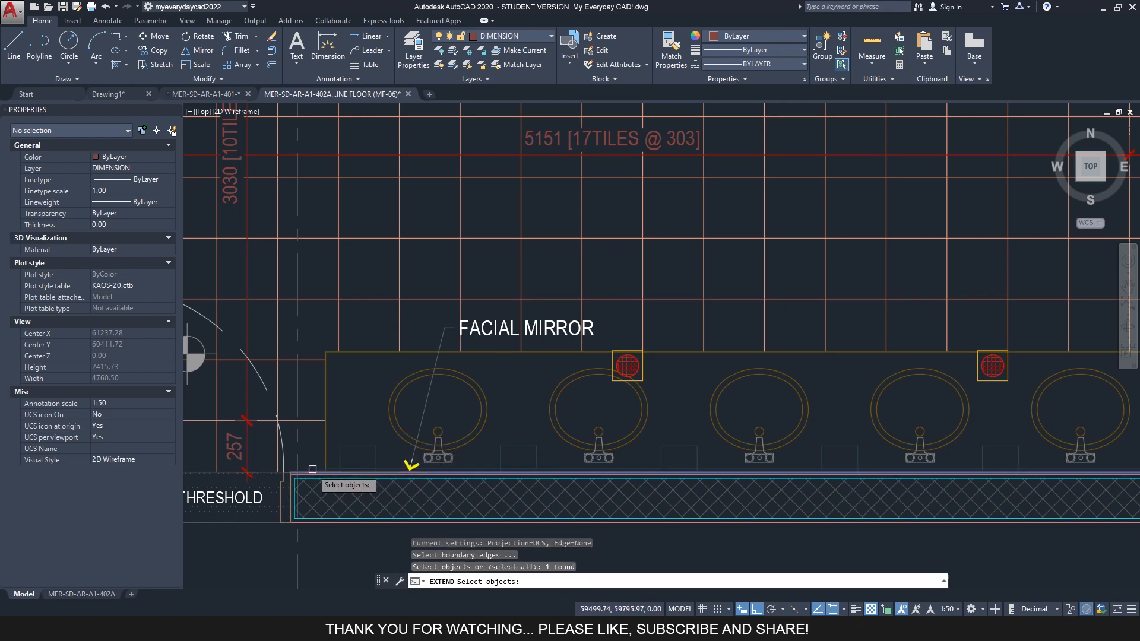
pyautogui.moveTo(781, 483); pyautogui.dragTo(555, 461, button='middle')
pyautogui.moveTo(822, 367); pyautogui.dragTo(871, 368, button='middle')
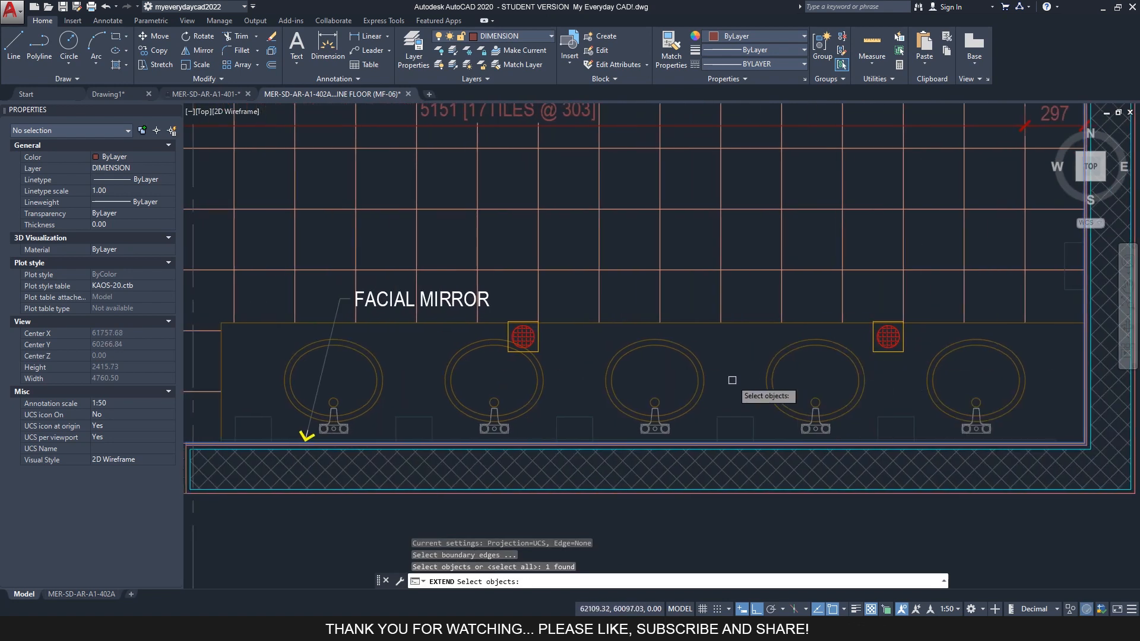
pyautogui.press('Return')
pyautogui.click(205, 317)
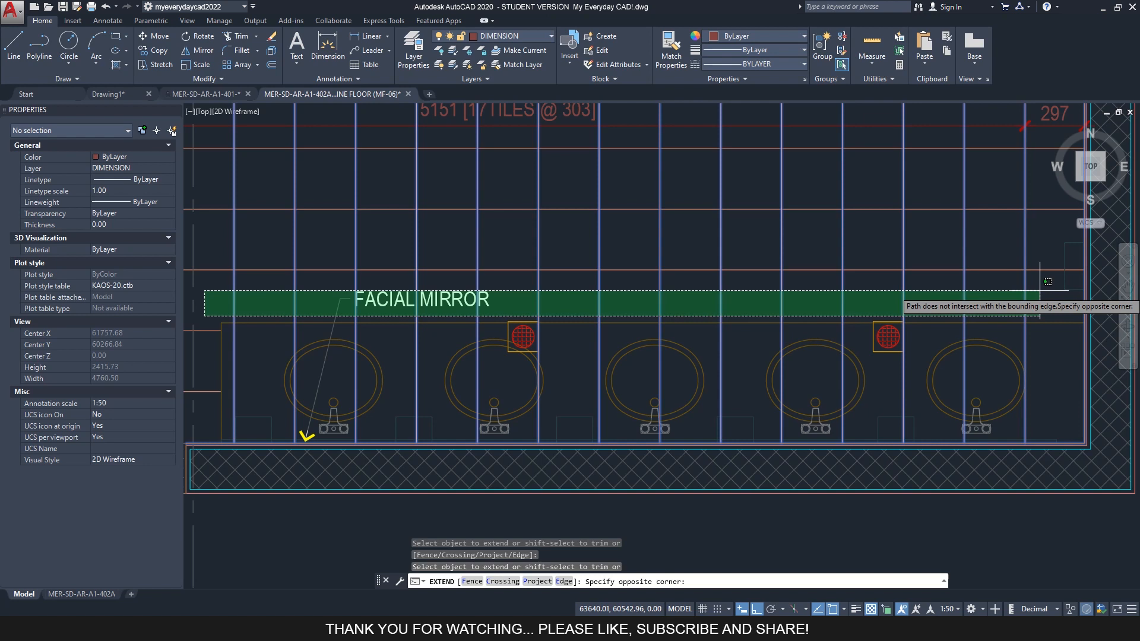
pyautogui.press('Escape')
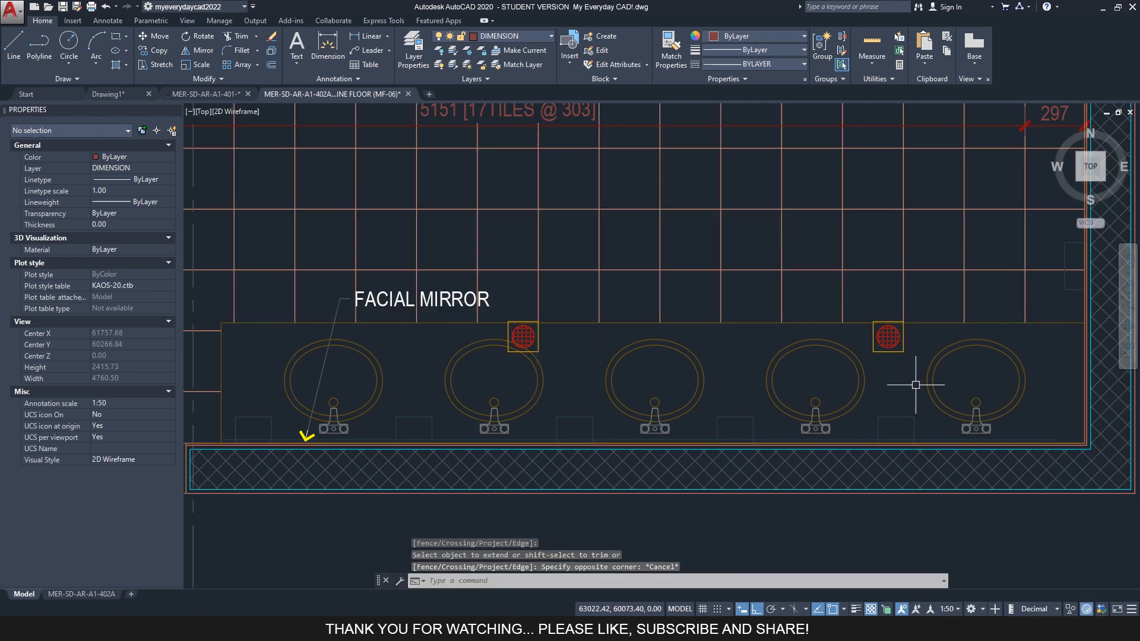
pyautogui.write('E')
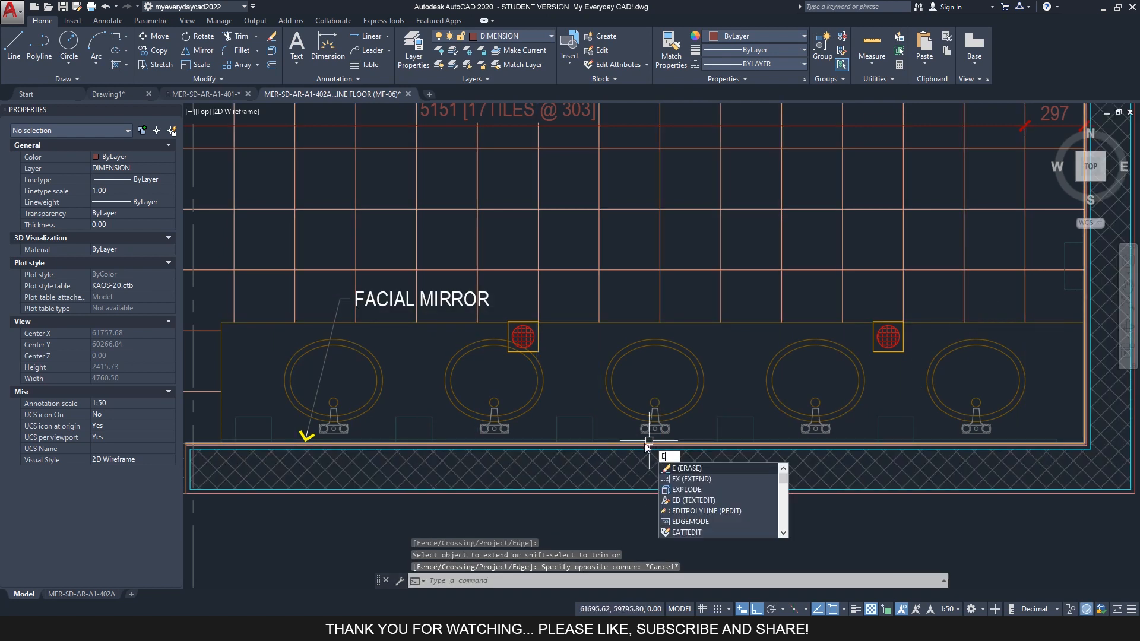
pyautogui.press('Escape')
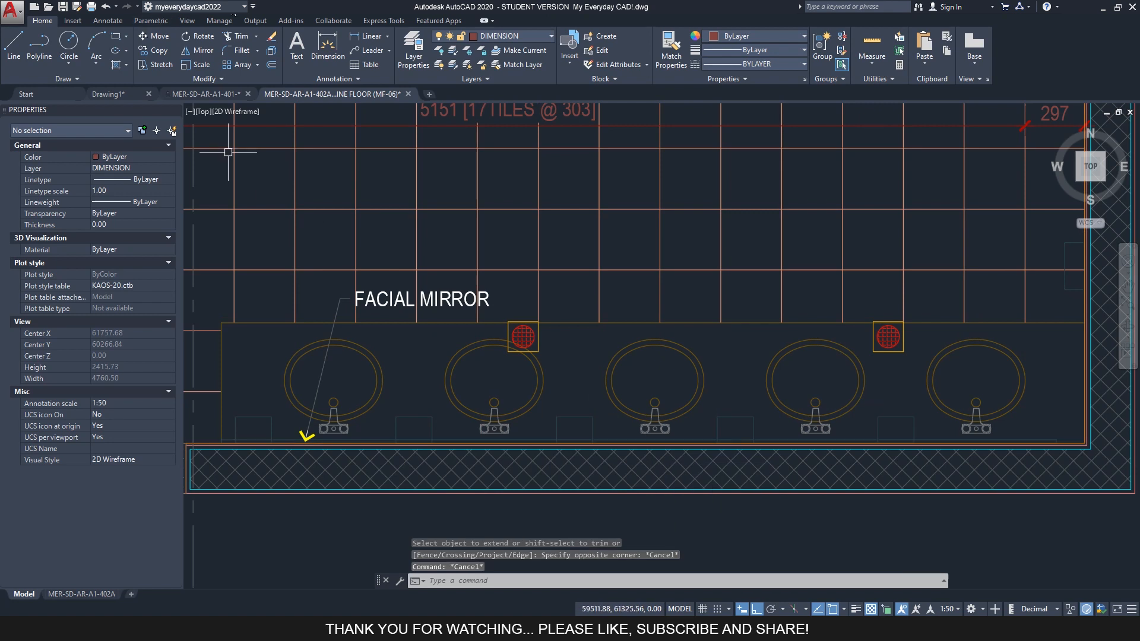
# Extend the vertical and horizontal grout lines across the washbasin counter to the inner wall line using one L-shaped fence.
pyautogui.click(257, 37)
pyautogui.click(248, 78)
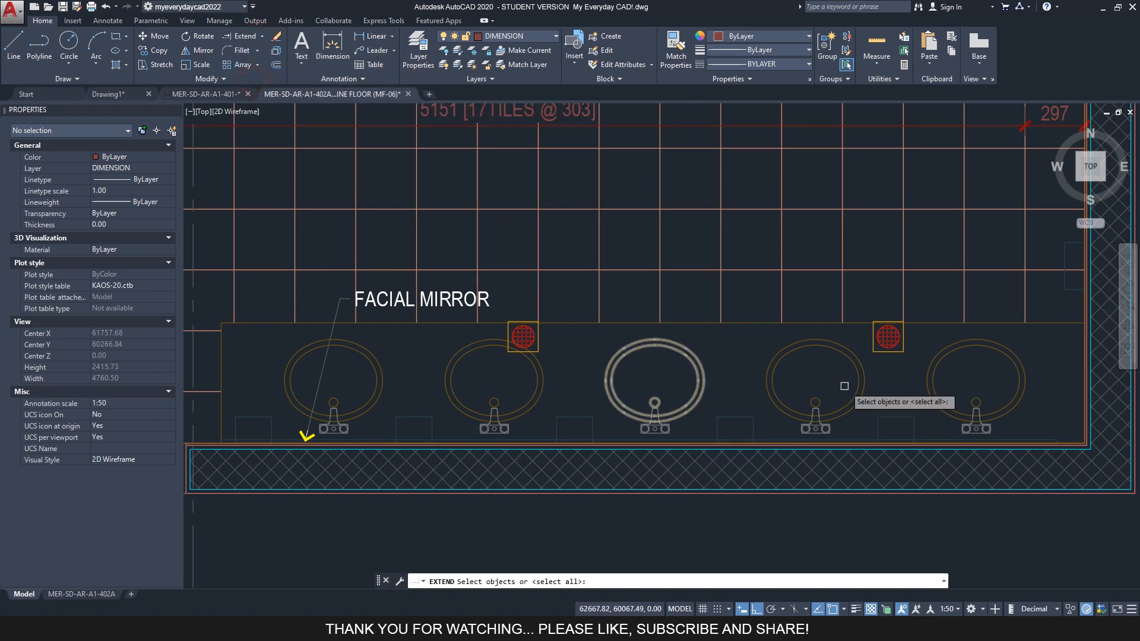
pyautogui.moveTo(1069, 356)
pyautogui.mouseDown(button='middle')
pyautogui.moveTo(706, 309)
pyautogui.moveTo(610, 419)
pyautogui.mouseUp(button='middle')
pyautogui.scroll(3, 653, 325)
pyautogui.click(671, 329)
pyautogui.scroll(-3, 700, 333)
pyautogui.scroll(-1, 418, 436)
pyautogui.scroll(5, 444, 432)
pyautogui.scroll(-5, 321, 451)
pyautogui.moveTo(317, 422); pyautogui.dragTo(315, 422, button='middle')
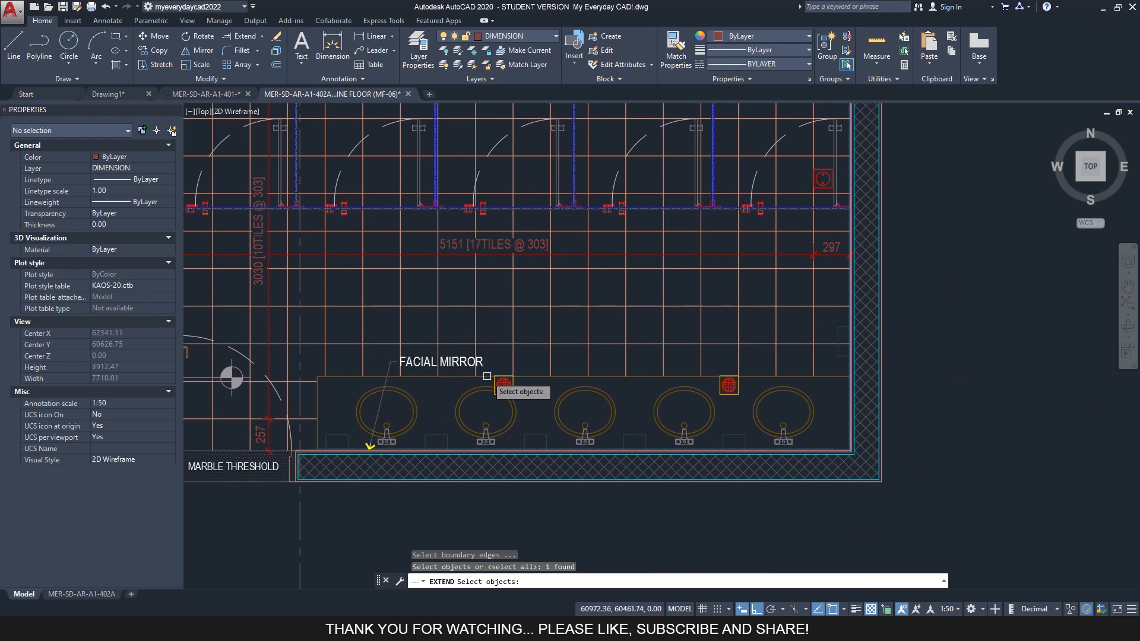
pyautogui.press('Return')
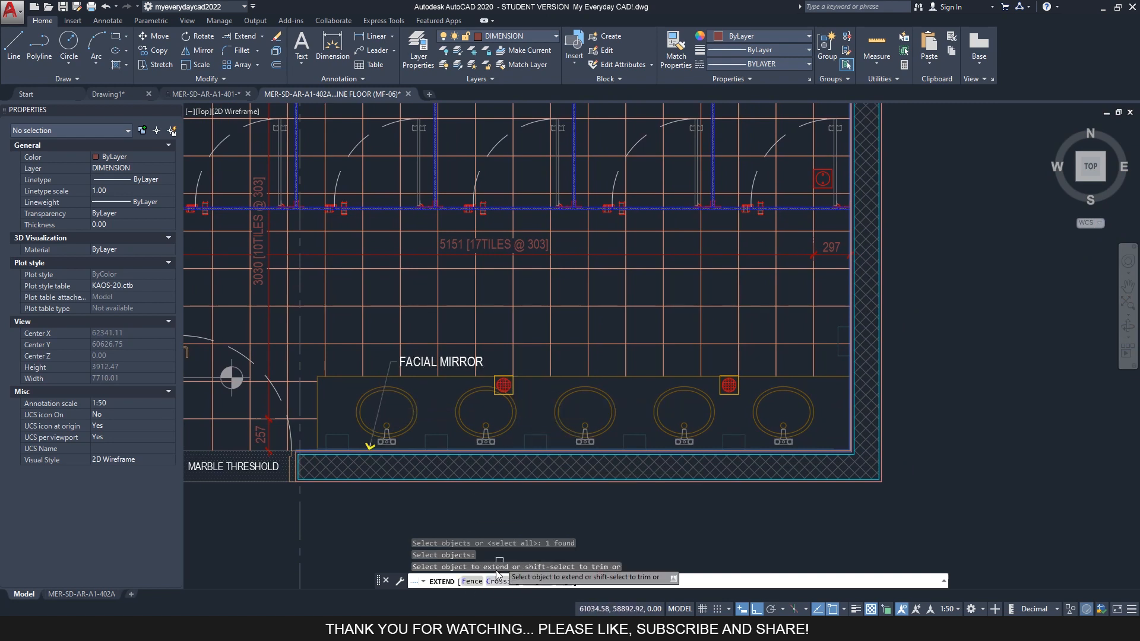
pyautogui.click(476, 581)
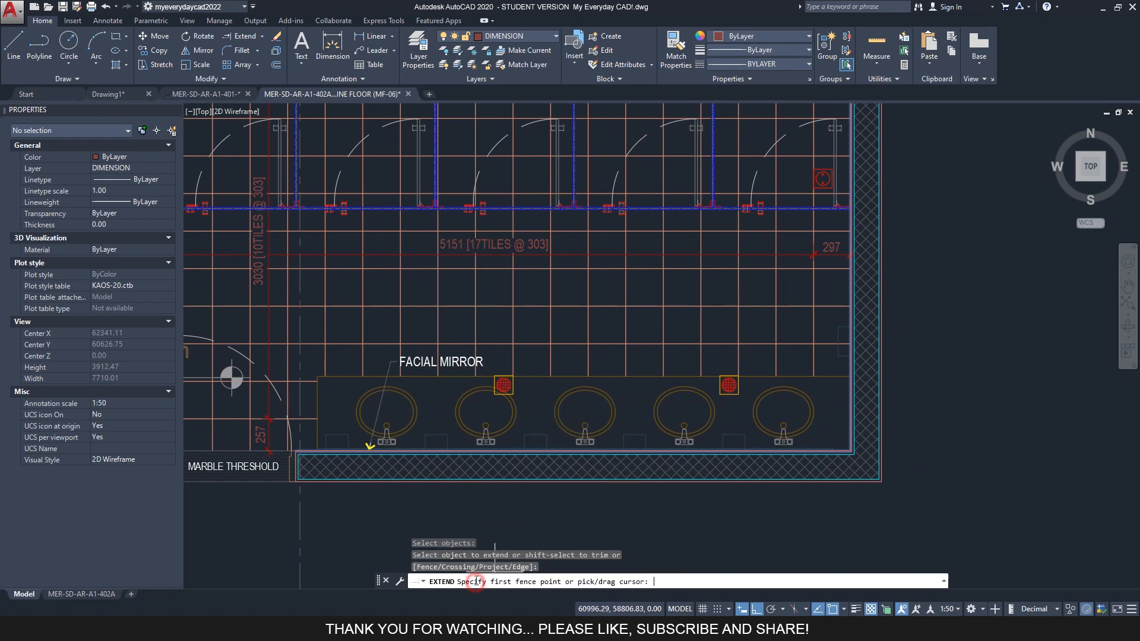
pyautogui.click(821, 363)
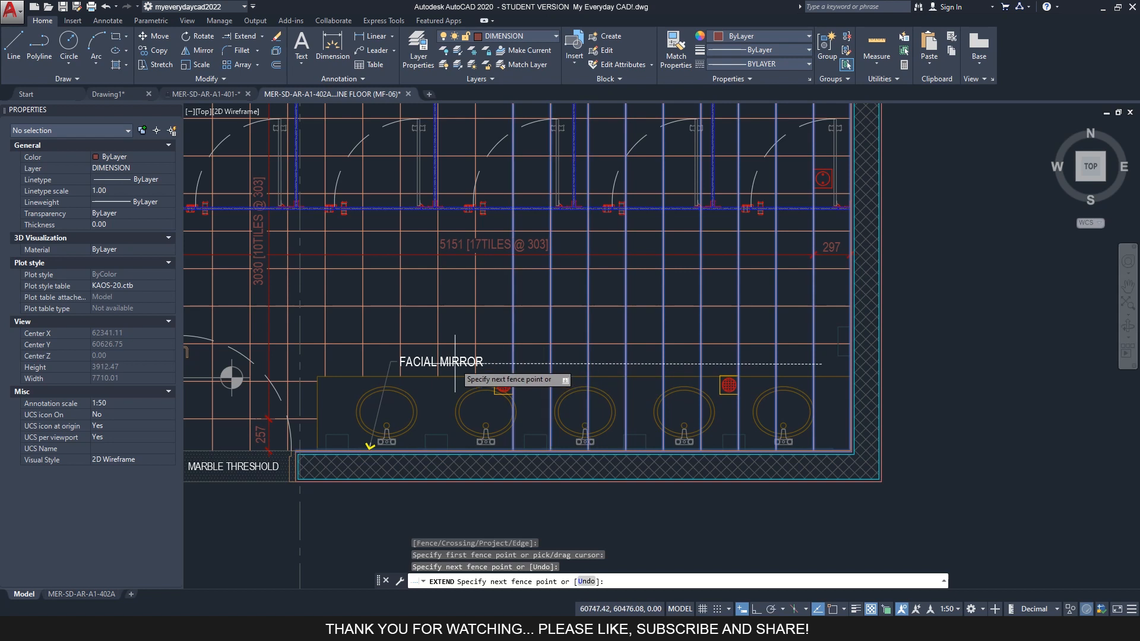
pyautogui.click(309, 361)
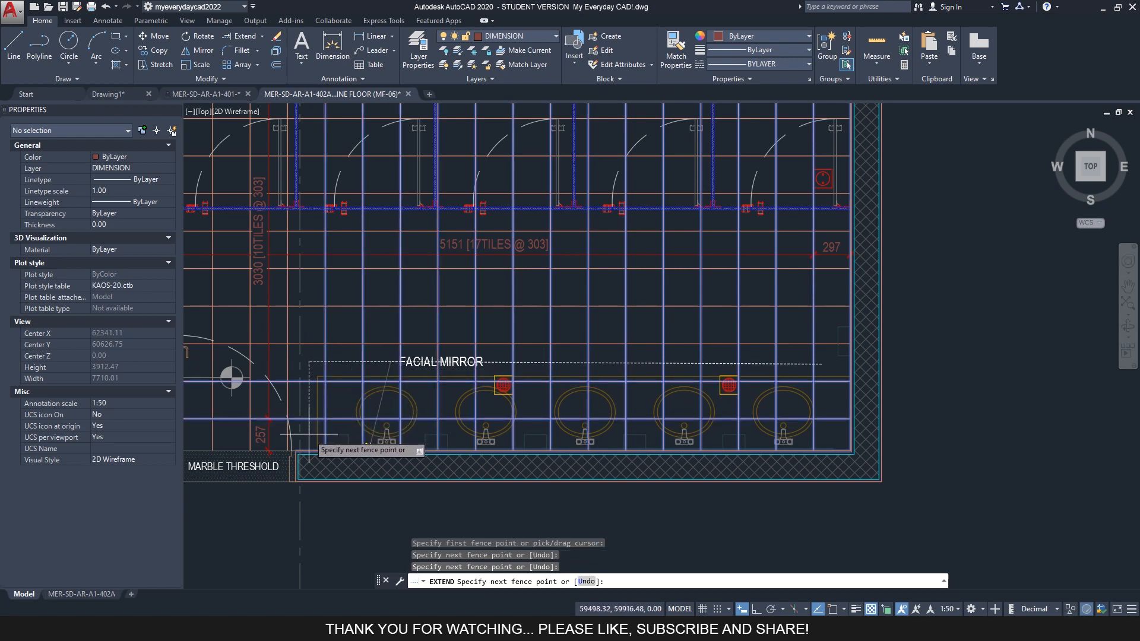
pyautogui.press('Return')
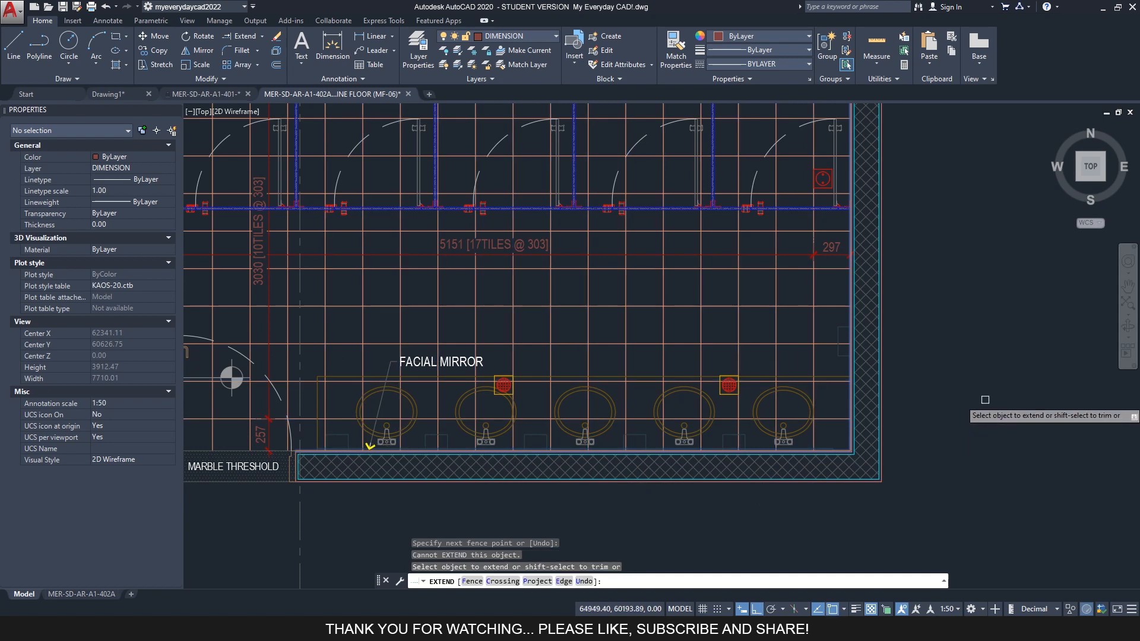
pyautogui.press('Escape')
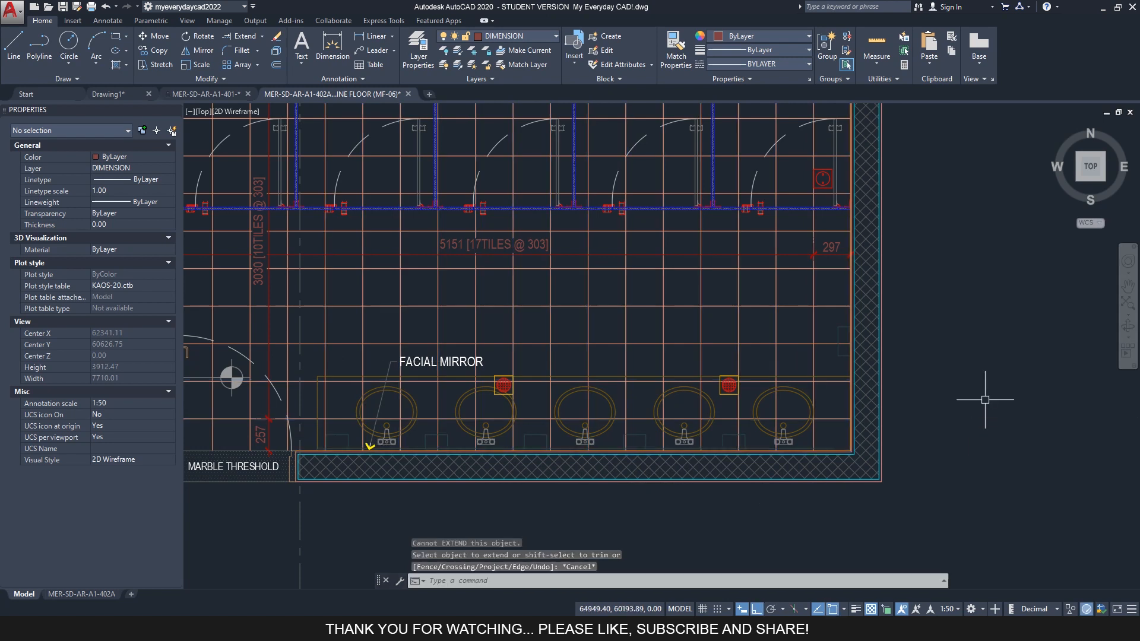
pyautogui.write('TR')
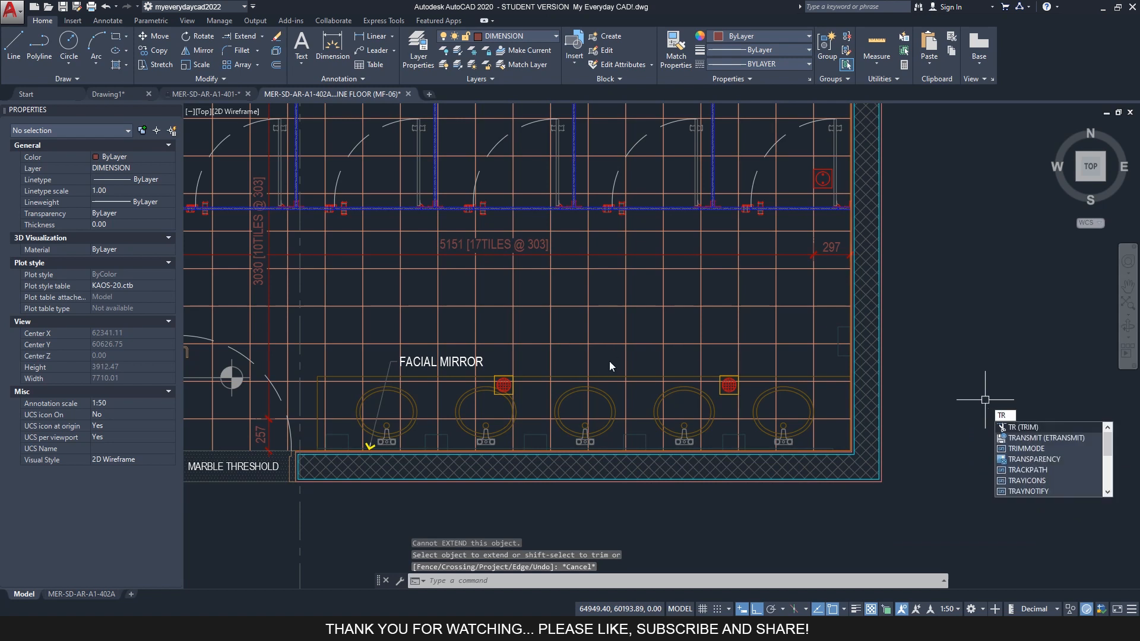
pyautogui.press('Return')
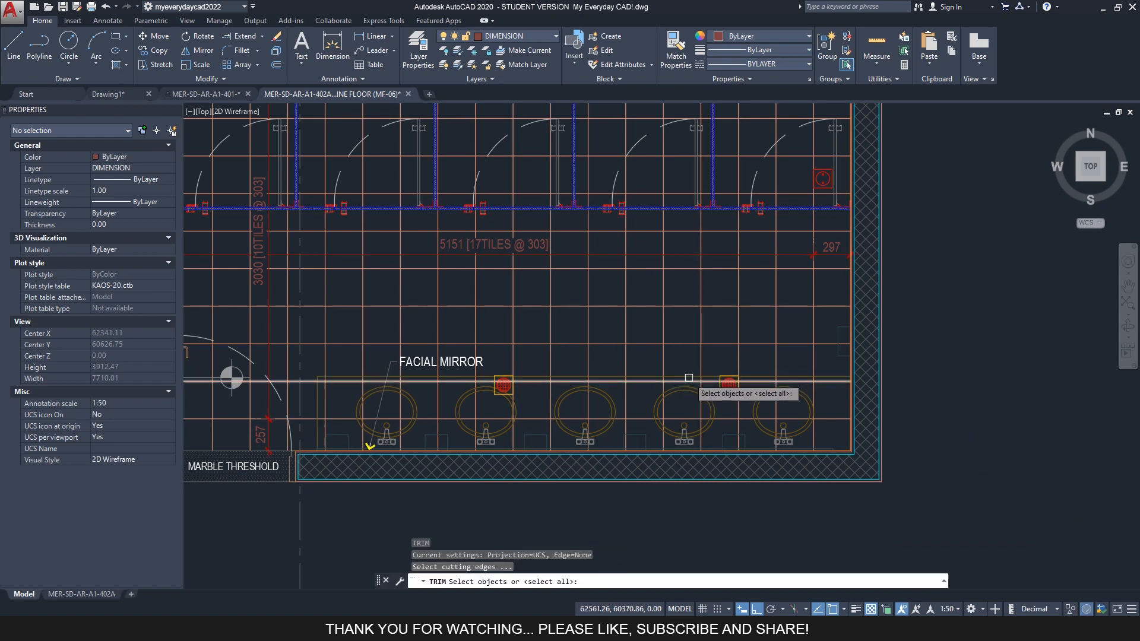
pyautogui.click(686, 375)
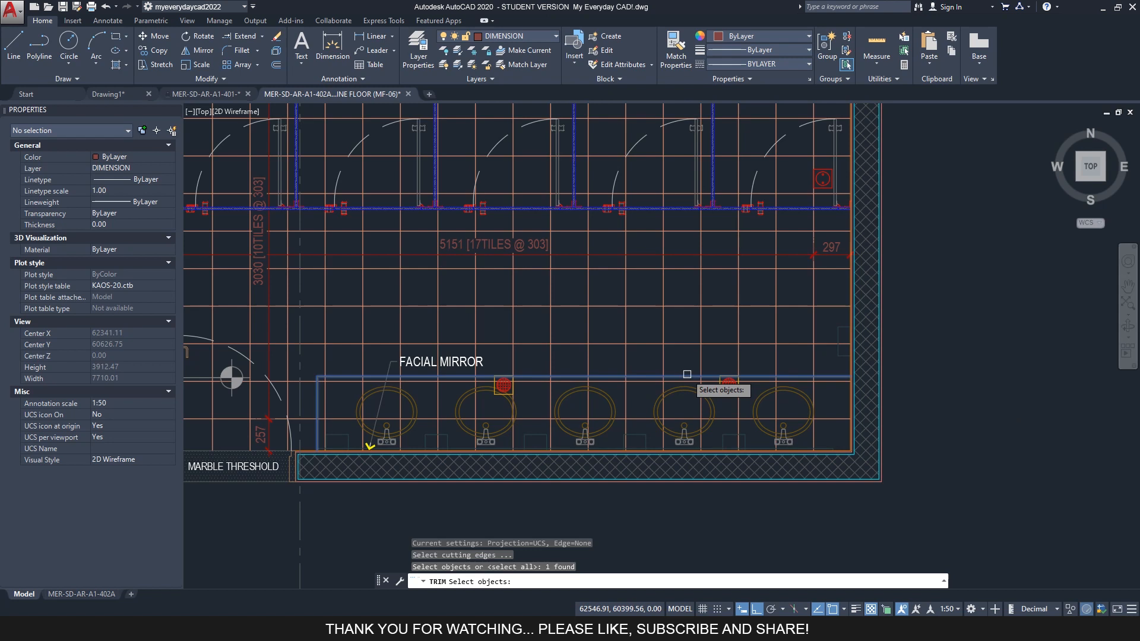
pyautogui.press('Return')
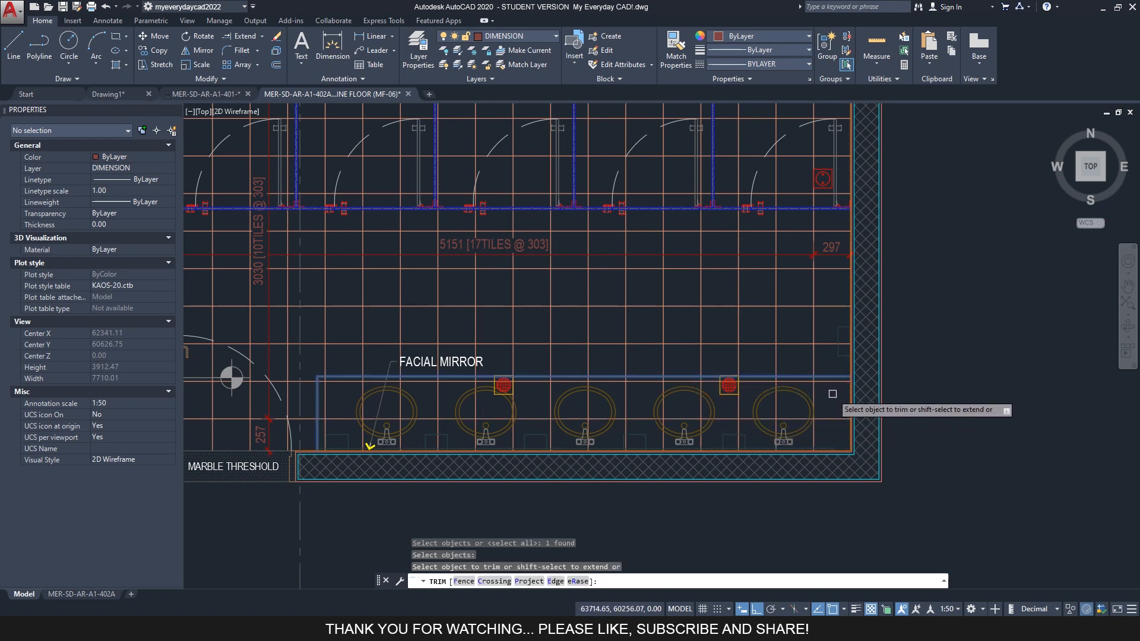
pyautogui.click(833, 437)
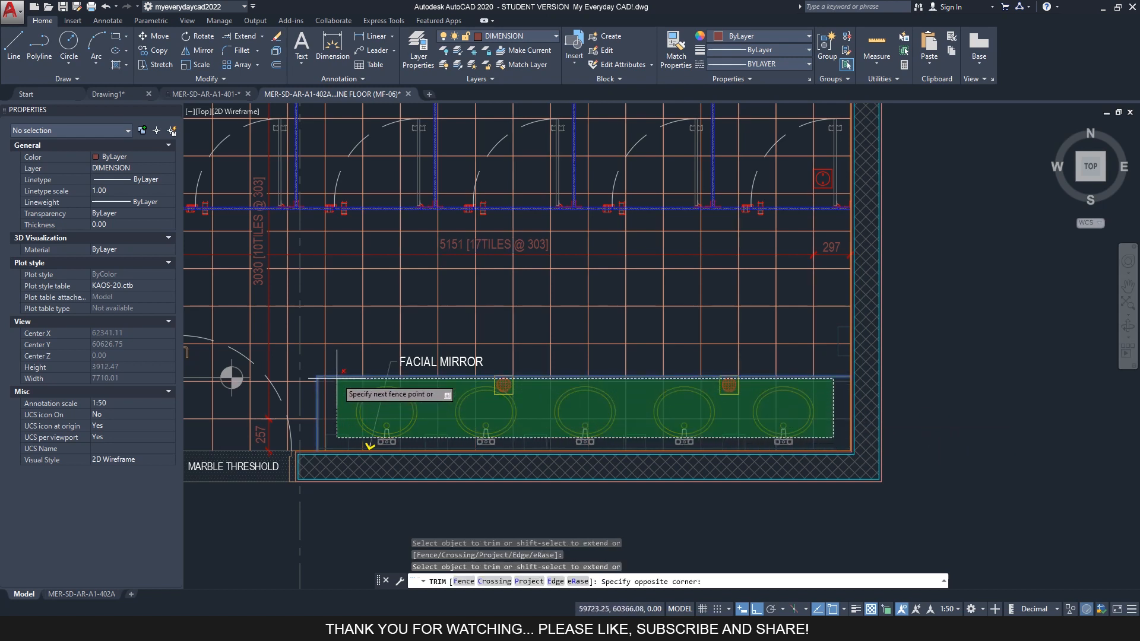
pyautogui.press('Escape')
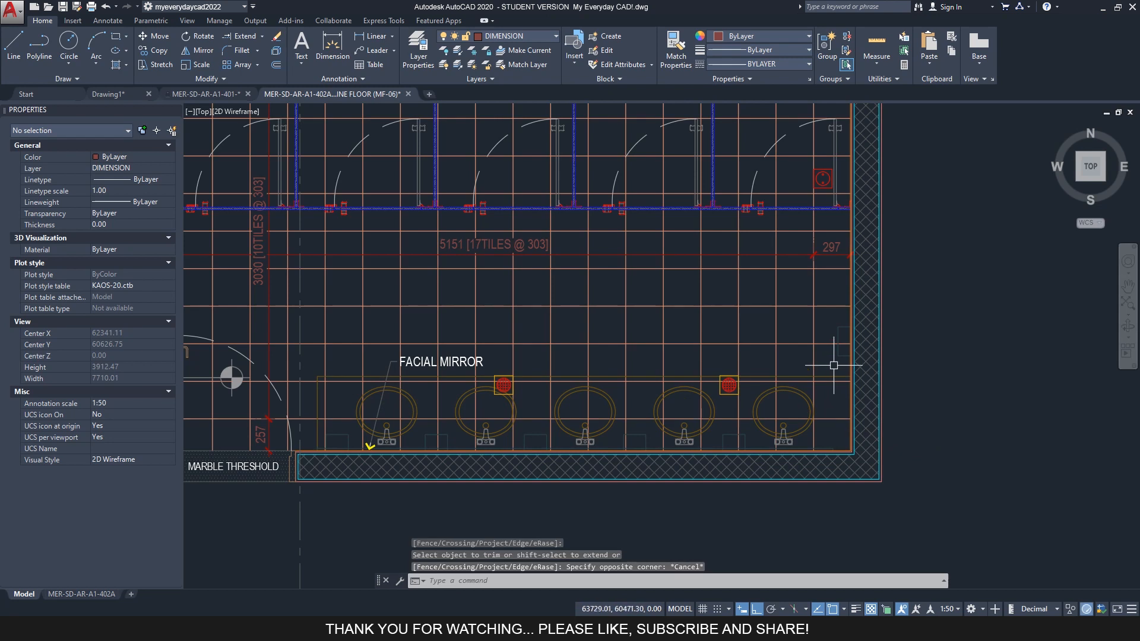
pyautogui.press('Escape')
pyautogui.click(261, 37)
pyautogui.click(266, 57)
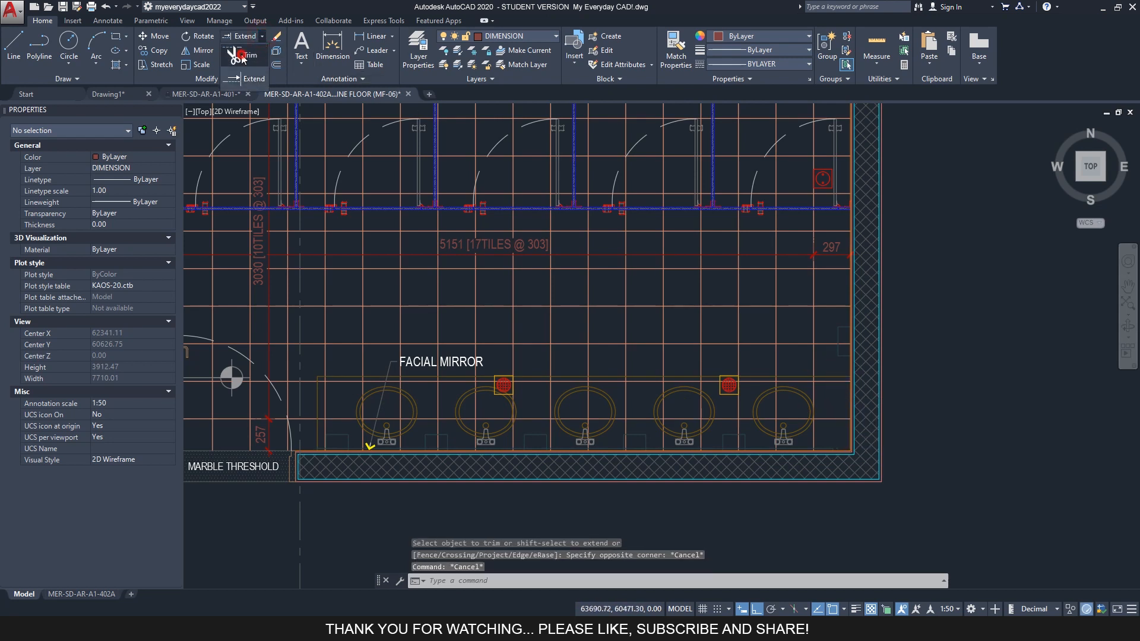
pyautogui.click(827, 375)
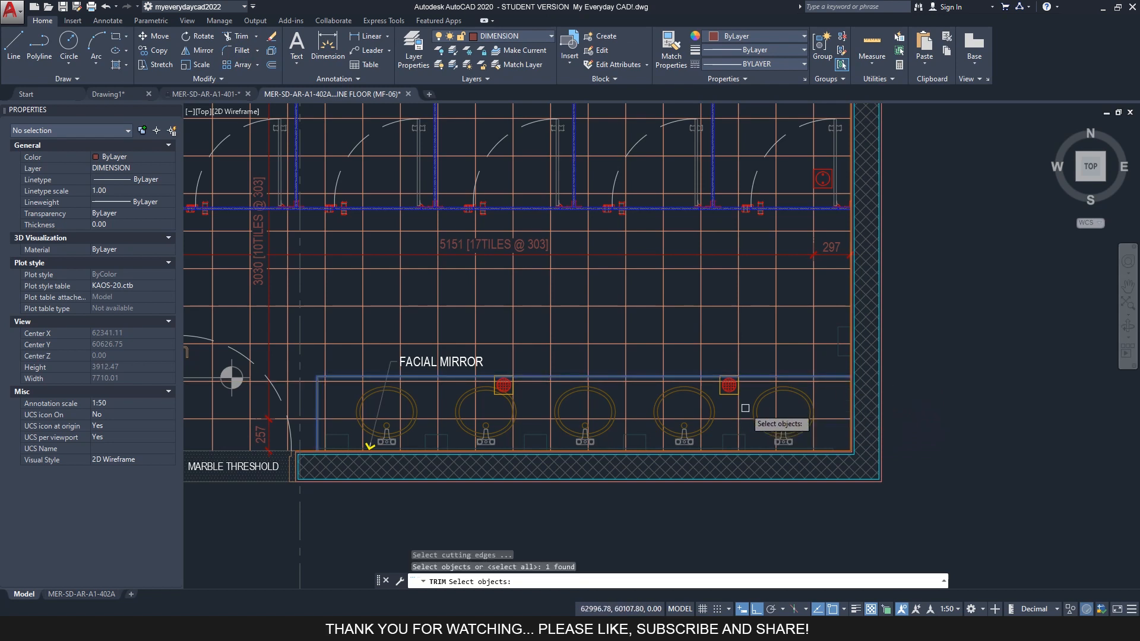
pyautogui.press('Escape')
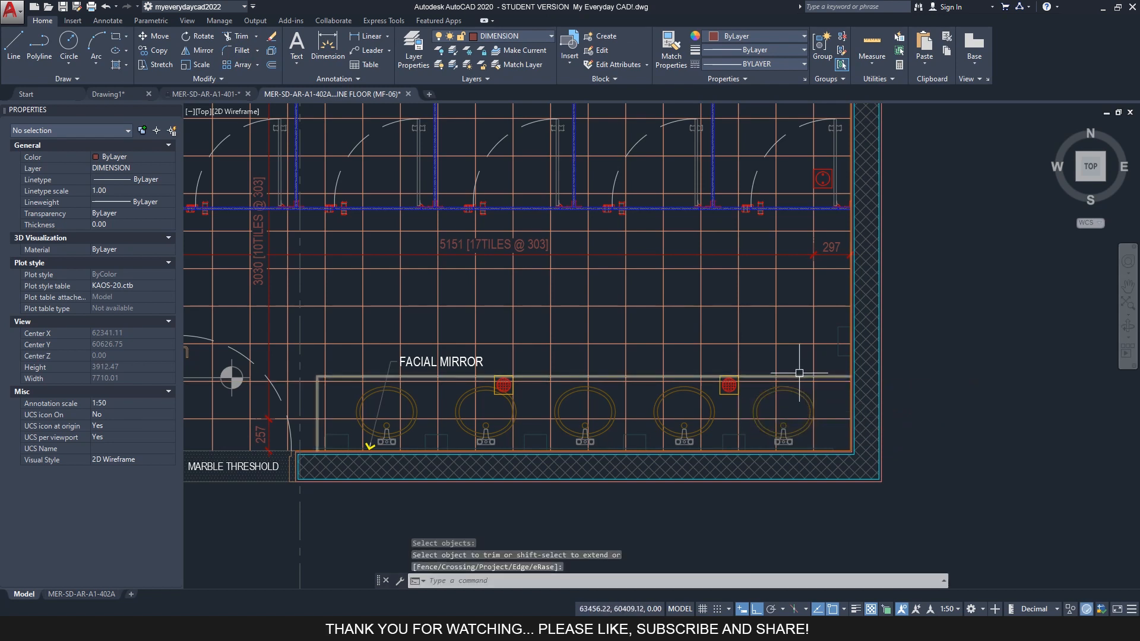
# Trim the vertical and horizontal grout lines inside the washbasin counter, with the counter outline as cutting edge and an L-shaped fence.
pyautogui.press('Return')
pyautogui.click(803, 377)
pyautogui.press('Return')
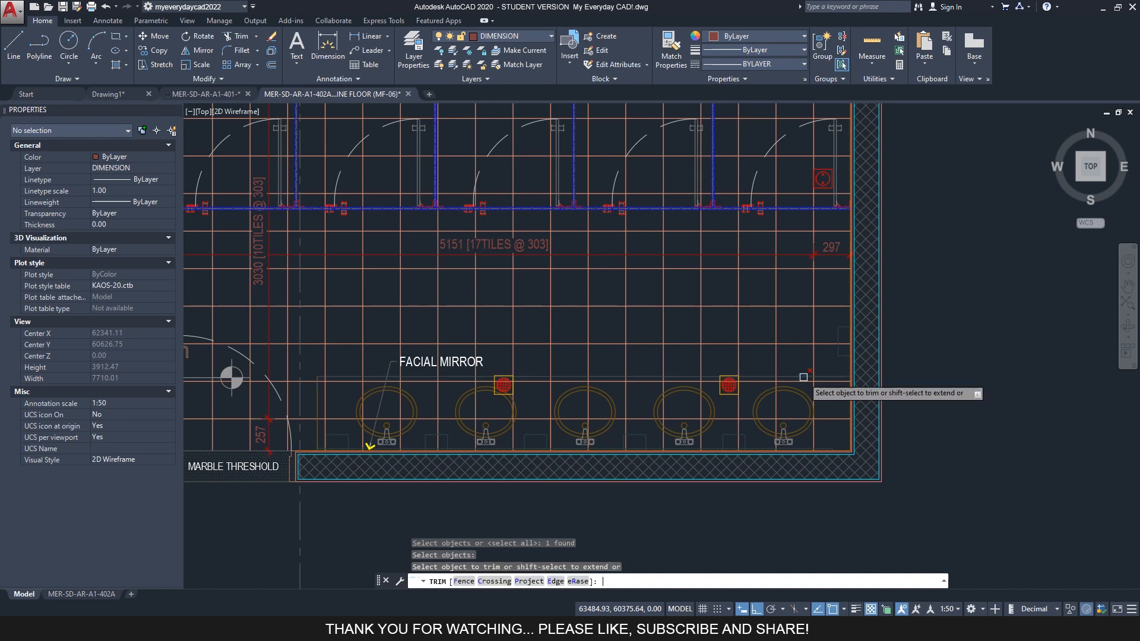
pyautogui.click(466, 581)
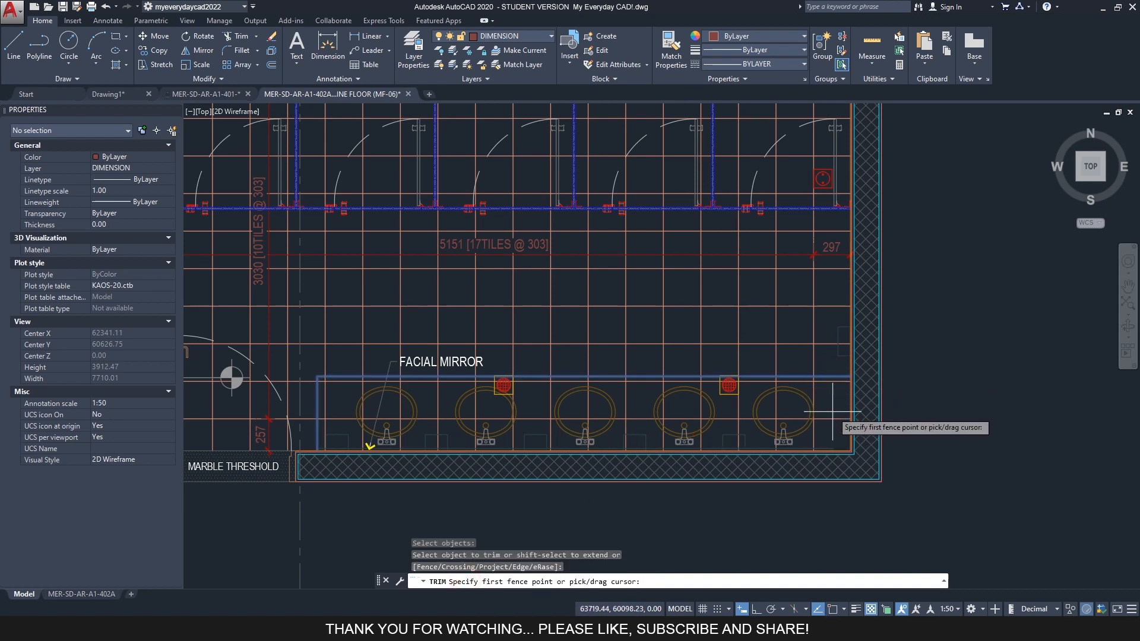
pyautogui.scroll(2, 816, 383)
pyautogui.scroll(1, 817, 383)
pyautogui.click(817, 354)
pyautogui.scroll(-5, 988, 366)
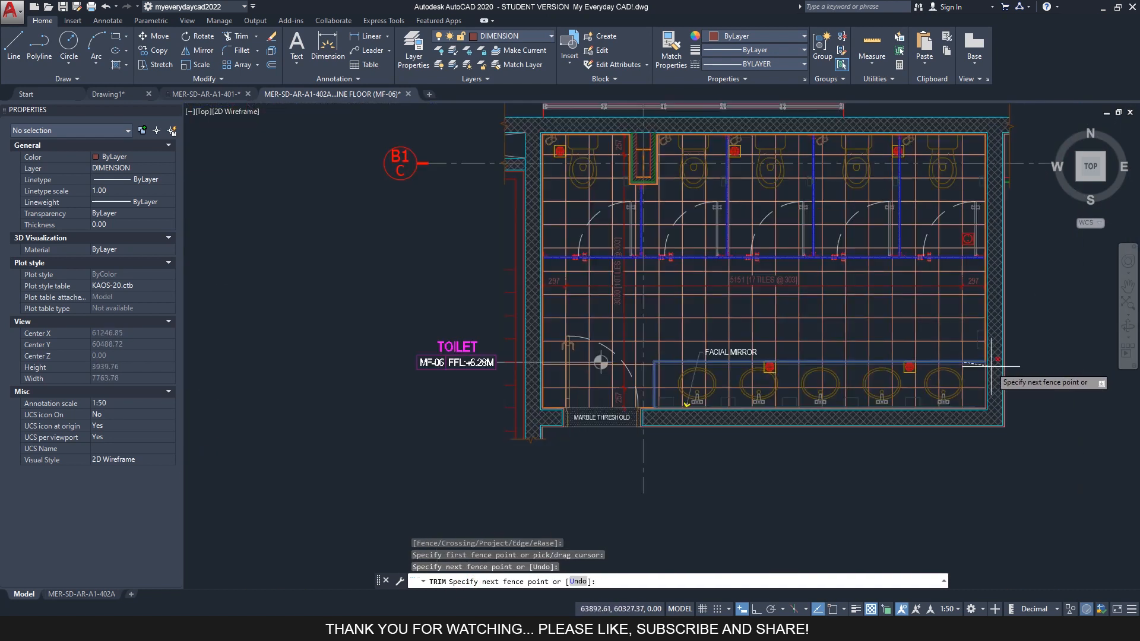
pyautogui.scroll(3, 692, 368)
pyautogui.scroll(2, 471, 330)
pyautogui.scroll(2, 323, 315)
pyautogui.click(294, 313)
pyautogui.scroll(-4, 314, 259)
pyautogui.click(300, 447)
pyautogui.scroll(-4, 304, 460)
pyautogui.press('Return')
pyautogui.moveTo(338, 354)
pyautogui.mouseDown(button='middle')
pyautogui.moveTo(493, 354)
pyautogui.moveTo(589, 389)
pyautogui.mouseUp(button='middle')
pyautogui.press('Escape')
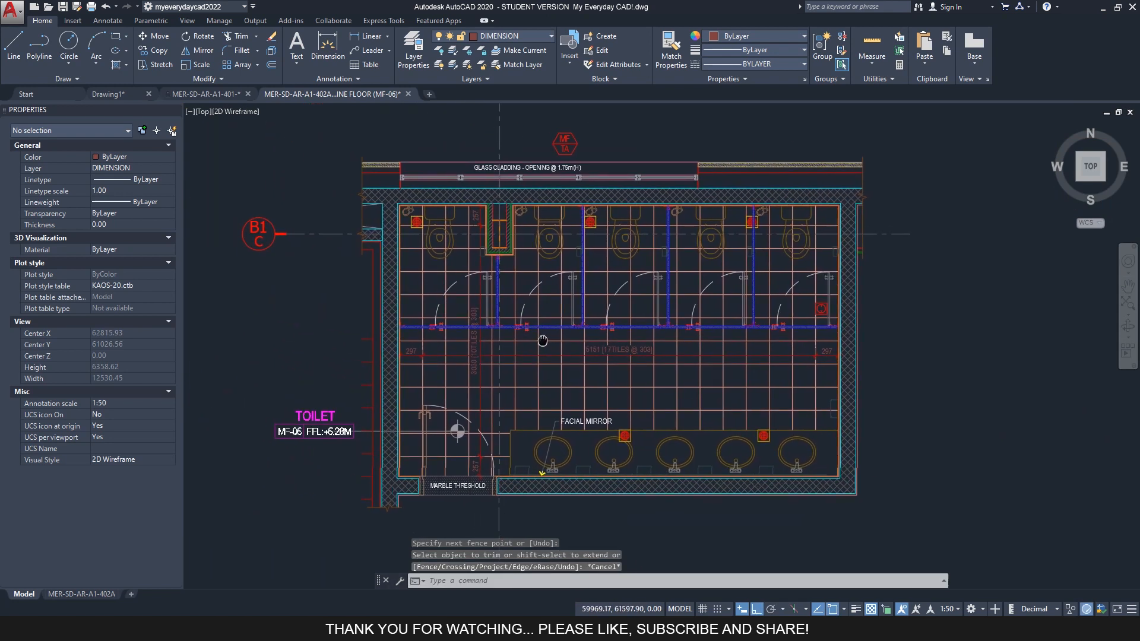